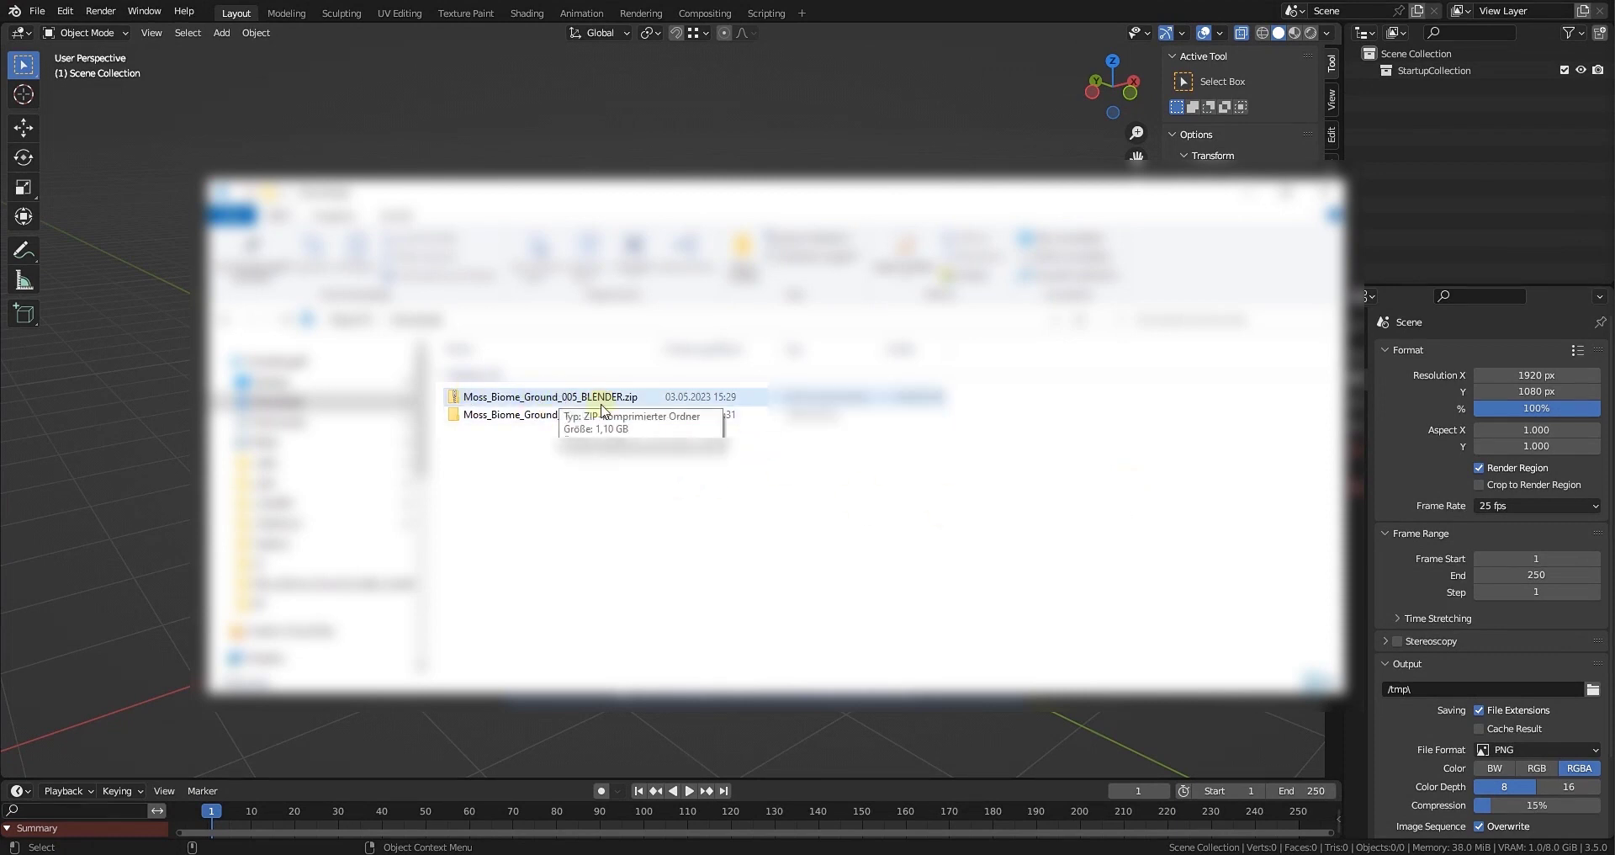
- Open the extracted Moss_Biome_Ground_005_BLENDER folder and examine its textures folder and Moss_Biome_Ground_05_AssetKit.blend file
{"action": "left_click", "coordinate": [652, 398]}
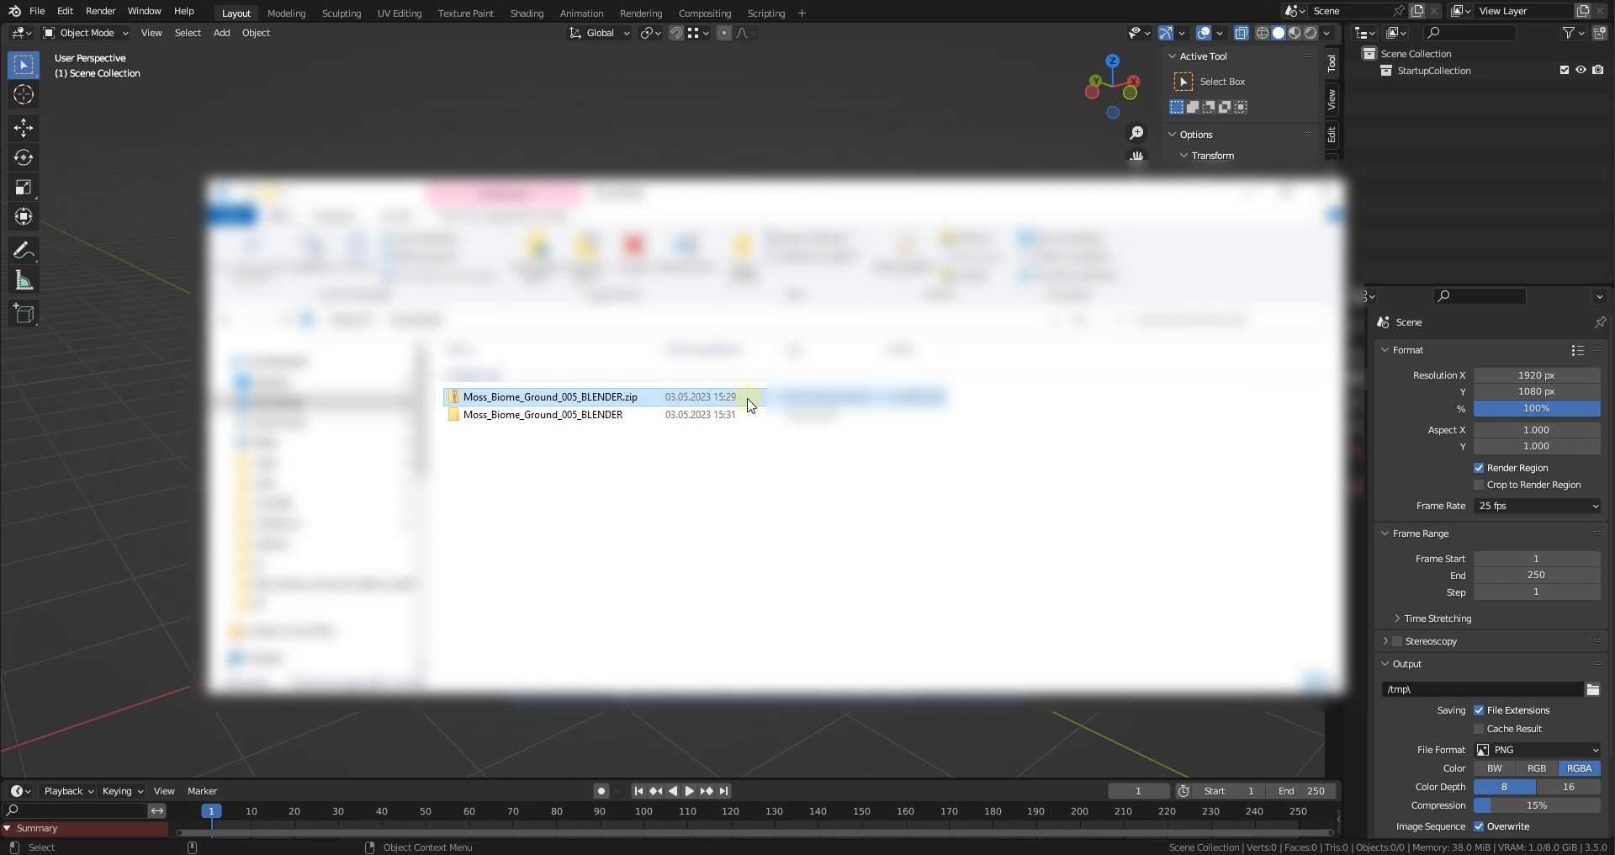
{"action": "left_click", "coordinate": [623, 415]}
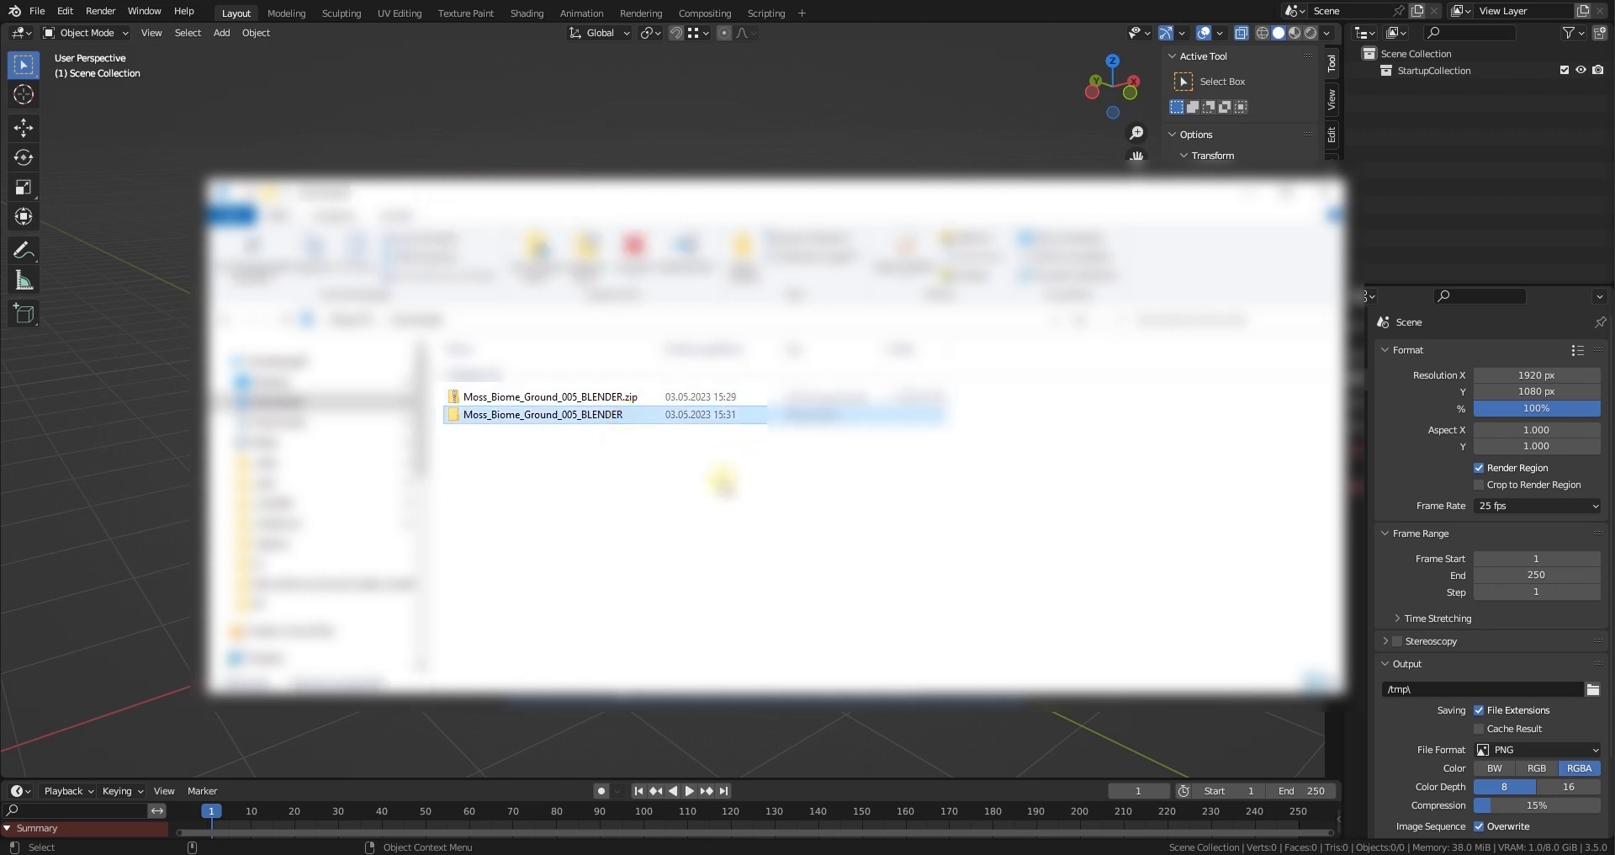
{"action": "left_click", "coordinate": [720, 477]}
{"action": "left_click", "coordinate": [631, 418]}
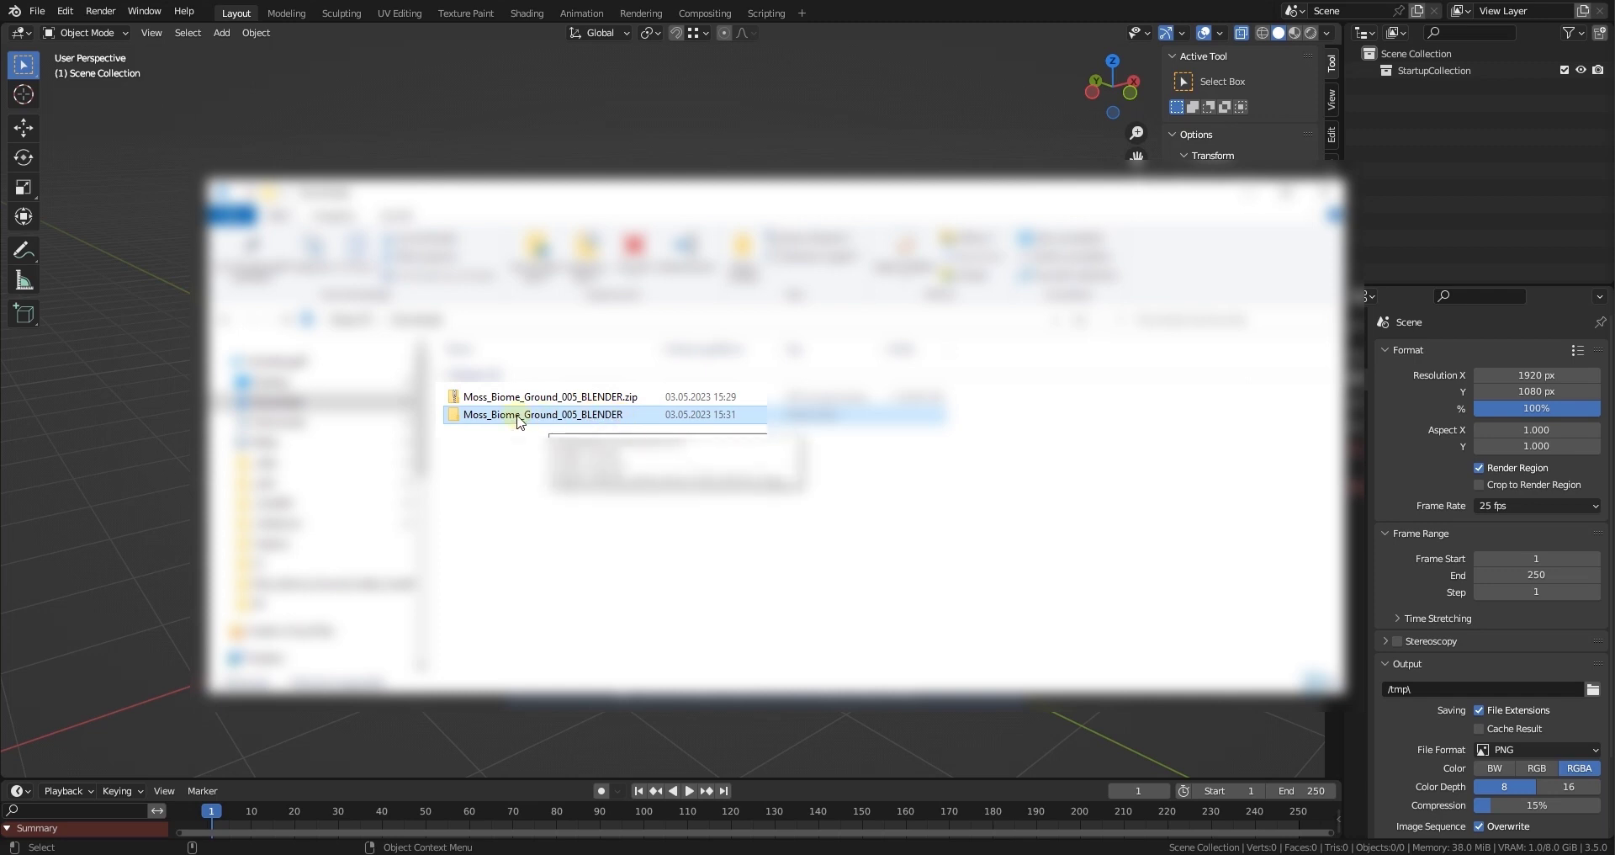
{"action": "double_click", "coordinate": [606, 417]}
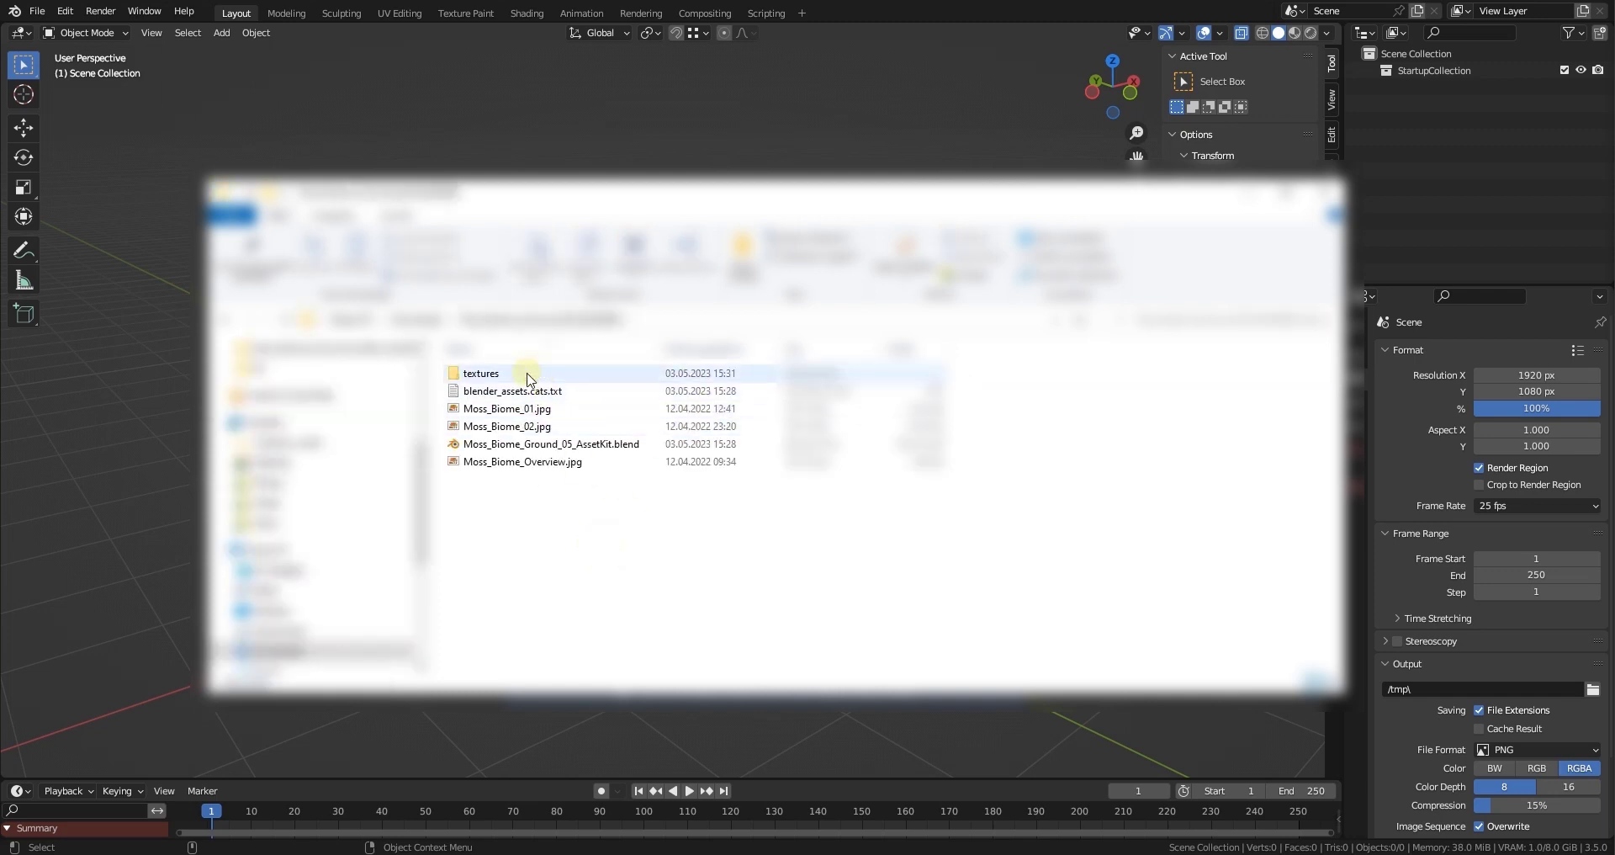
{"action": "left_click_drag", "start_coordinate": [584, 523], "coordinate": [492, 372]}
{"action": "left_click", "coordinate": [613, 524]}
{"action": "left_click", "coordinate": [574, 446]}
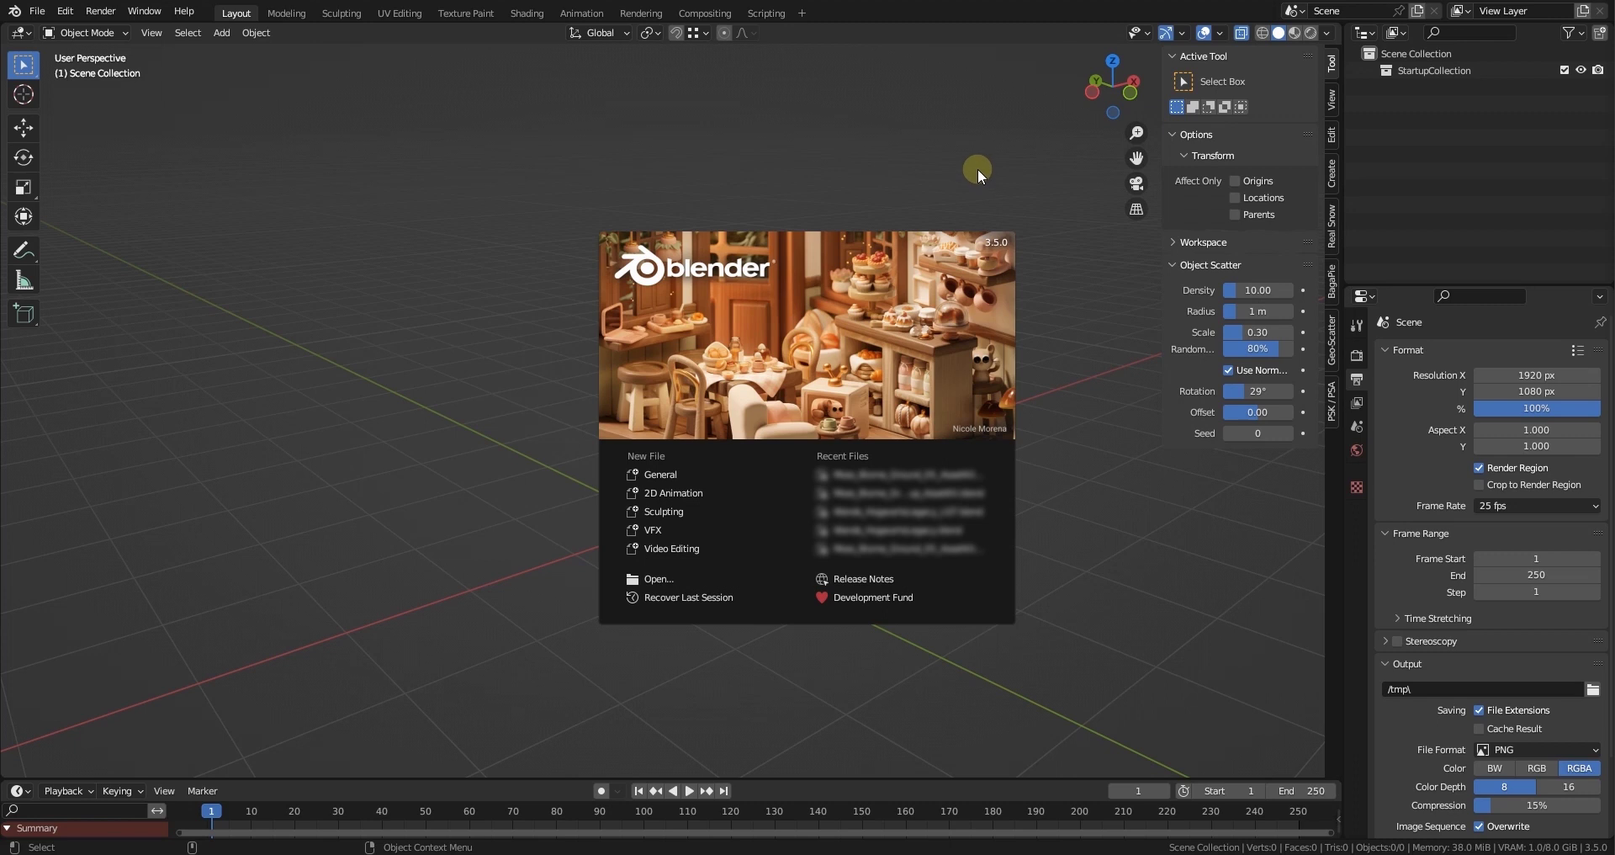
- Append the AK_MossBiome_MainCollection collection from Moss_Biome_Ground_05_AssetKit.blend in the downloaded Moss_Biome_Ground_005_BLENDER folder
{"action": "left_click", "coordinate": [977, 168]}
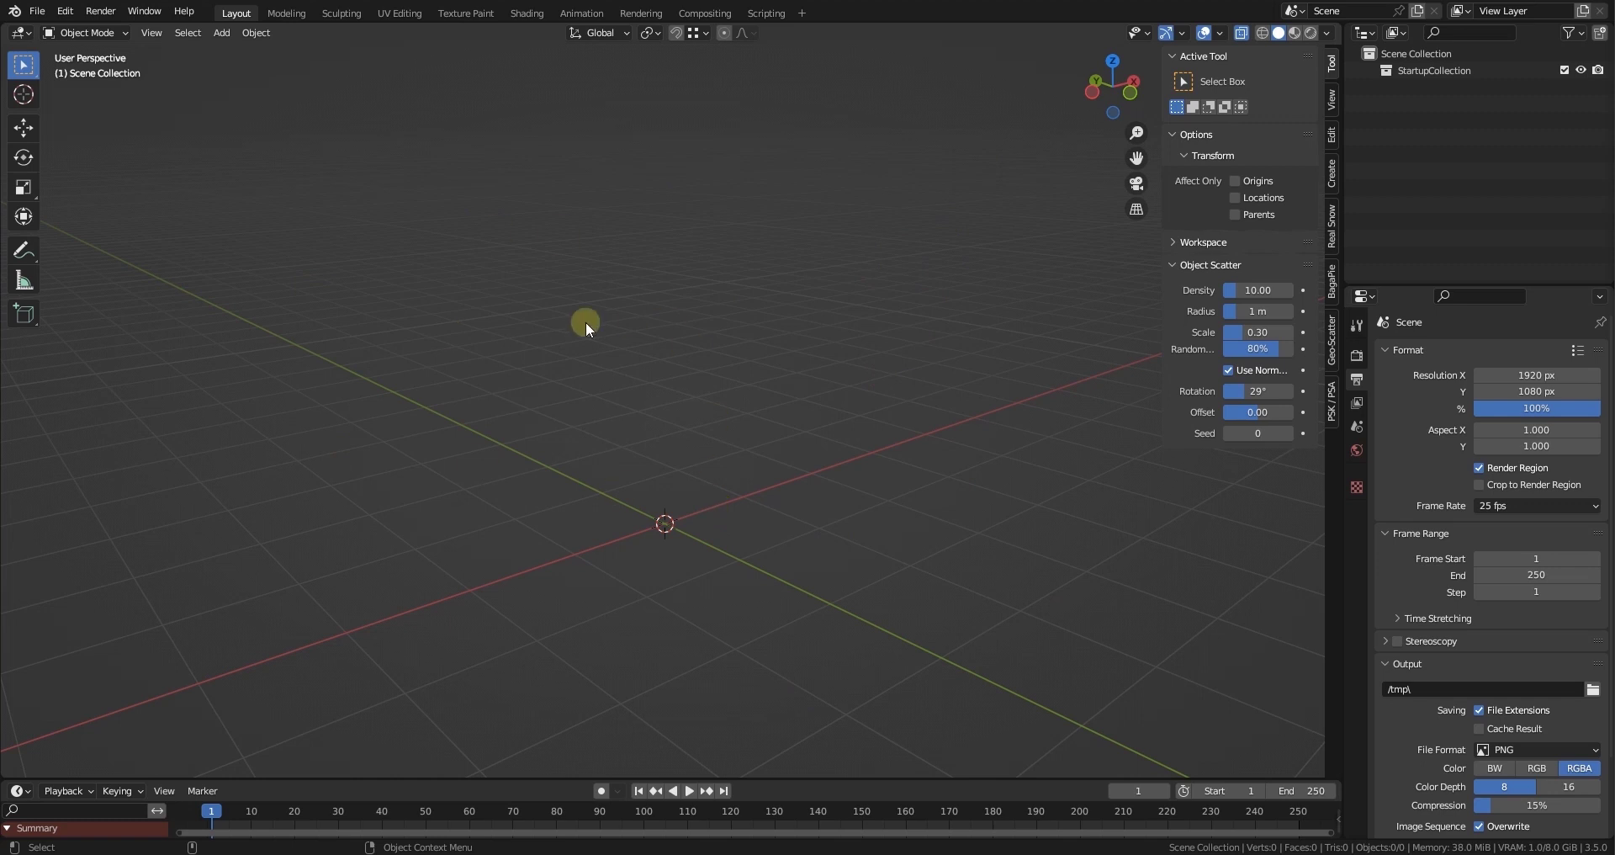
{"action": "left_click", "coordinate": [38, 12]}
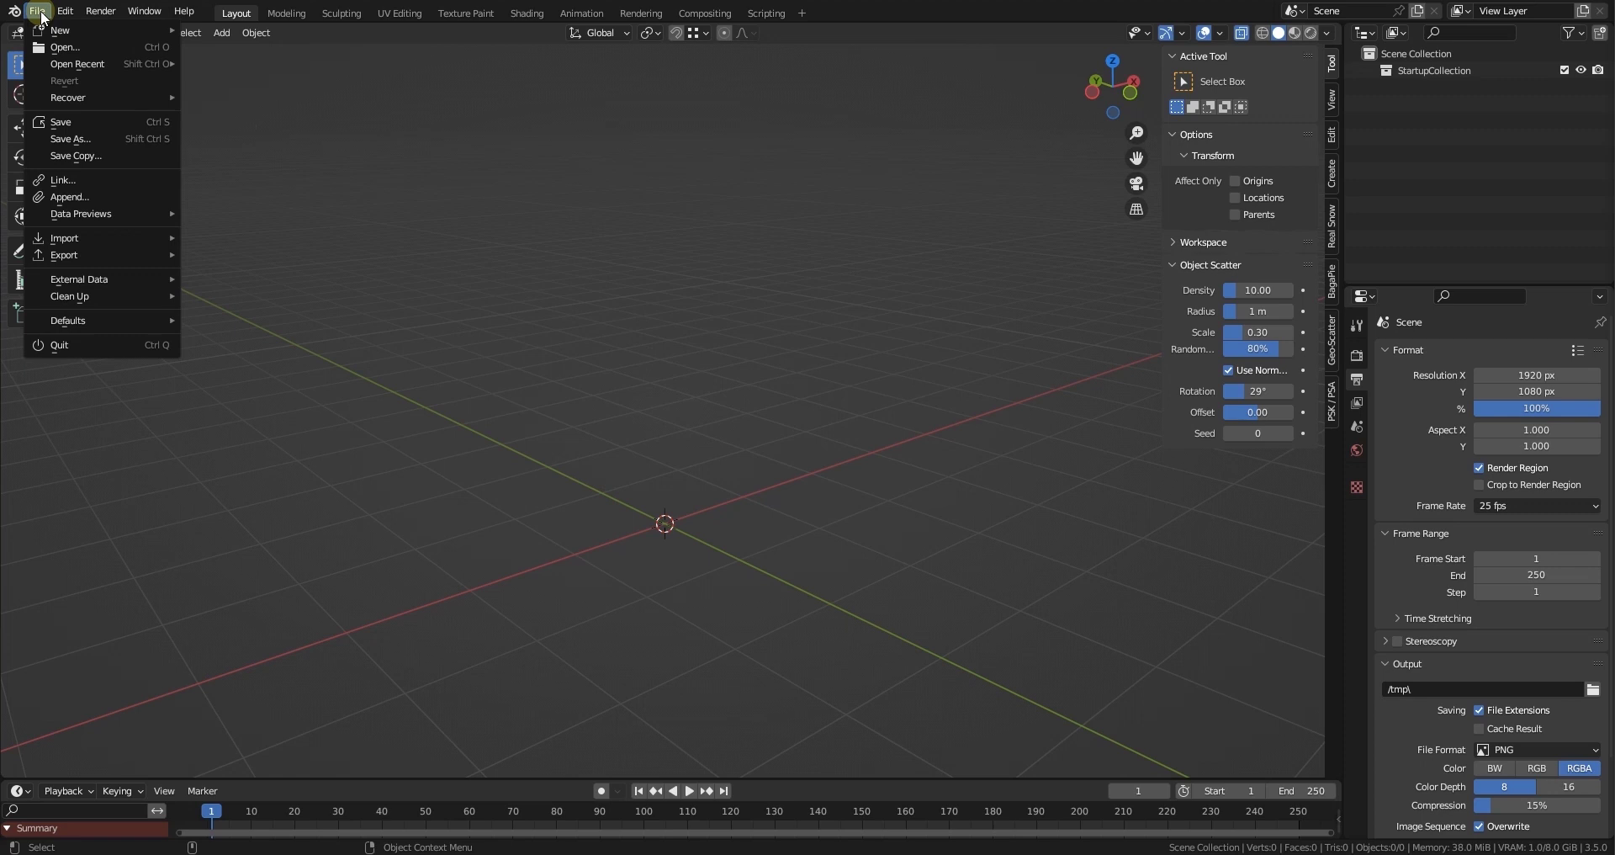
{"action": "left_click", "coordinate": [94, 196]}
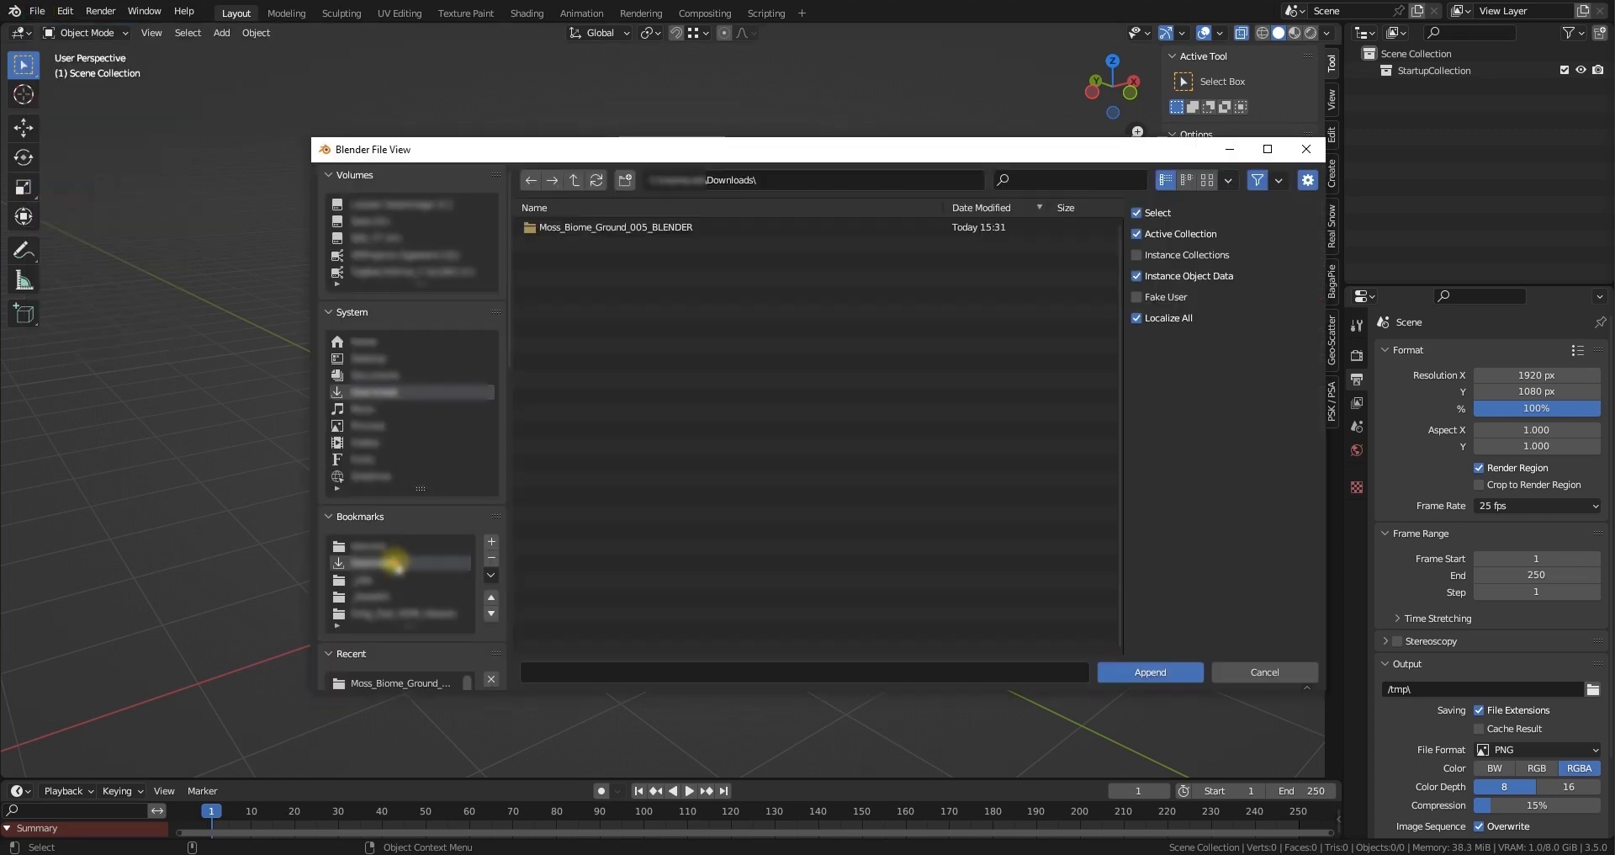
{"action": "left_click", "coordinate": [667, 229]}
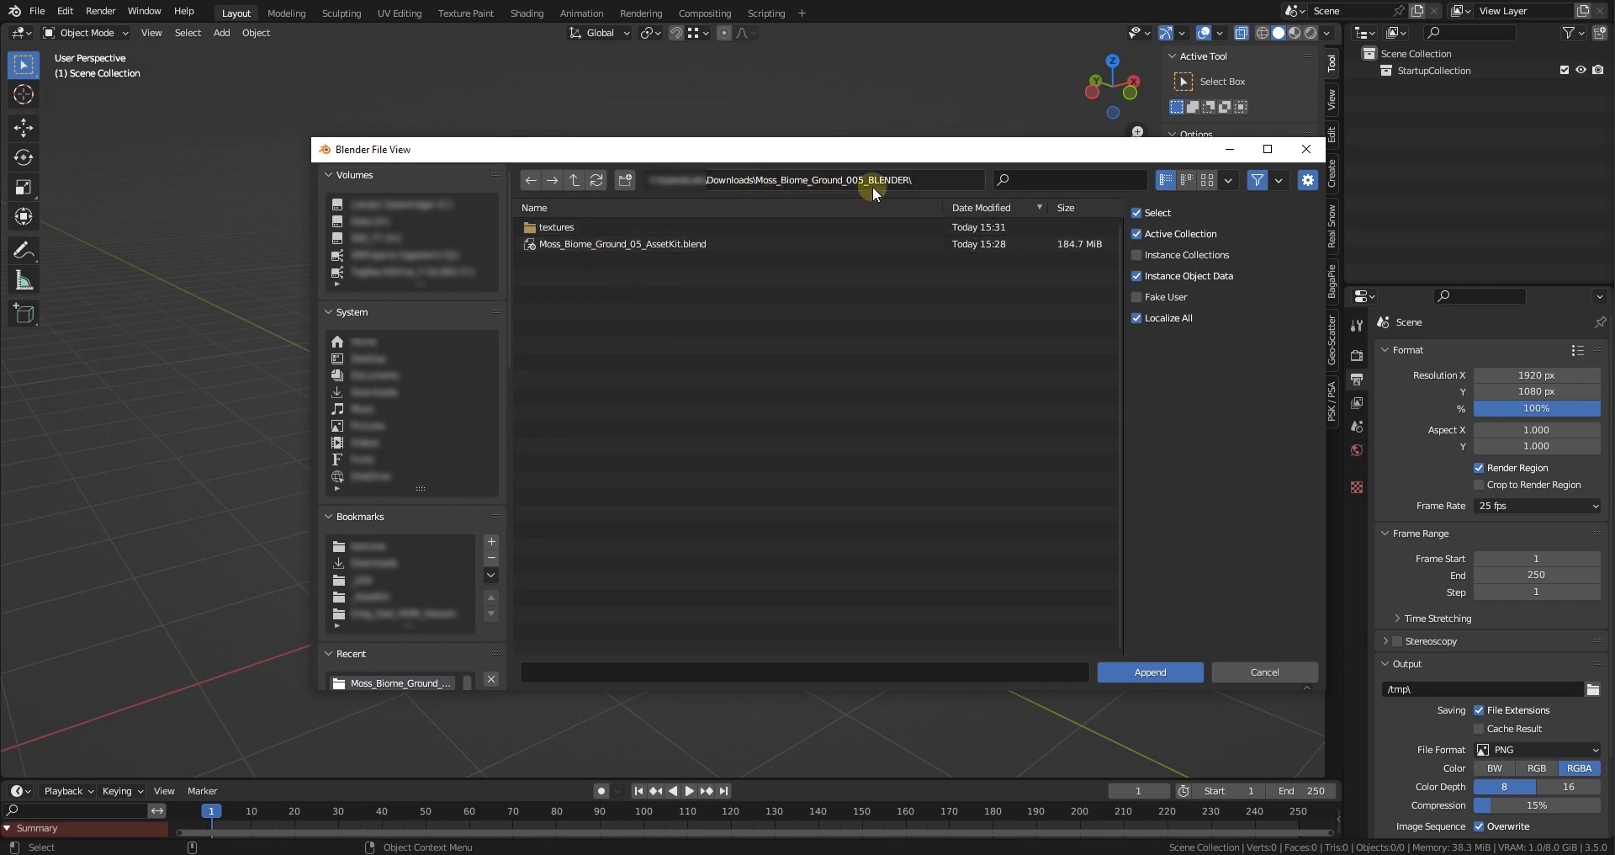
{"action": "left_click", "coordinate": [609, 241]}
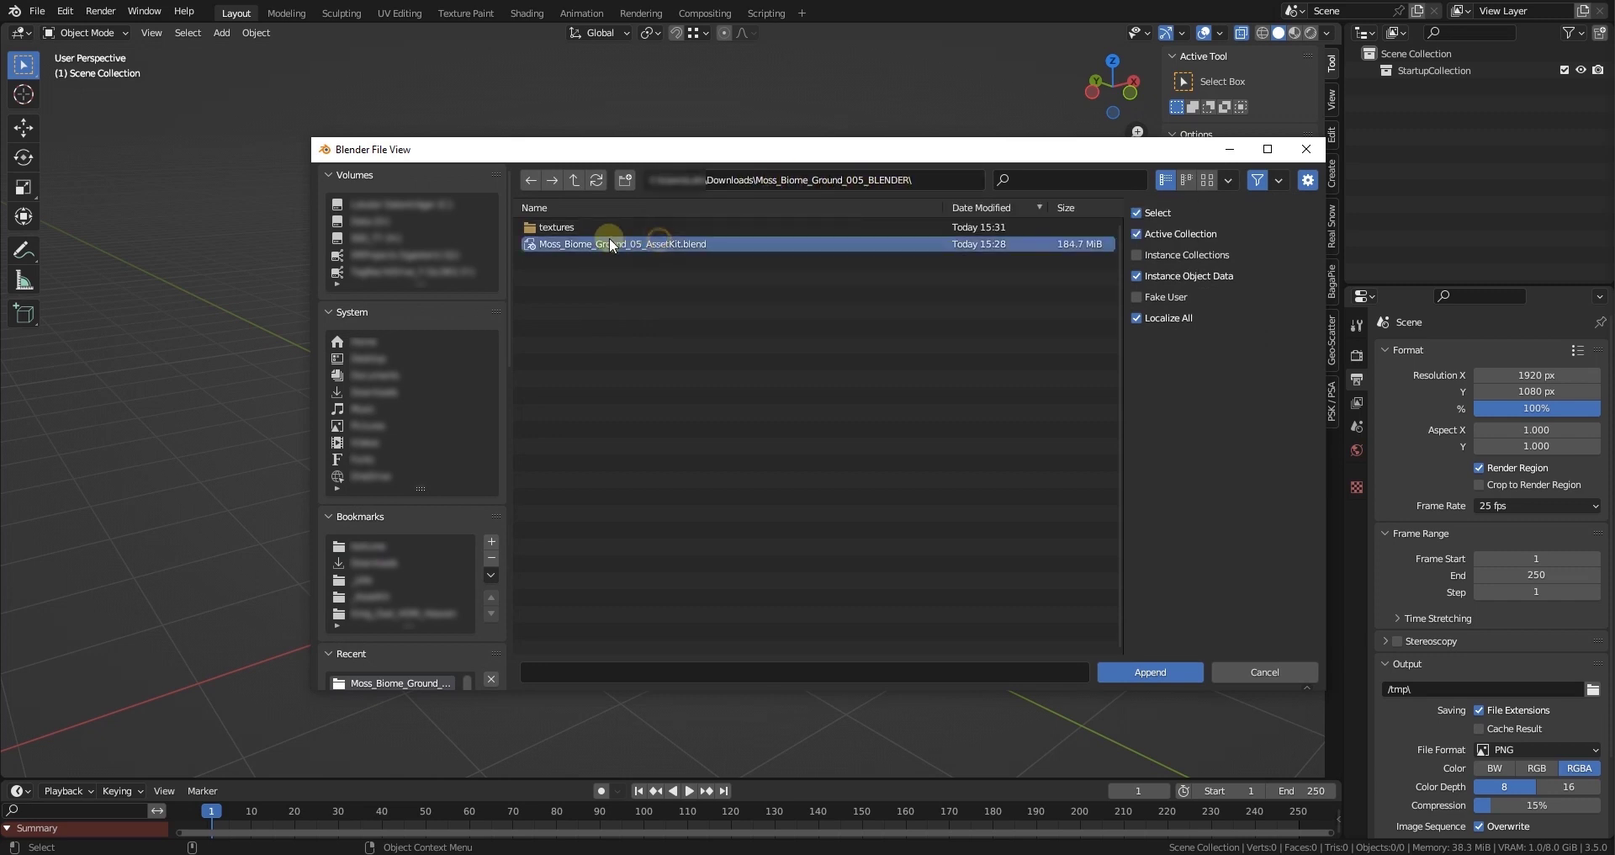
{"action": "double_click", "coordinate": [663, 243]}
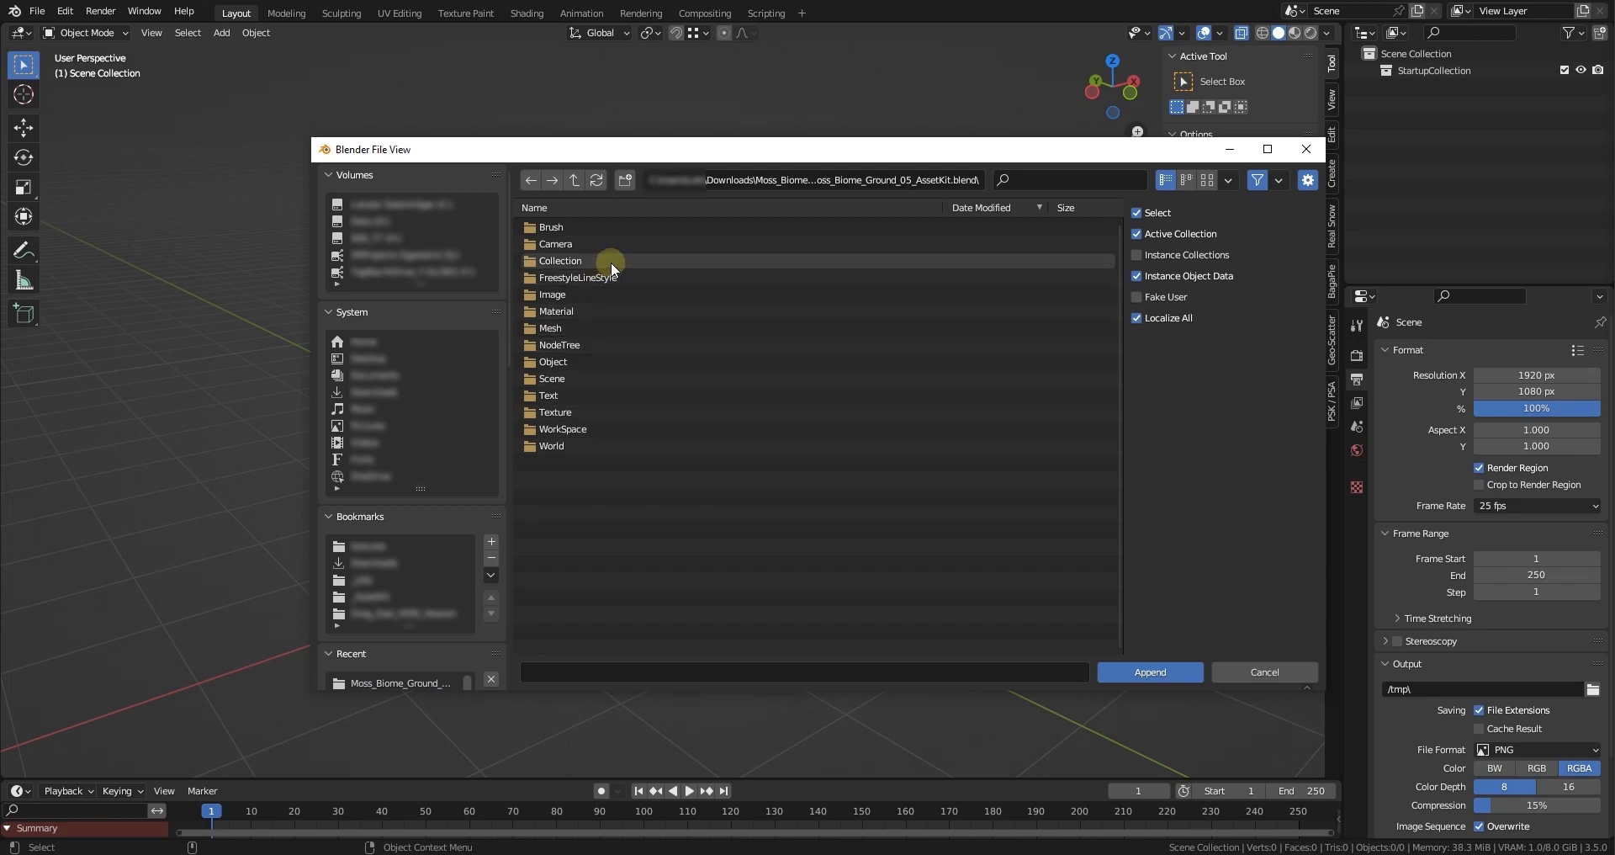
{"action": "double_click", "coordinate": [582, 260]}
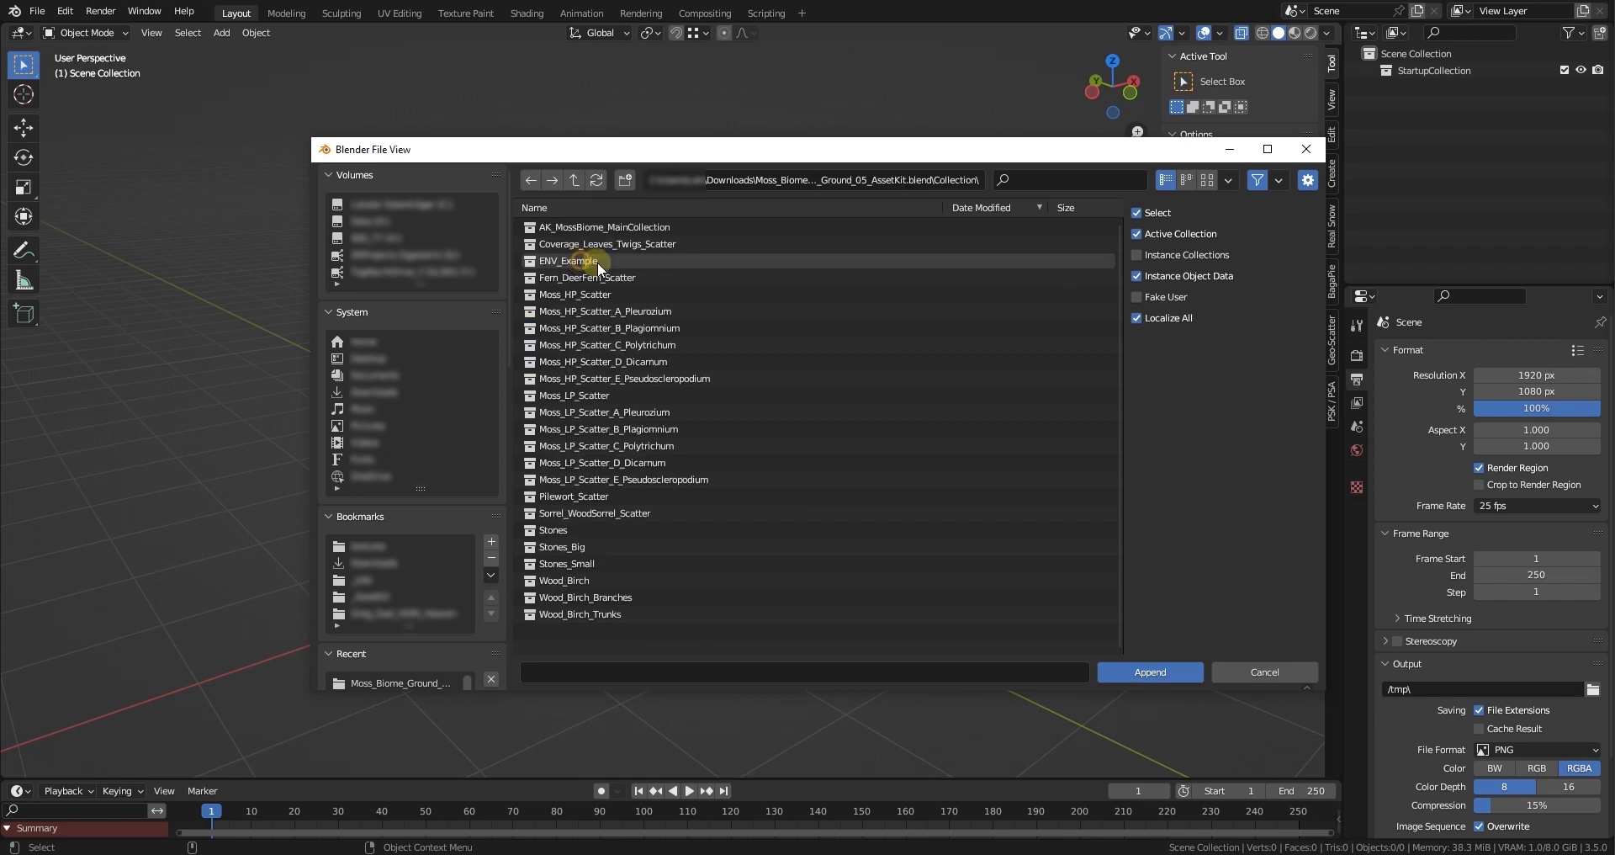
{"action": "left_click", "coordinate": [683, 224]}
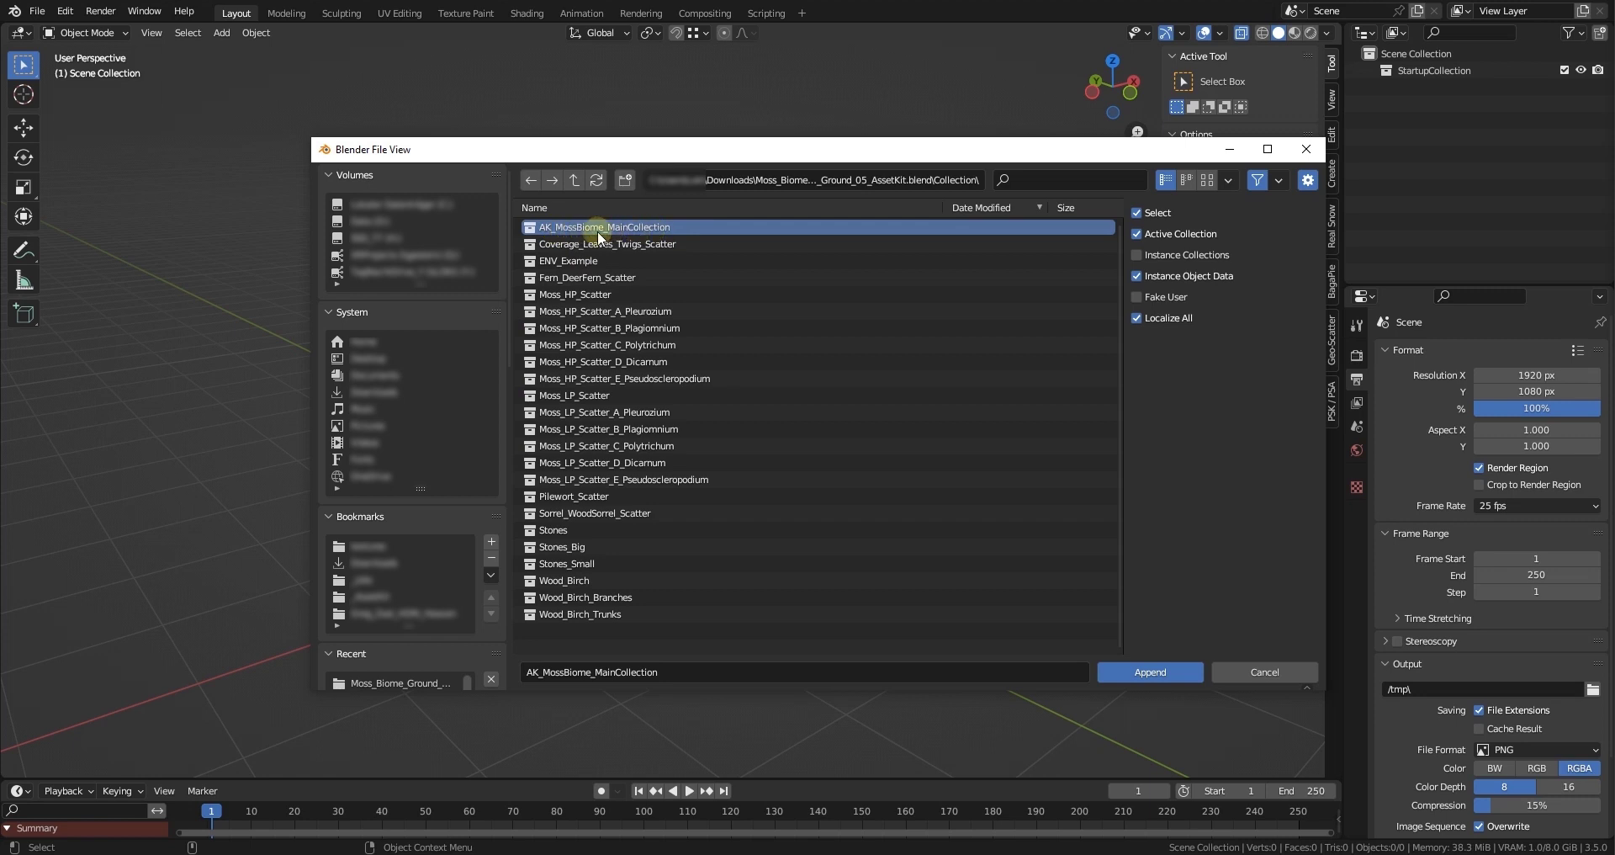
{"action": "left_click", "coordinate": [1169, 670]}
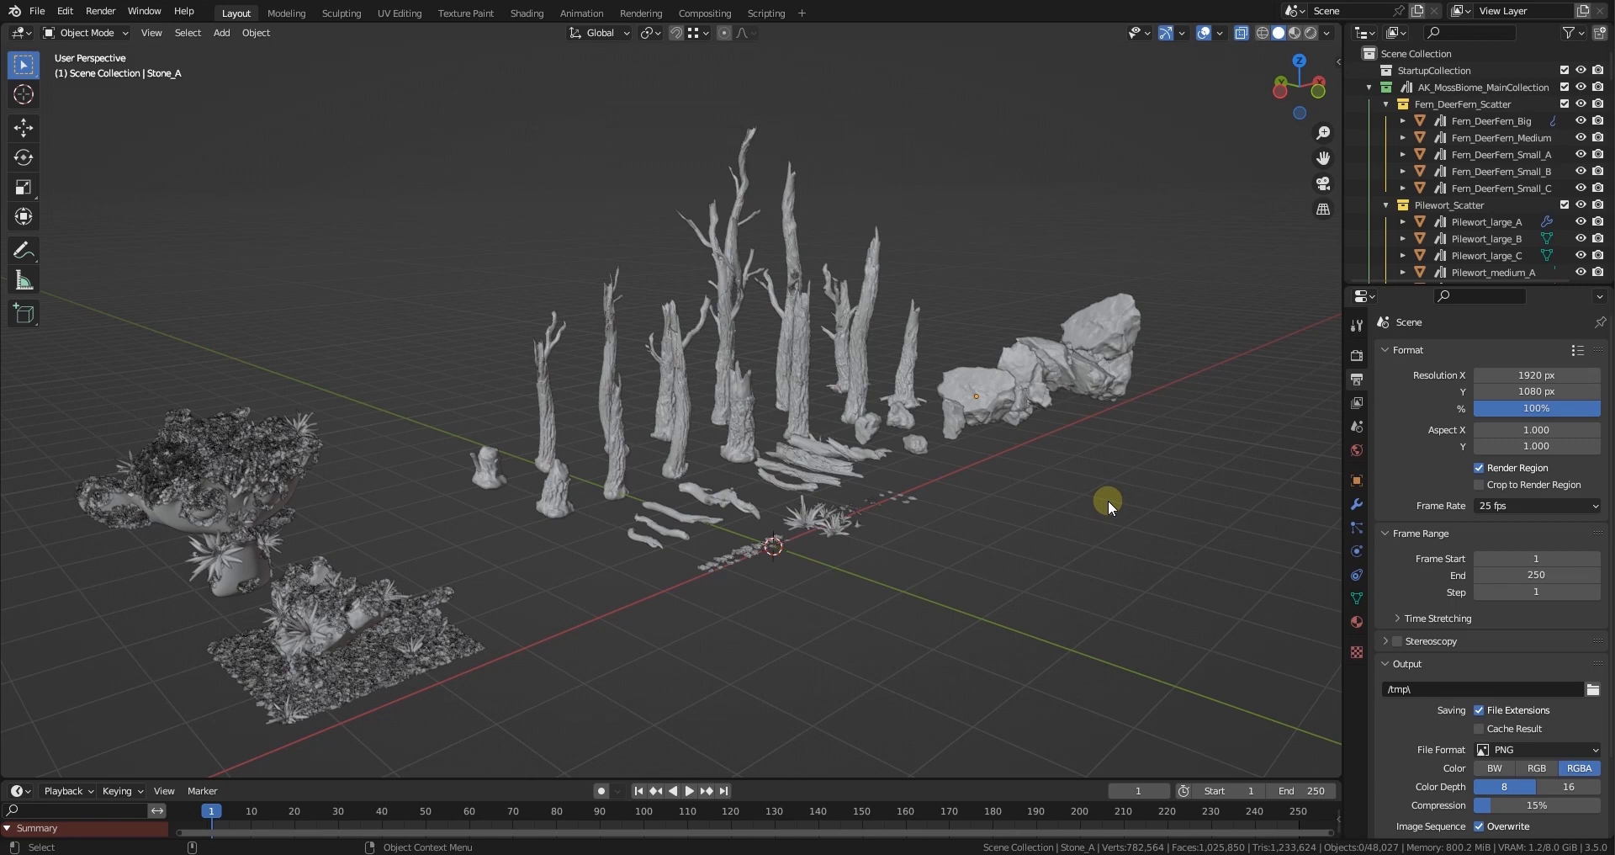
- Enlarge the Outliner and collapse the AK_MossBiome_MainCollection hierarchy, leaving the collection selected
{"action": "left_click", "coordinate": [1456, 89]}
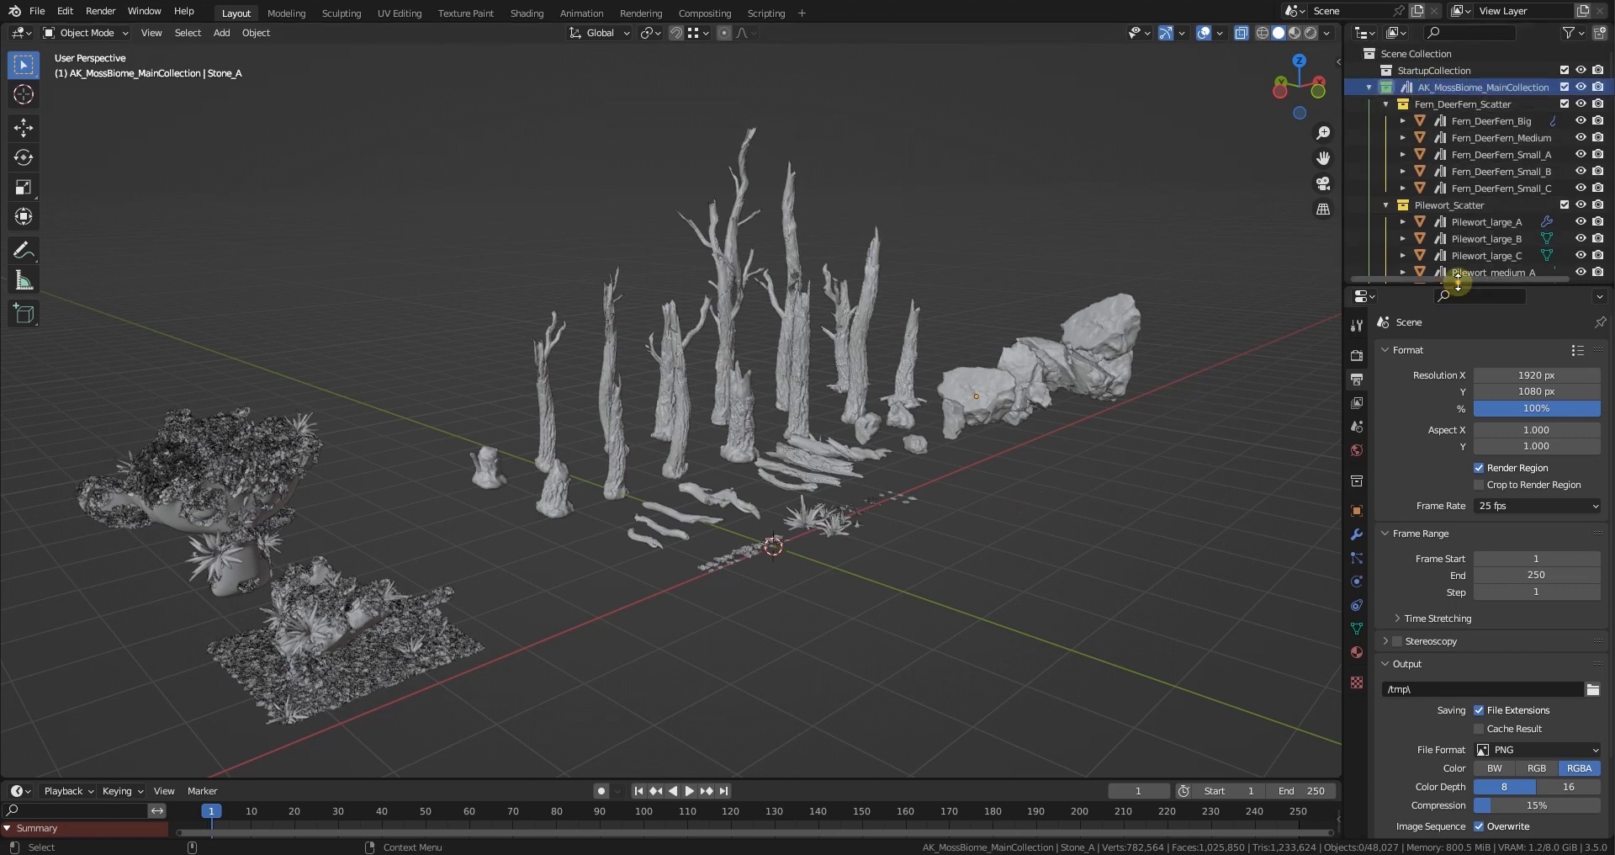
{"action": "left_click_drag", "start_coordinate": [1455, 286], "coordinate": [1455, 438]}
{"action": "left_click", "coordinate": [1367, 86]}
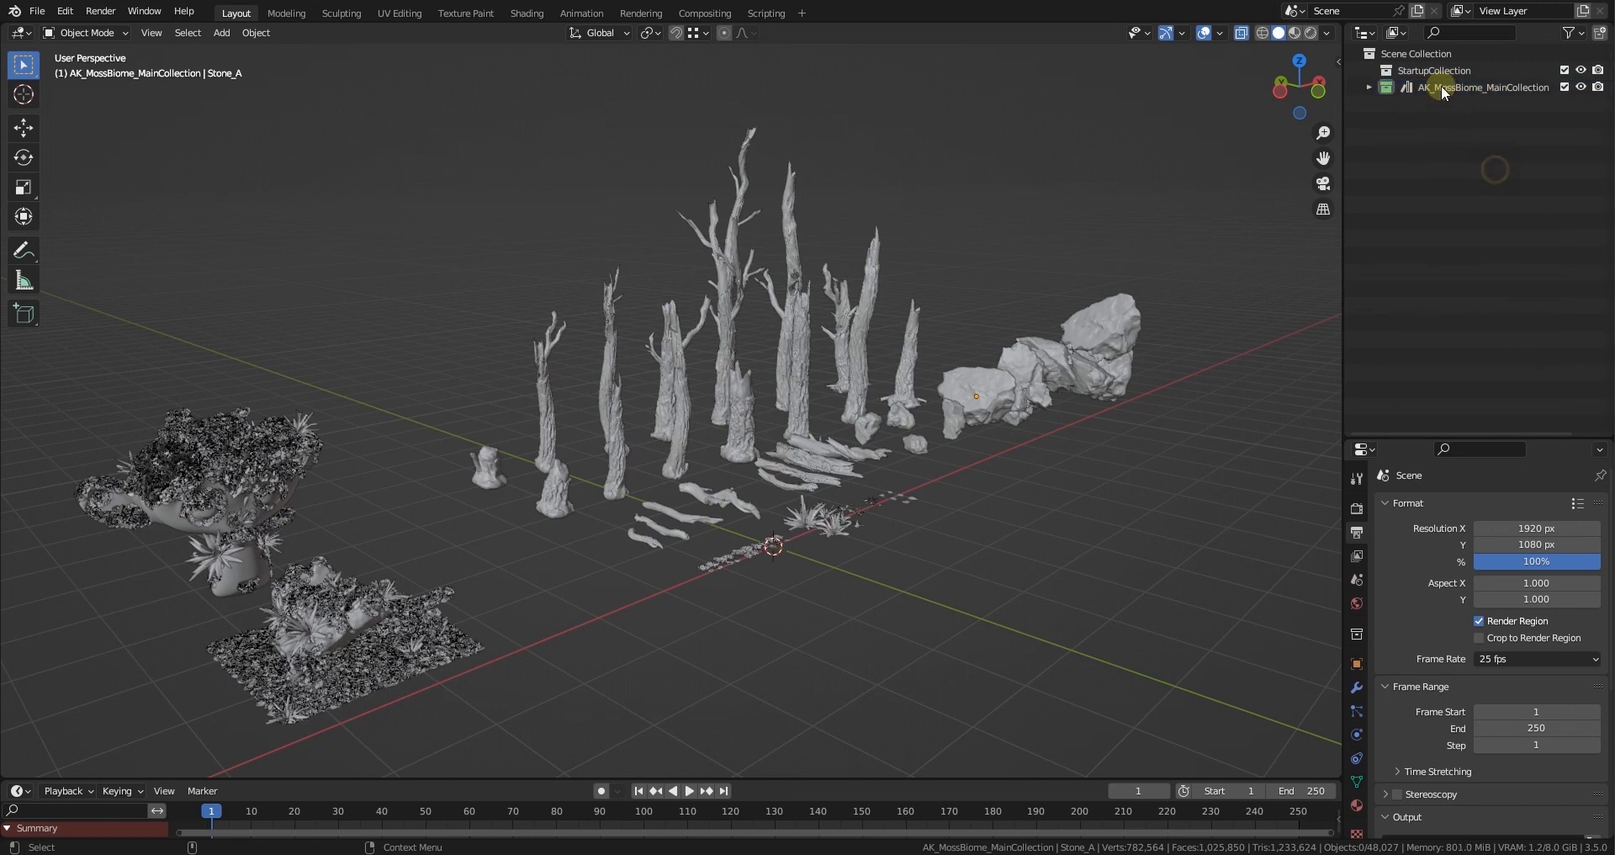
{"action": "left_click", "coordinate": [1422, 87]}
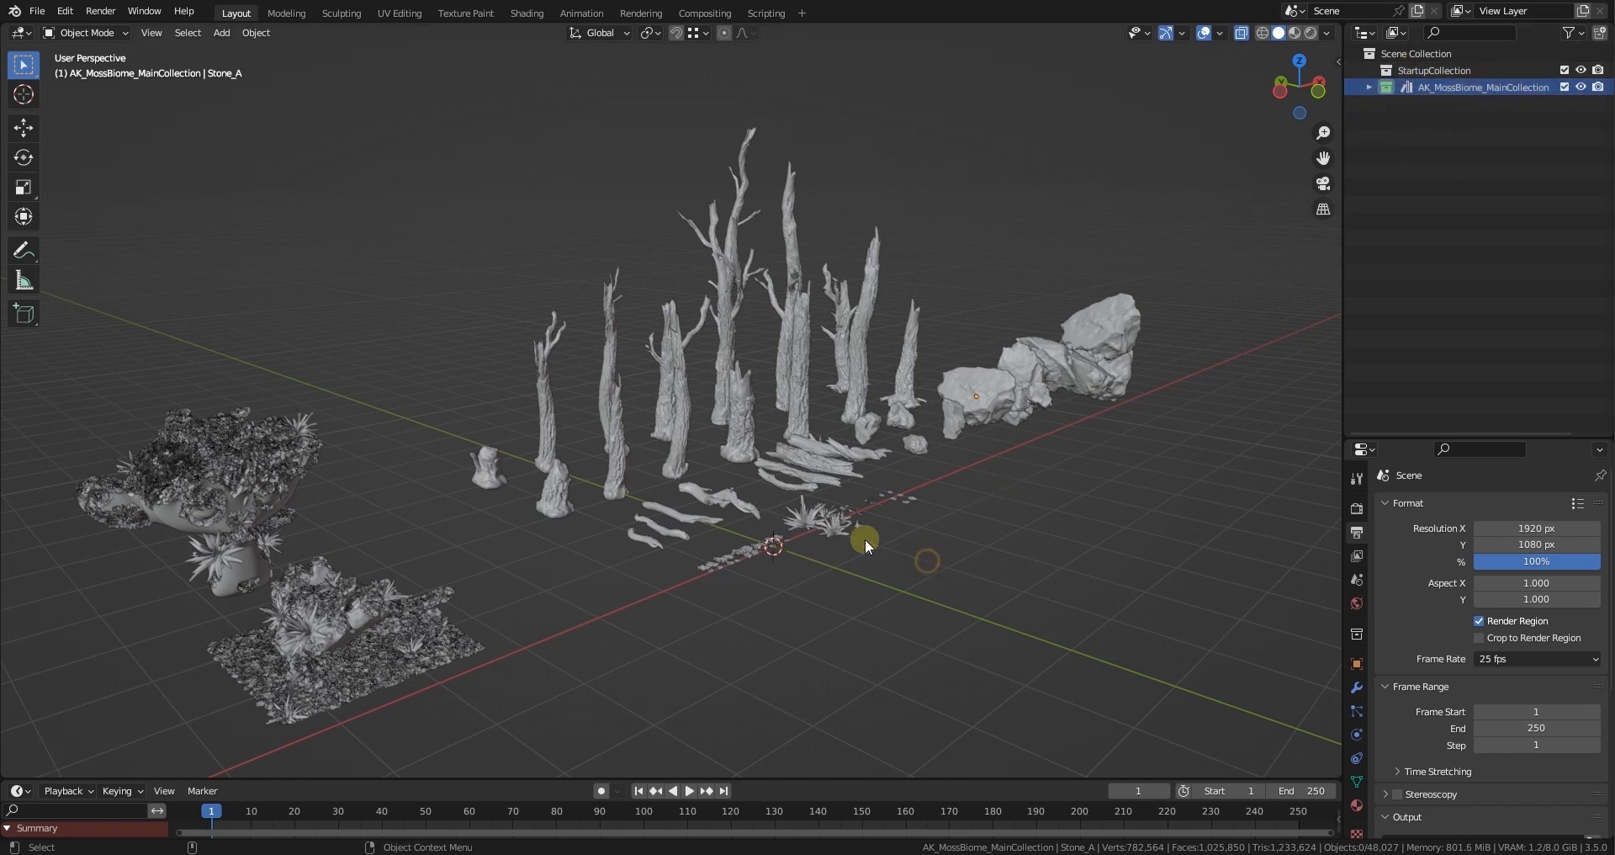
- Set the solid viewport shading color to Texture
{"action": "middle_click_drag", "start_coordinate": [715, 531], "coordinate": [765, 510], "text": "alt"}
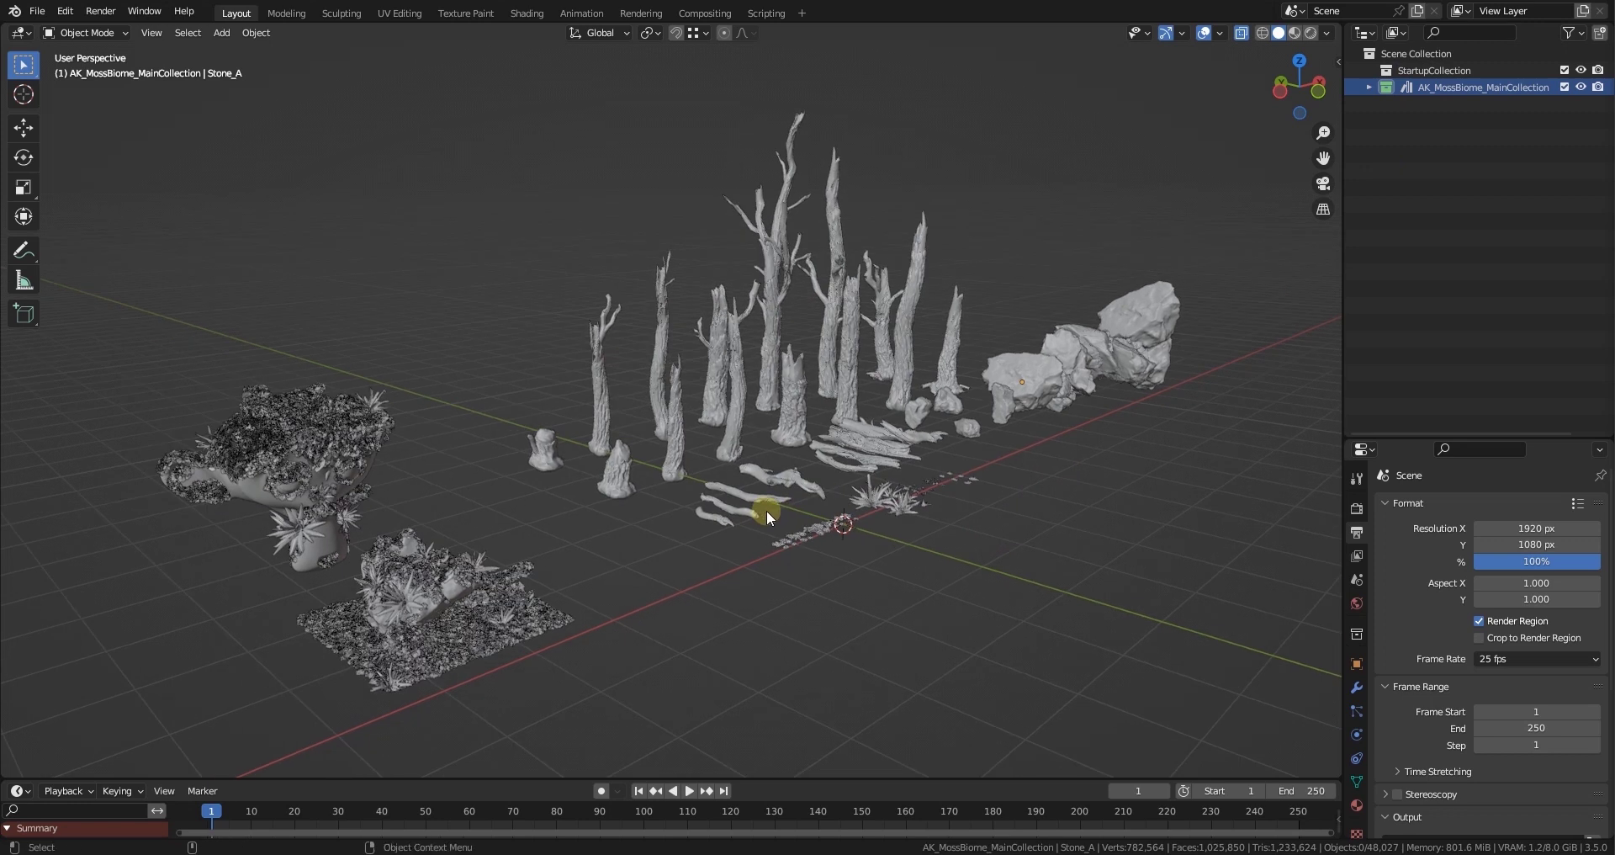
{"action": "scroll", "coordinate": [766, 510], "scroll_direction": "up", "scroll_amount": 1}
{"action": "left_click_drag", "start_coordinate": [996, 532], "coordinate": [1037, 462], "text": "alt"}
{"action": "middle_click_drag", "start_coordinate": [1037, 462], "coordinate": [997, 471]}
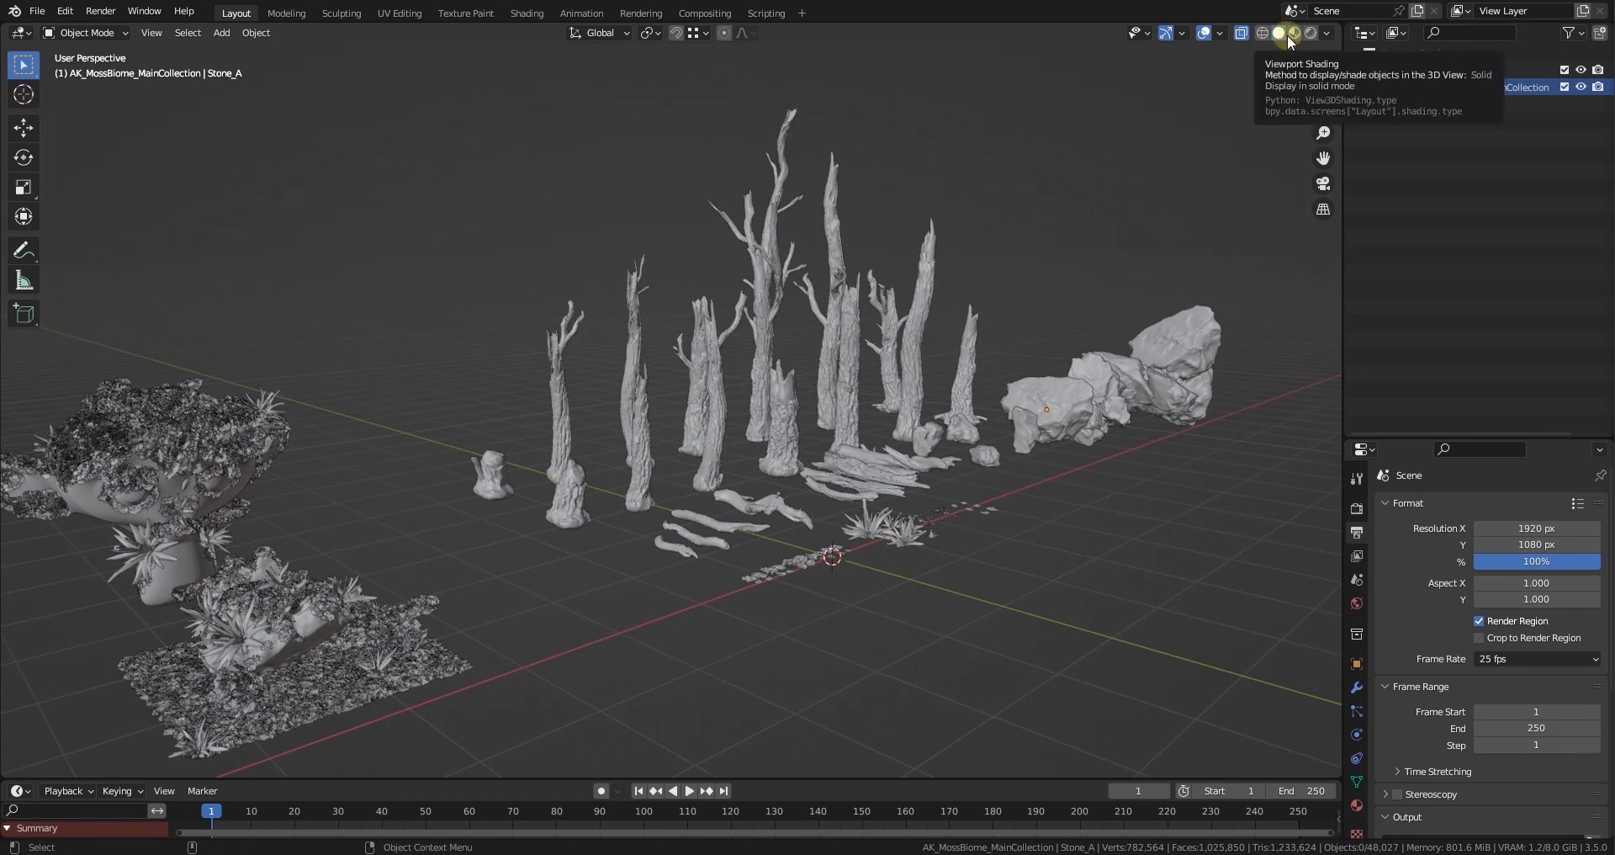
{"action": "left_click", "coordinate": [1326, 34]}
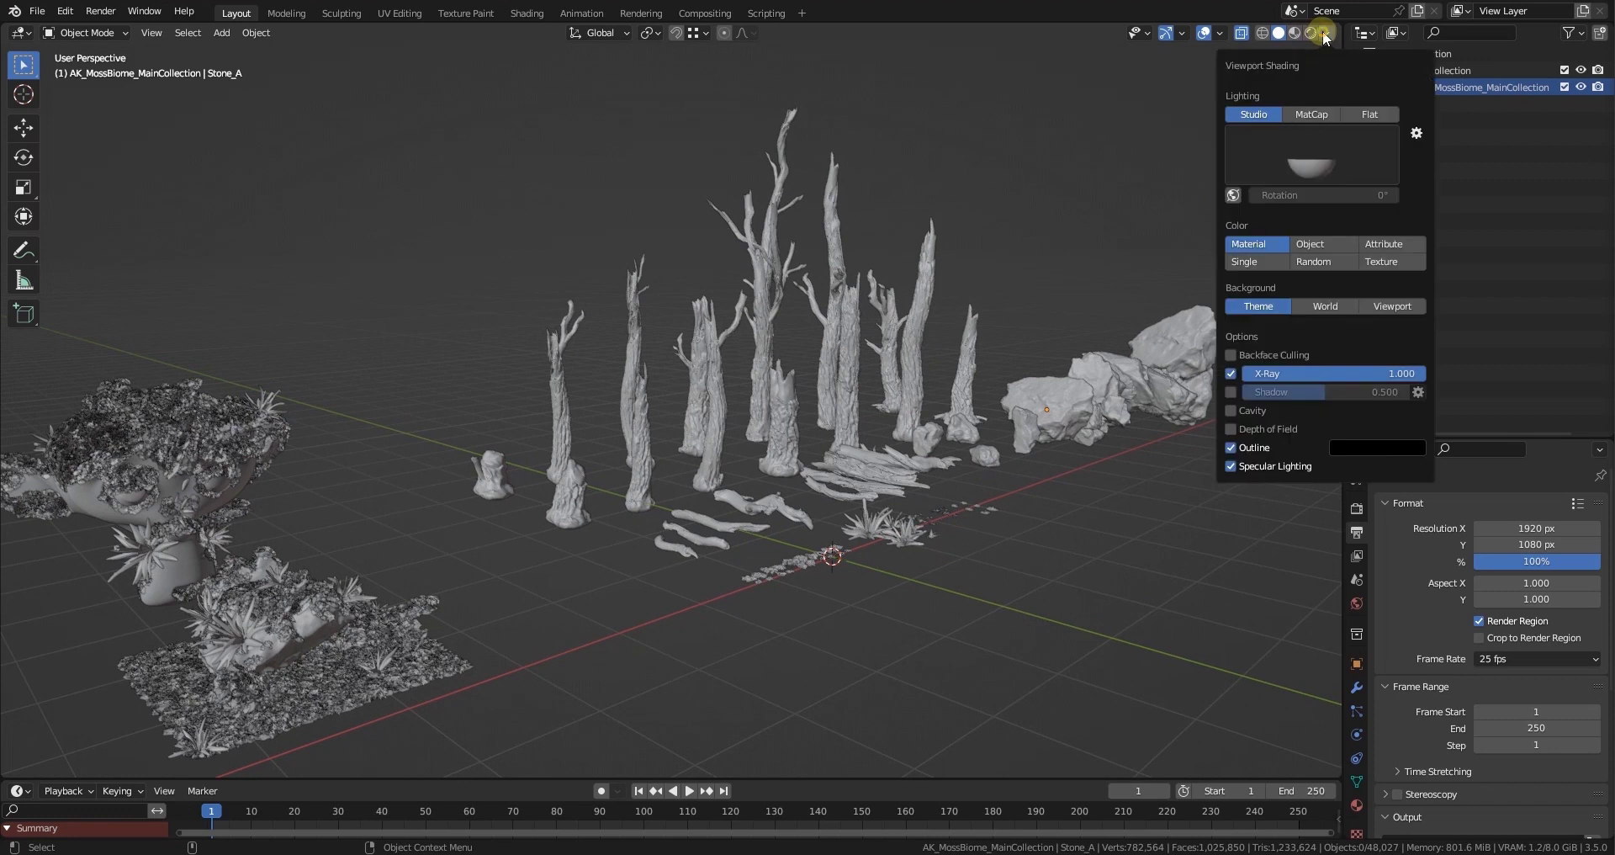
{"action": "left_click", "coordinate": [1397, 241]}
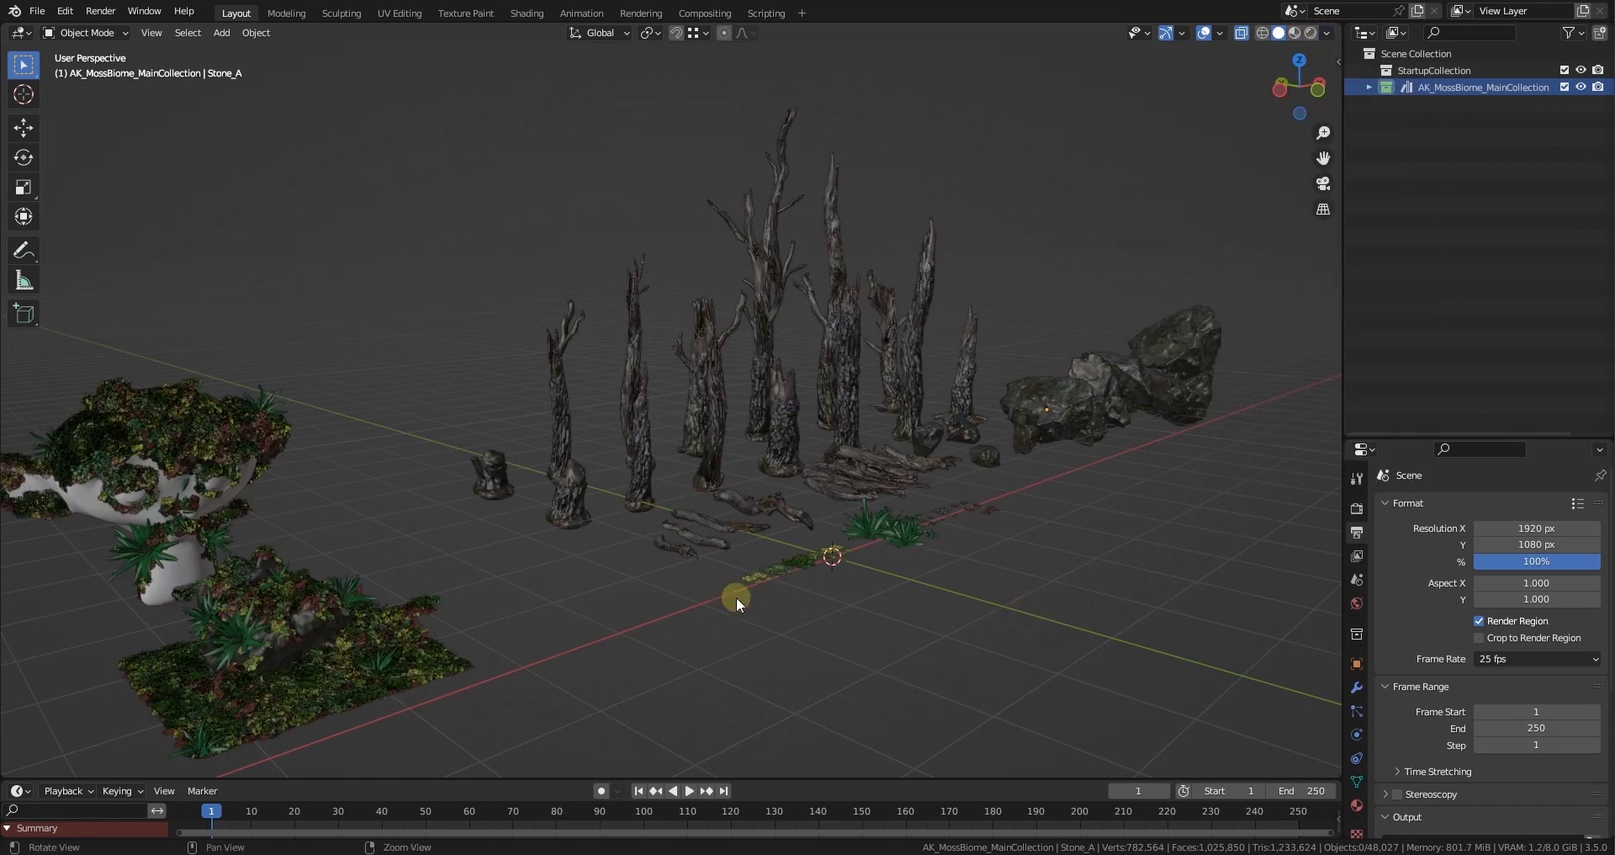
- Examine the appended moss biome assets from several angles, including the example objects, trunks, branches, stones and plants
{"action": "middle_click_drag", "start_coordinate": [698, 599], "coordinate": [833, 535], "text": "alt"}
{"action": "left_click_drag", "start_coordinate": [832, 533], "coordinate": [904, 527], "text": "alt"}
{"action": "right_click_drag", "start_coordinate": [903, 526], "coordinate": [996, 521], "text": "alt"}
{"action": "left_click_drag", "start_coordinate": [996, 522], "coordinate": [964, 489], "text": "alt"}
{"action": "middle_click_drag", "start_coordinate": [964, 489], "coordinate": [904, 503]}
{"action": "scroll", "coordinate": [906, 499], "scroll_direction": "down", "scroll_amount": 1}
{"action": "middle_click_drag", "start_coordinate": [1087, 370], "coordinate": [997, 507], "text": "shift"}
{"action": "scroll", "coordinate": [1217, 449], "scroll_direction": "up", "scroll_amount": 2}
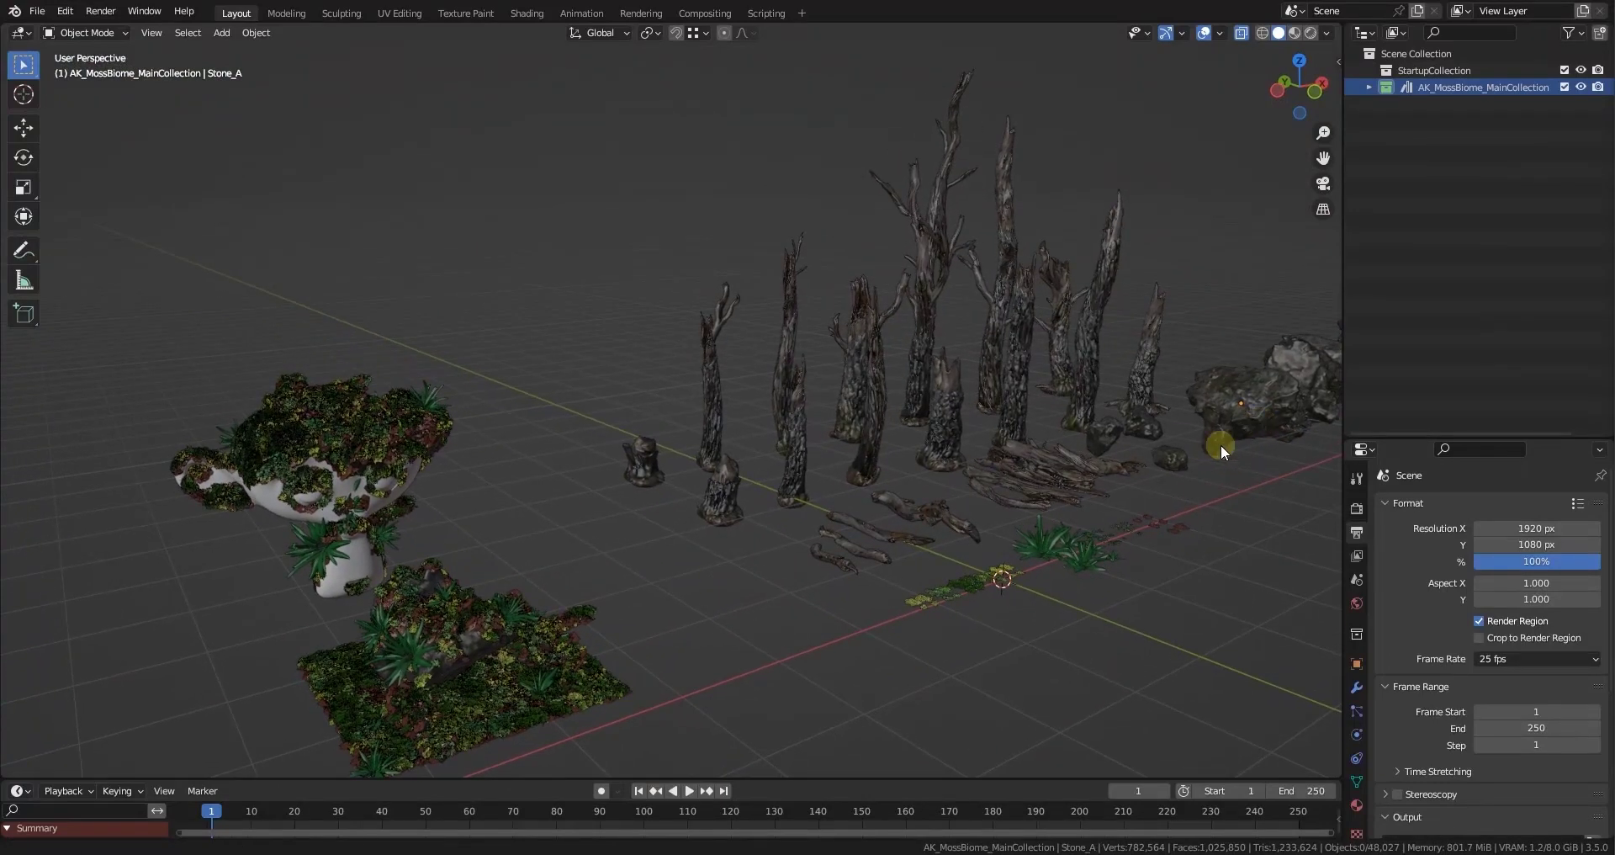
{"action": "middle_click_drag", "start_coordinate": [1220, 444], "coordinate": [881, 486]}
{"action": "scroll", "coordinate": [885, 484], "scroll_direction": "down", "scroll_amount": 2}
{"action": "middle_click_drag", "start_coordinate": [968, 407], "coordinate": [917, 439]}
{"action": "middle_click_drag", "start_coordinate": [995, 329], "coordinate": [806, 422], "text": "shift"}
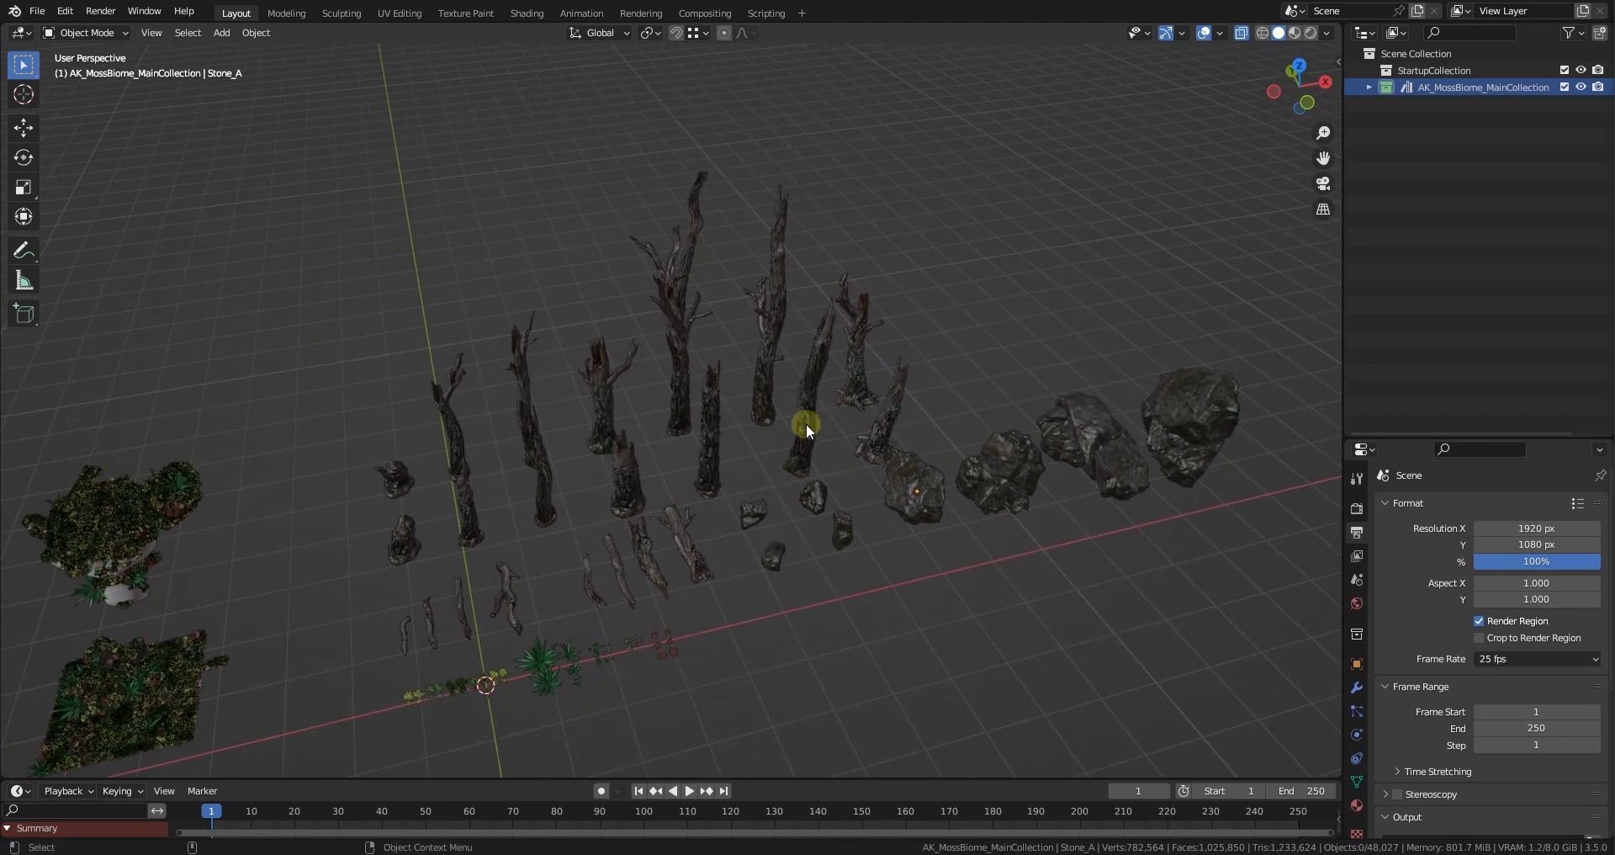
- Highlight all trunks, branches, stones and plants apart from the two example objects, and clear the selection
{"action": "left_click_drag", "start_coordinate": [331, 167], "coordinate": [1281, 721]}
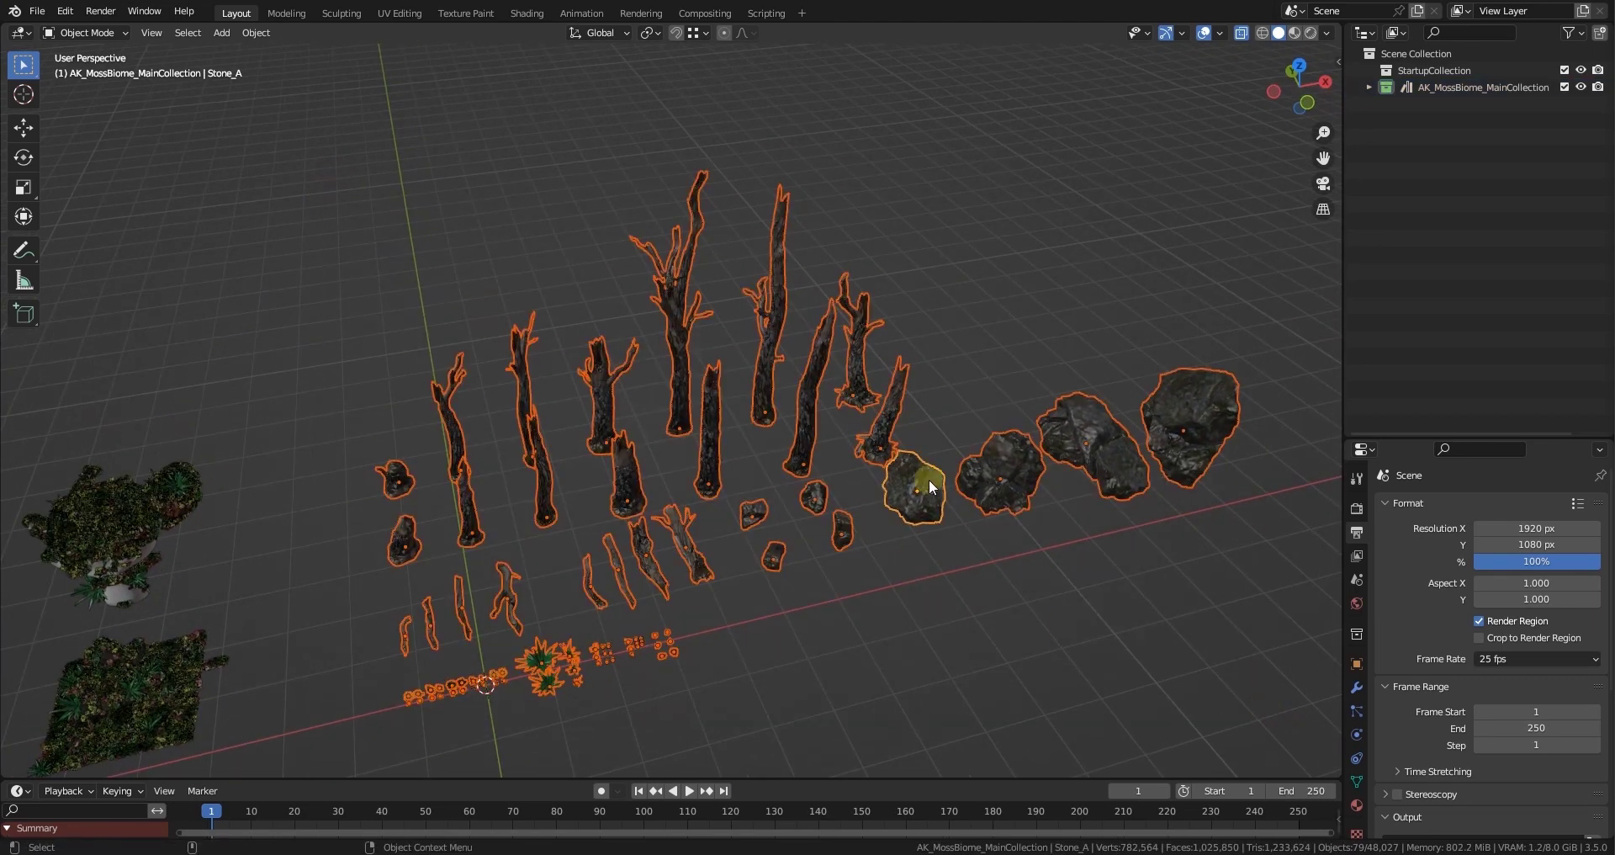
{"action": "middle_click_drag", "start_coordinate": [849, 517], "coordinate": [986, 559]}
{"action": "left_click", "coordinate": [987, 559]}
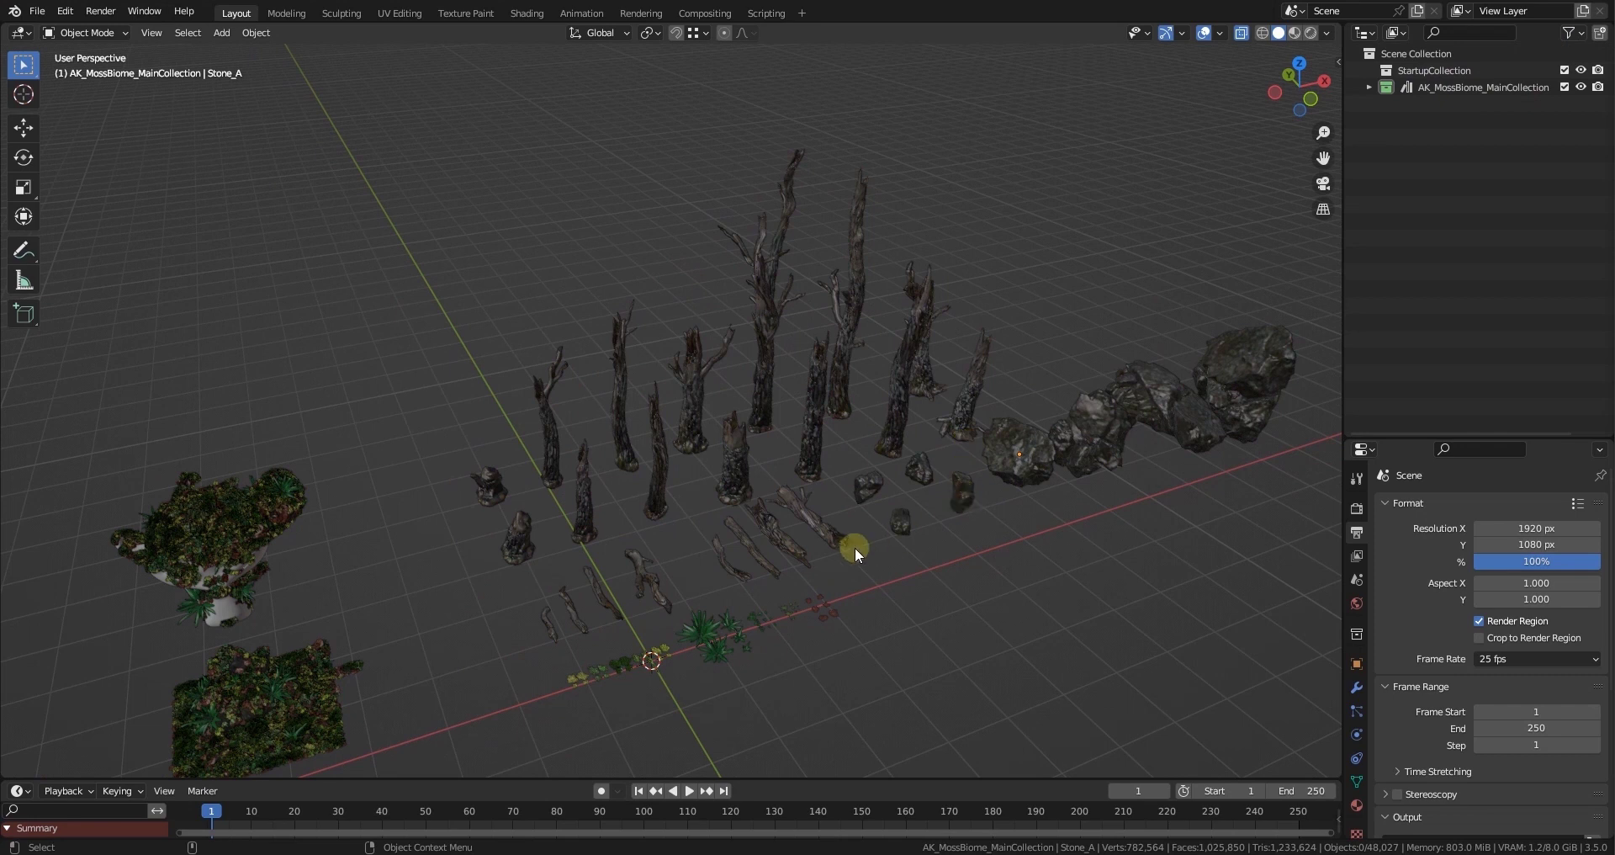
- Switch the viewport to Rendered shading to preview the whole asset collection
{"action": "middle_click_drag", "start_coordinate": [853, 577], "coordinate": [832, 472]}
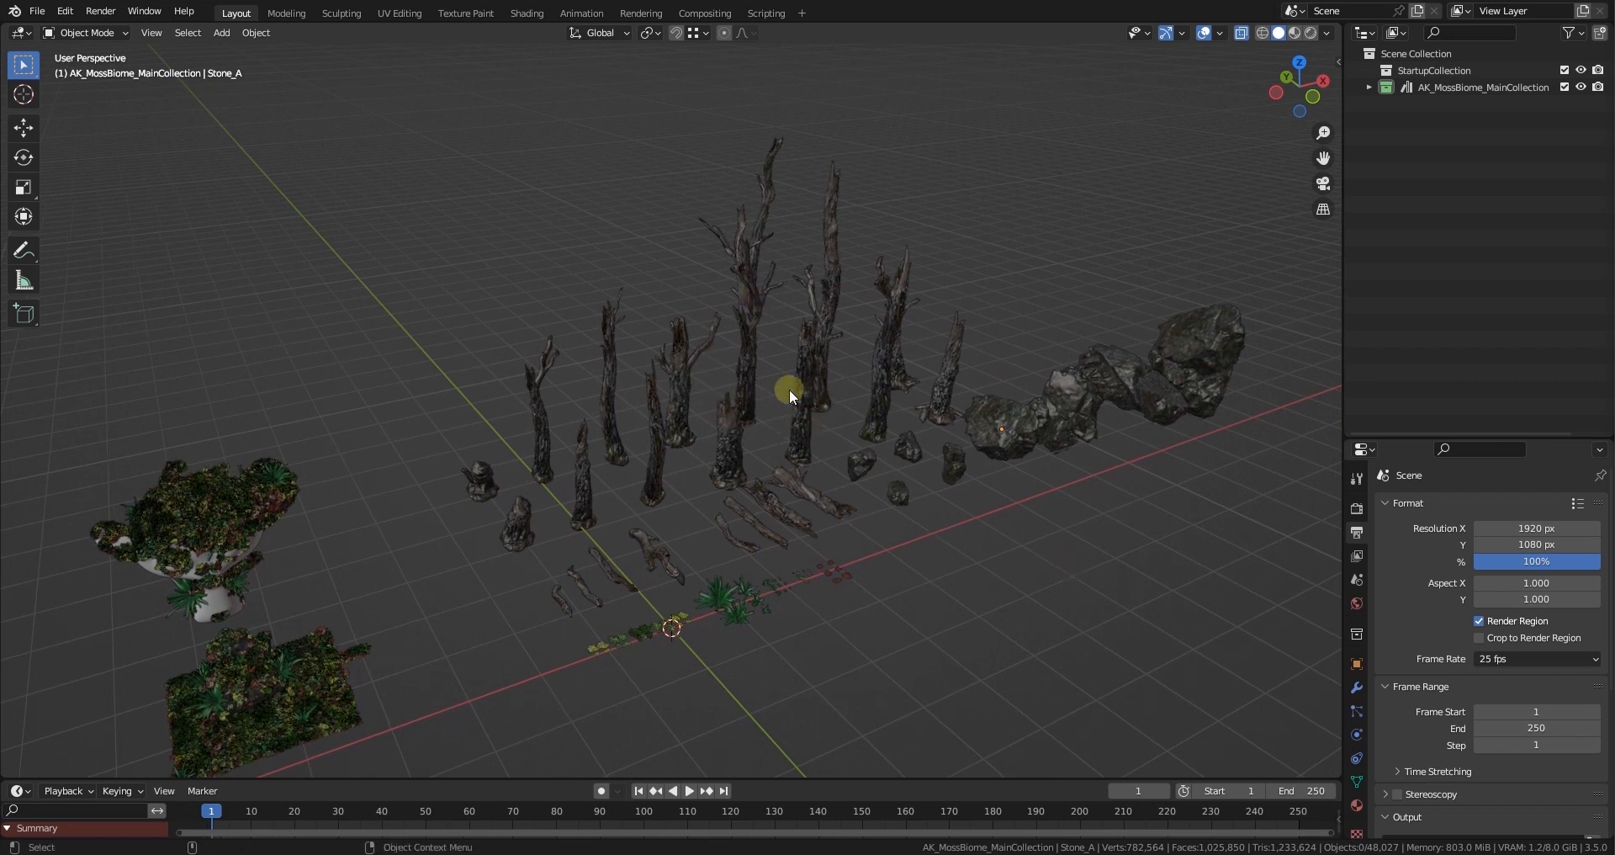
{"action": "middle_click_drag", "start_coordinate": [797, 408], "coordinate": [916, 487]}
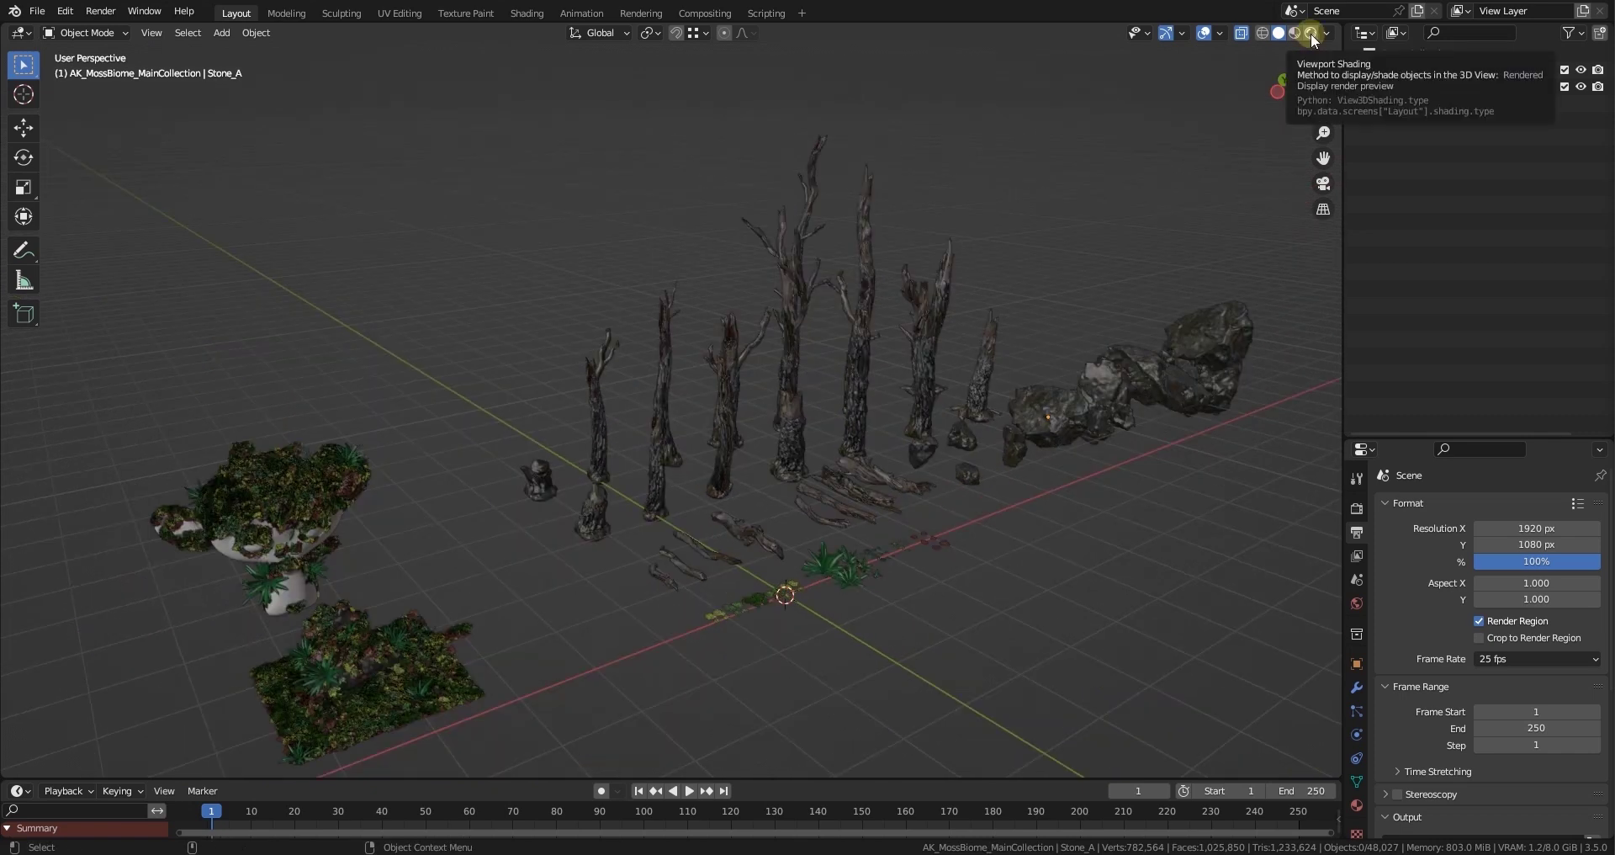
{"action": "left_click", "coordinate": [1310, 33]}
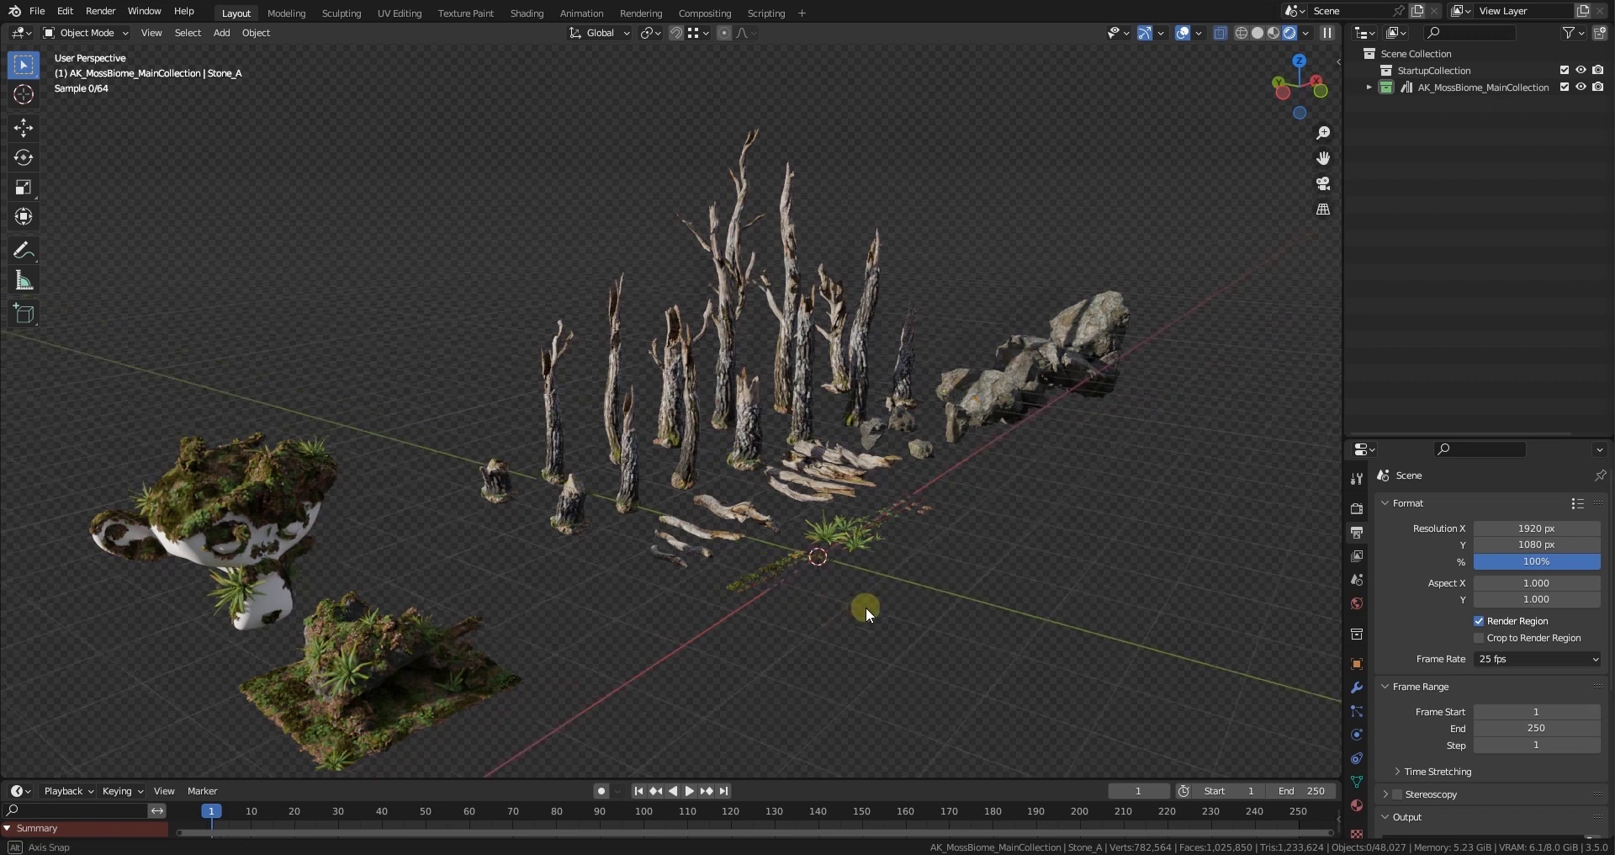
- Frame the Example_Rock object and inspect its moss, leaf and fern coverage up close
{"action": "middle_click_drag", "start_coordinate": [865, 607], "coordinate": [836, 570]}
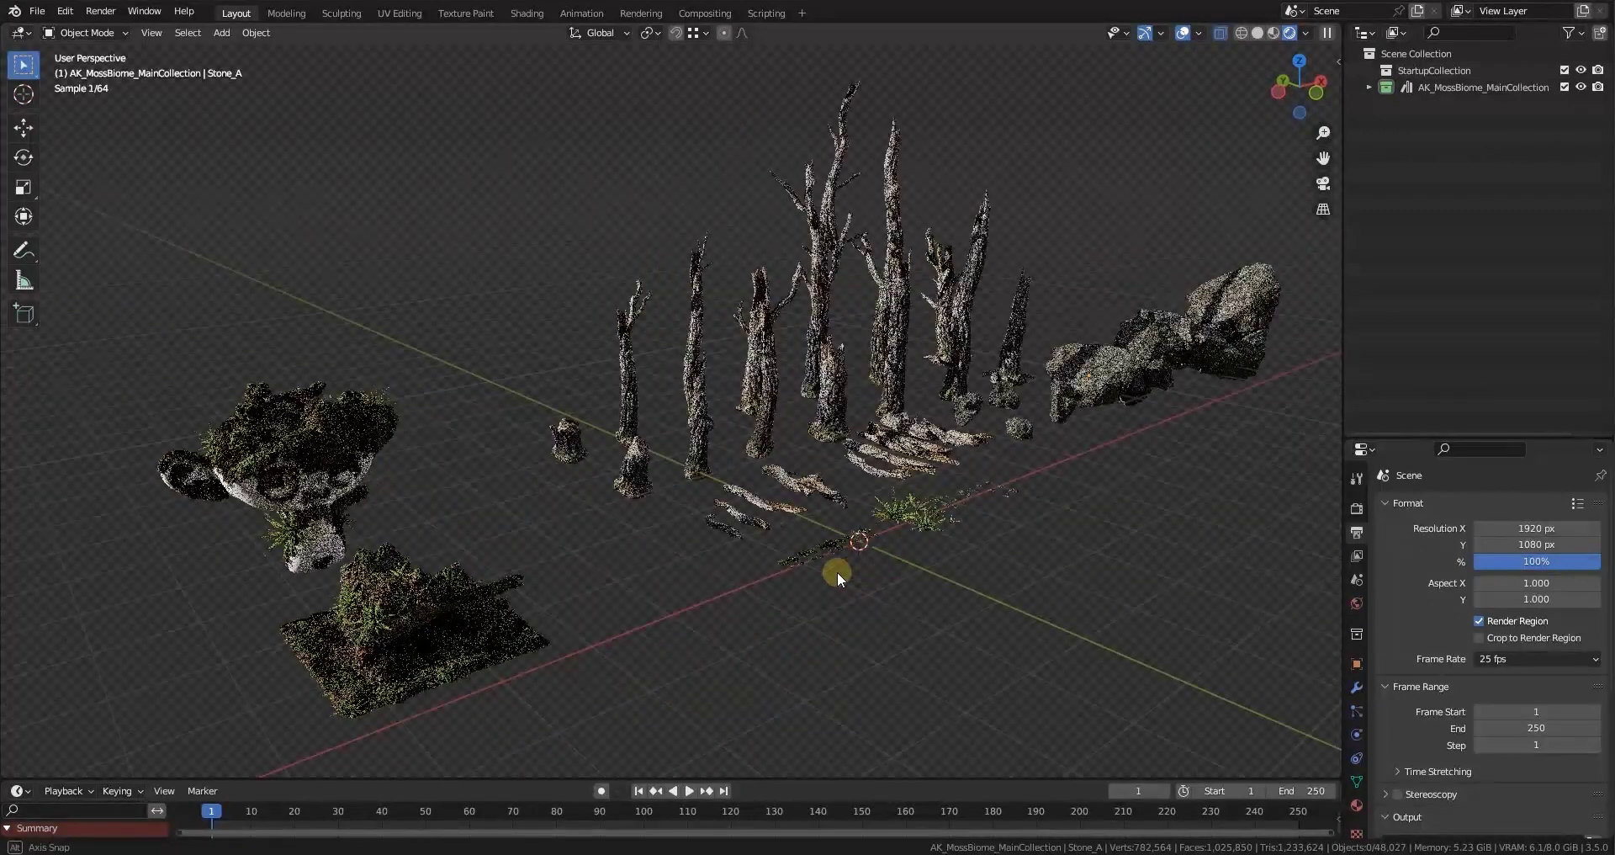
{"action": "left_click", "coordinate": [397, 589]}
{"action": "key", "text": "KP_Decimal"}
{"action": "left_click", "coordinate": [1072, 476]}
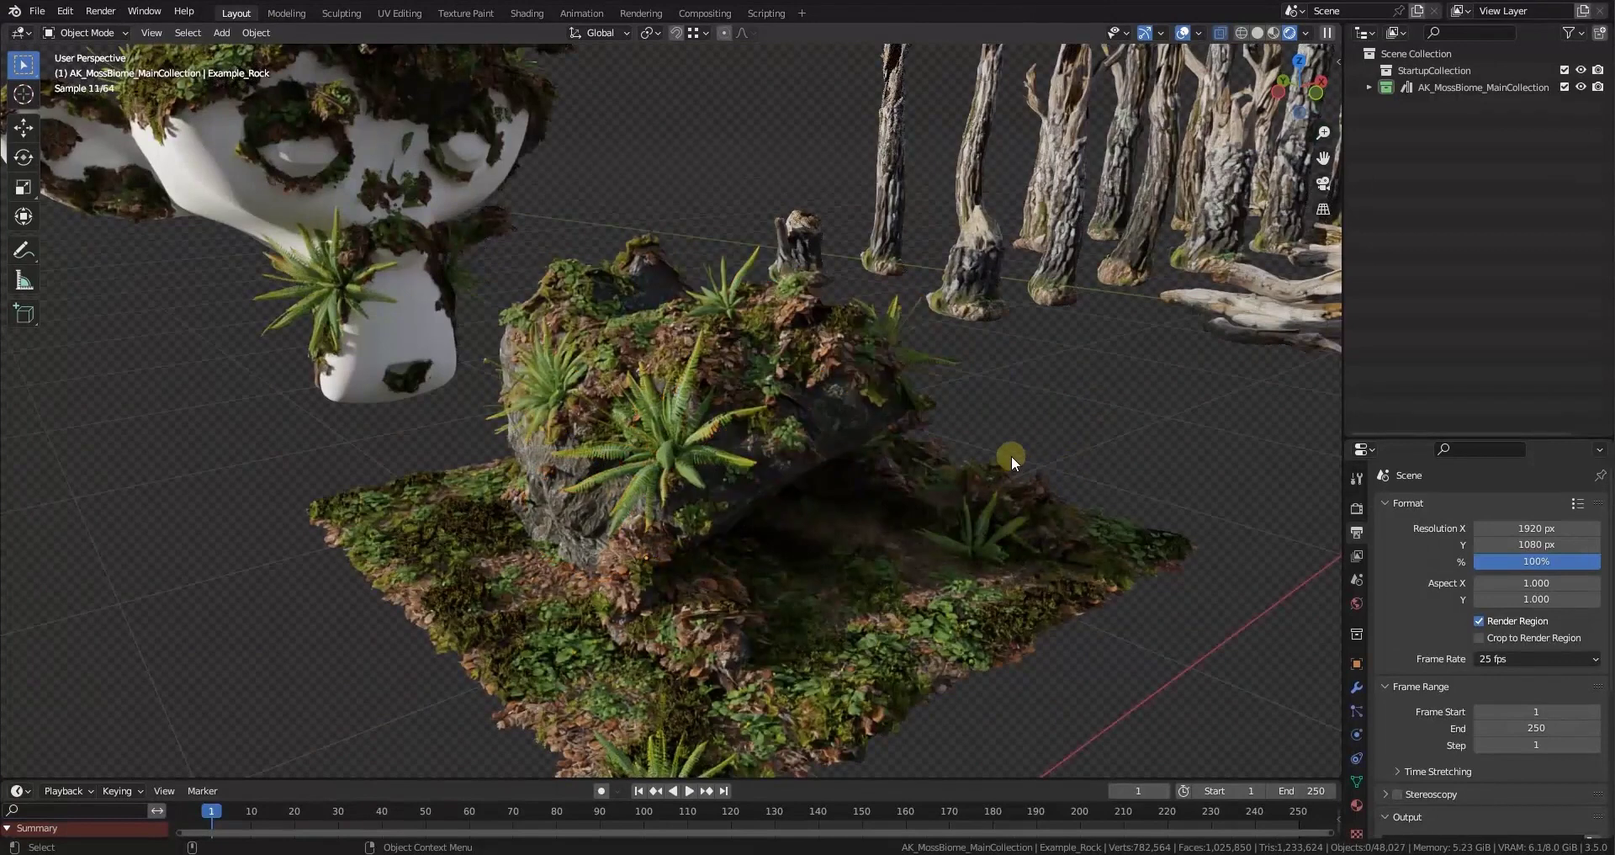
{"action": "middle_click_drag", "start_coordinate": [1011, 455], "coordinate": [728, 431]}
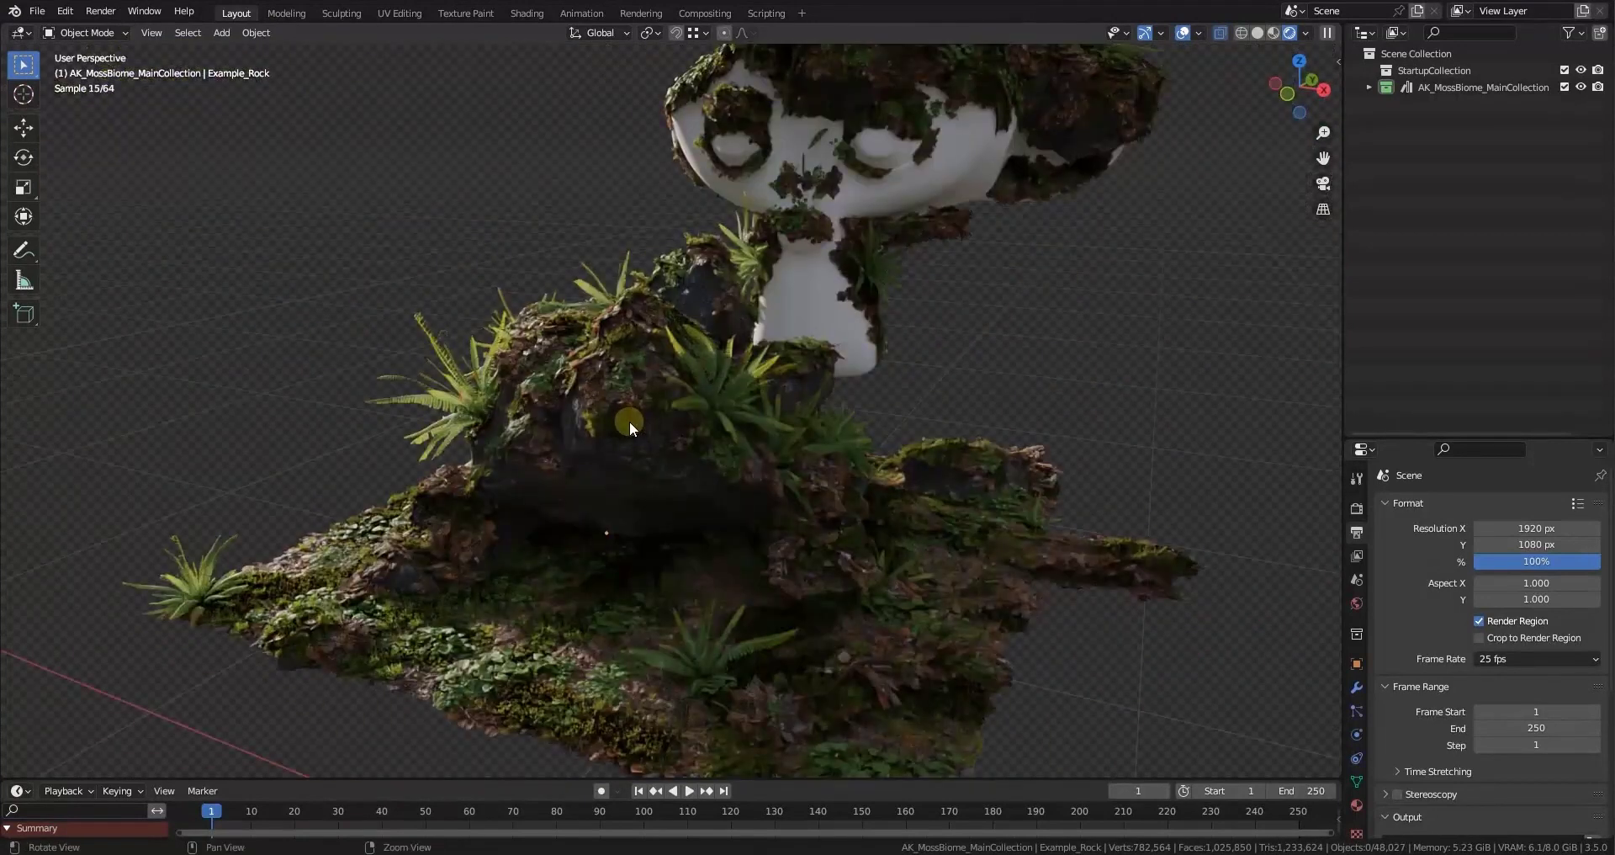
{"action": "scroll", "coordinate": [663, 456], "scroll_direction": "up", "scroll_amount": 4}
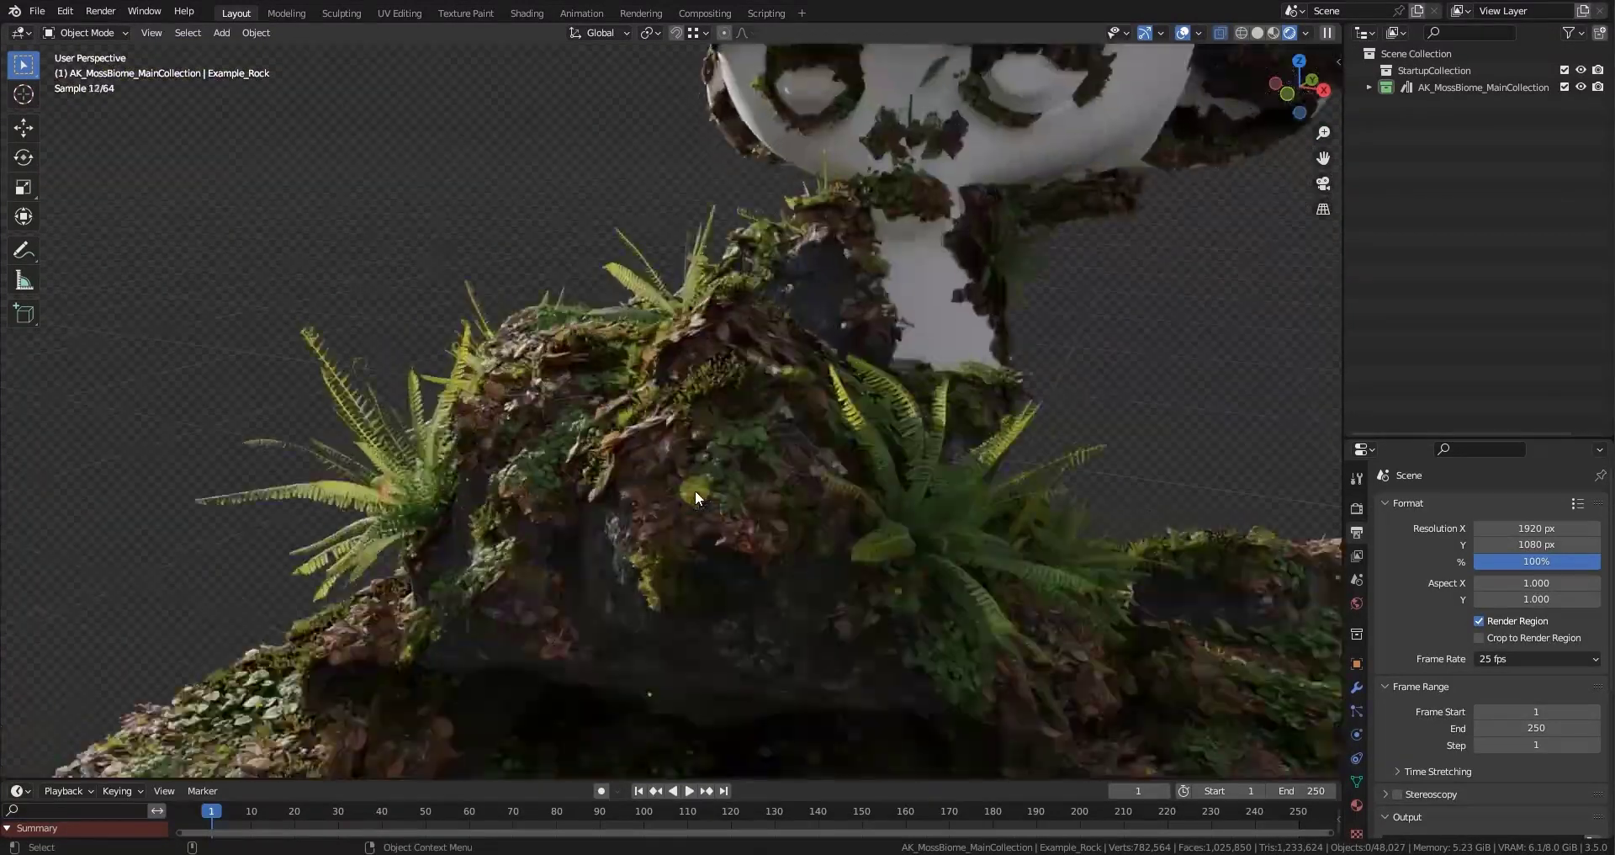
{"action": "middle_click_drag", "start_coordinate": [832, 435], "coordinate": [772, 488]}
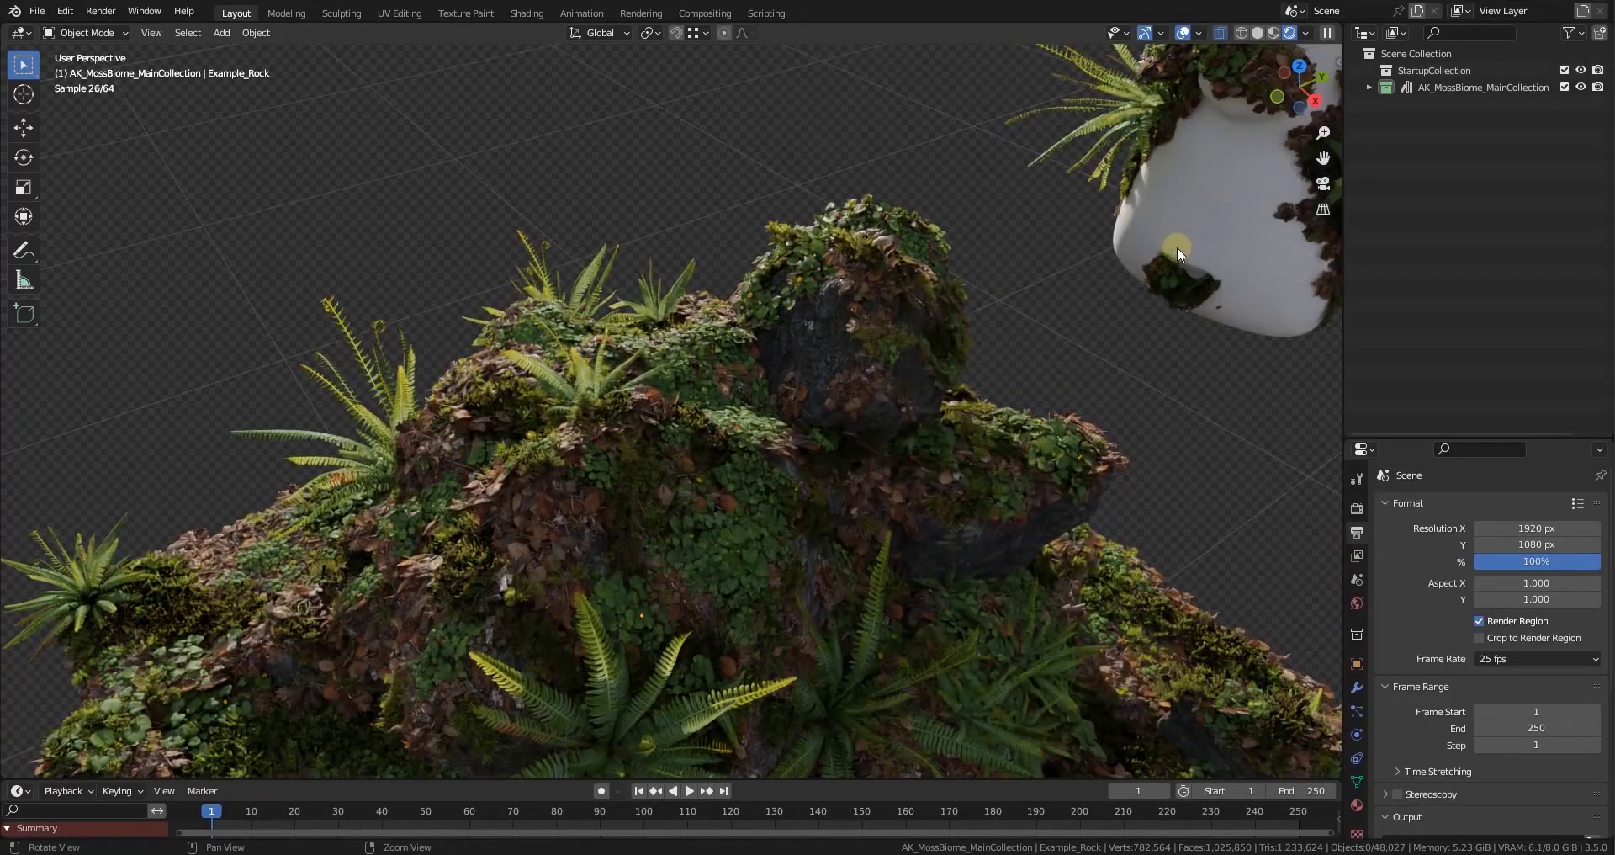
- Frame the Example_Suzanne object to inspect its moss and fern coverage
{"action": "middle_click_drag", "start_coordinate": [1196, 187], "coordinate": [713, 513], "text": "alt"}
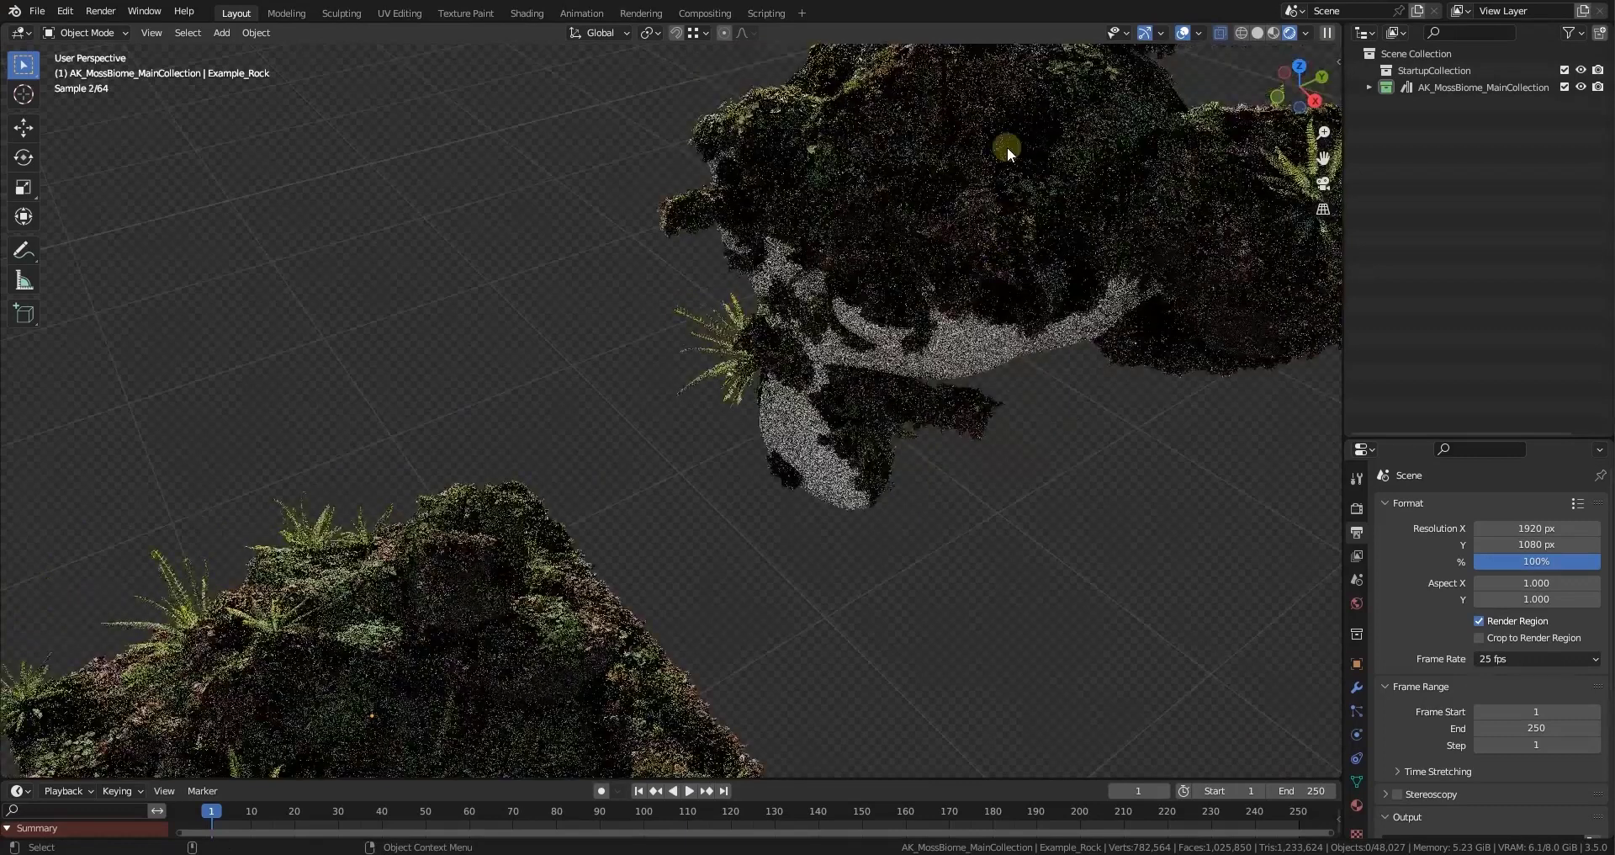
{"action": "left_click", "coordinate": [1008, 175]}
{"action": "key", "text": "KP_Decimal"}
{"action": "left_click", "coordinate": [834, 241]}
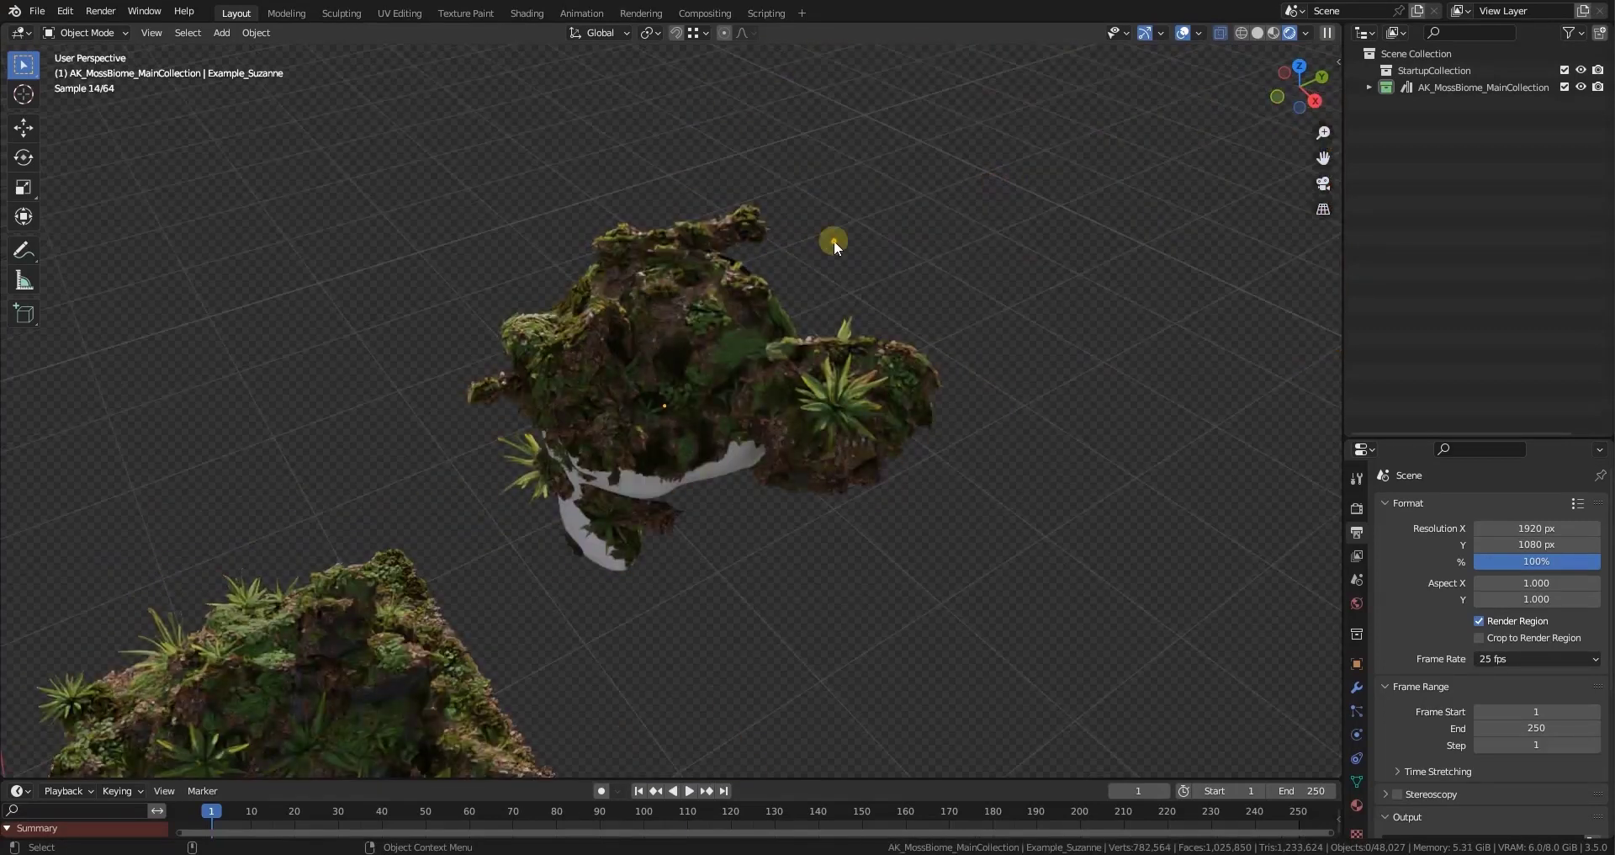
- Examine the dark moss patches on top of Example_Suzanne's head up close, comparing Solid and Rendered shading
{"action": "scroll", "coordinate": [814, 327], "scroll_direction": "up", "scroll_amount": 4}
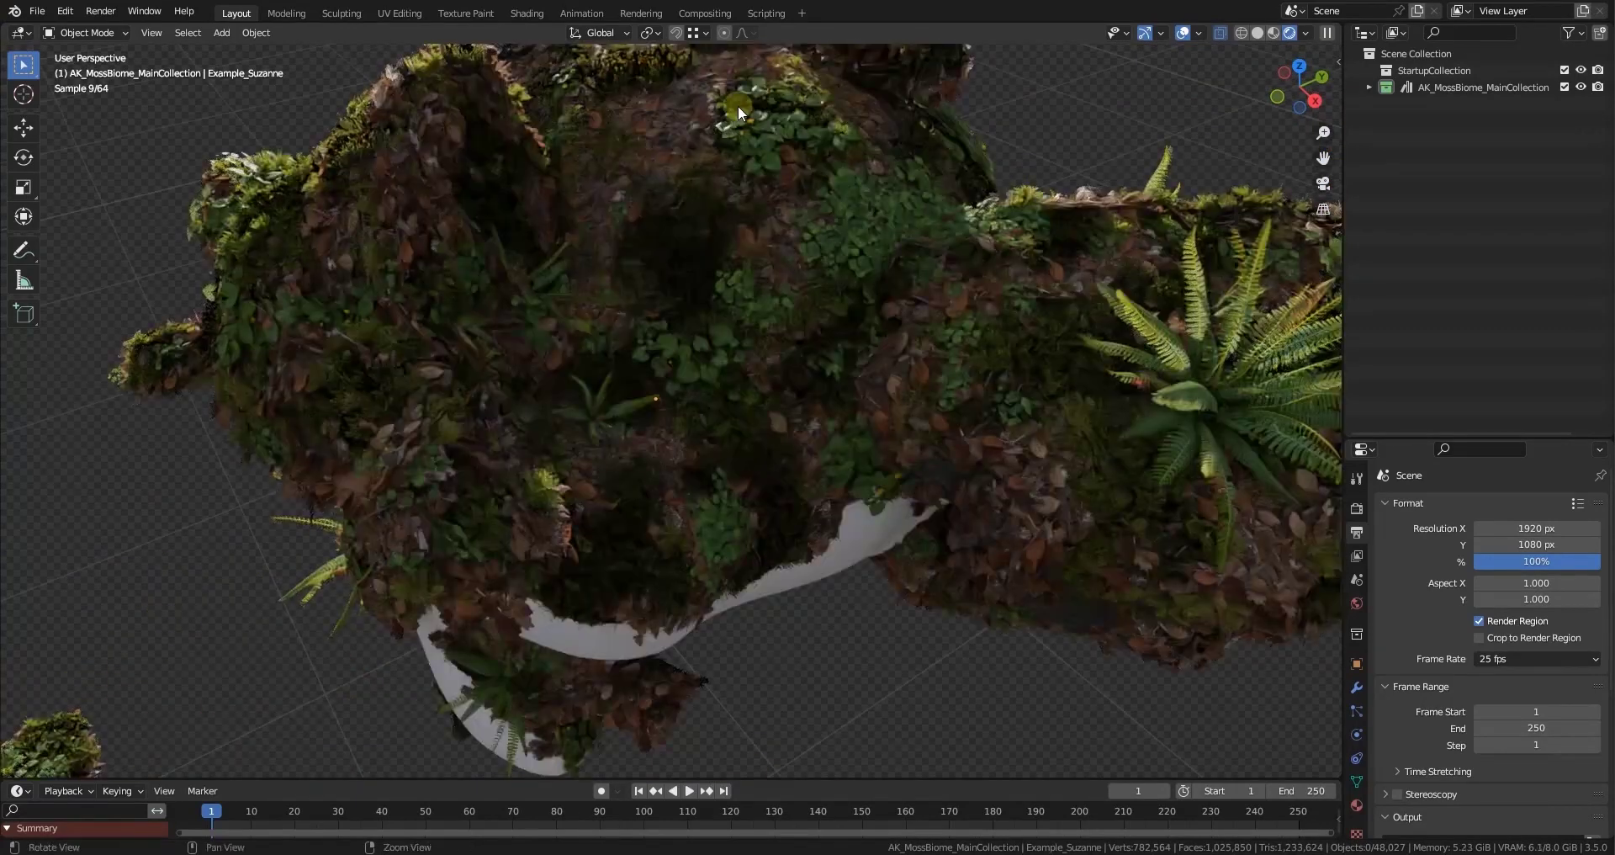
{"action": "scroll", "coordinate": [790, 421], "scroll_direction": "up", "scroll_amount": 1}
{"action": "middle_click_drag", "start_coordinate": [791, 421], "coordinate": [795, 477], "text": "shift"}
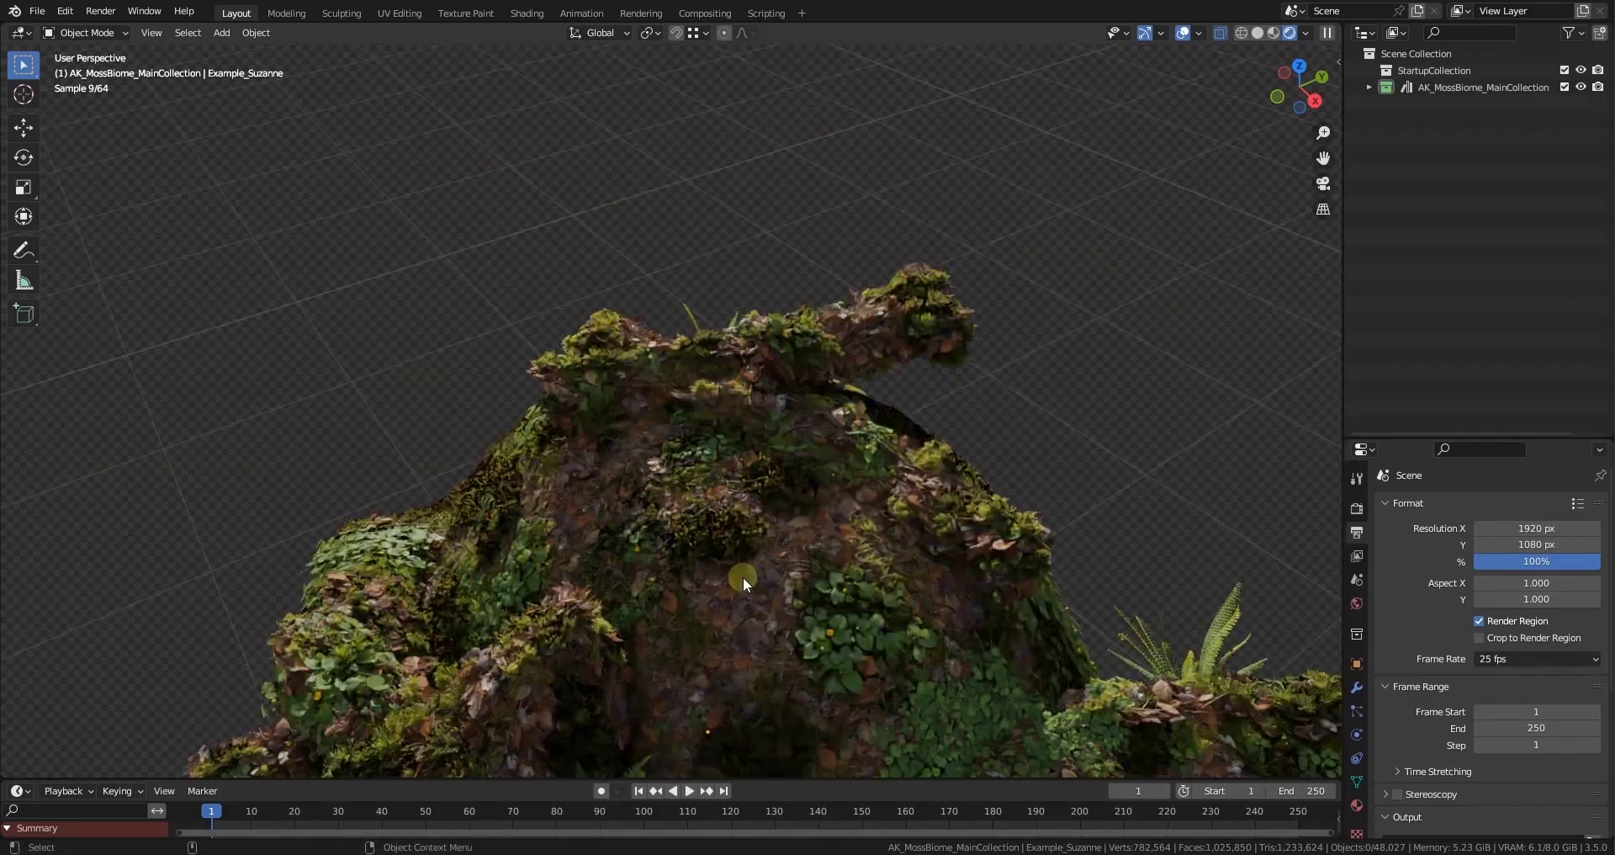
{"action": "scroll", "coordinate": [801, 609], "scroll_direction": "up", "scroll_amount": 2}
{"action": "middle_click_drag", "start_coordinate": [816, 613], "coordinate": [825, 461]}
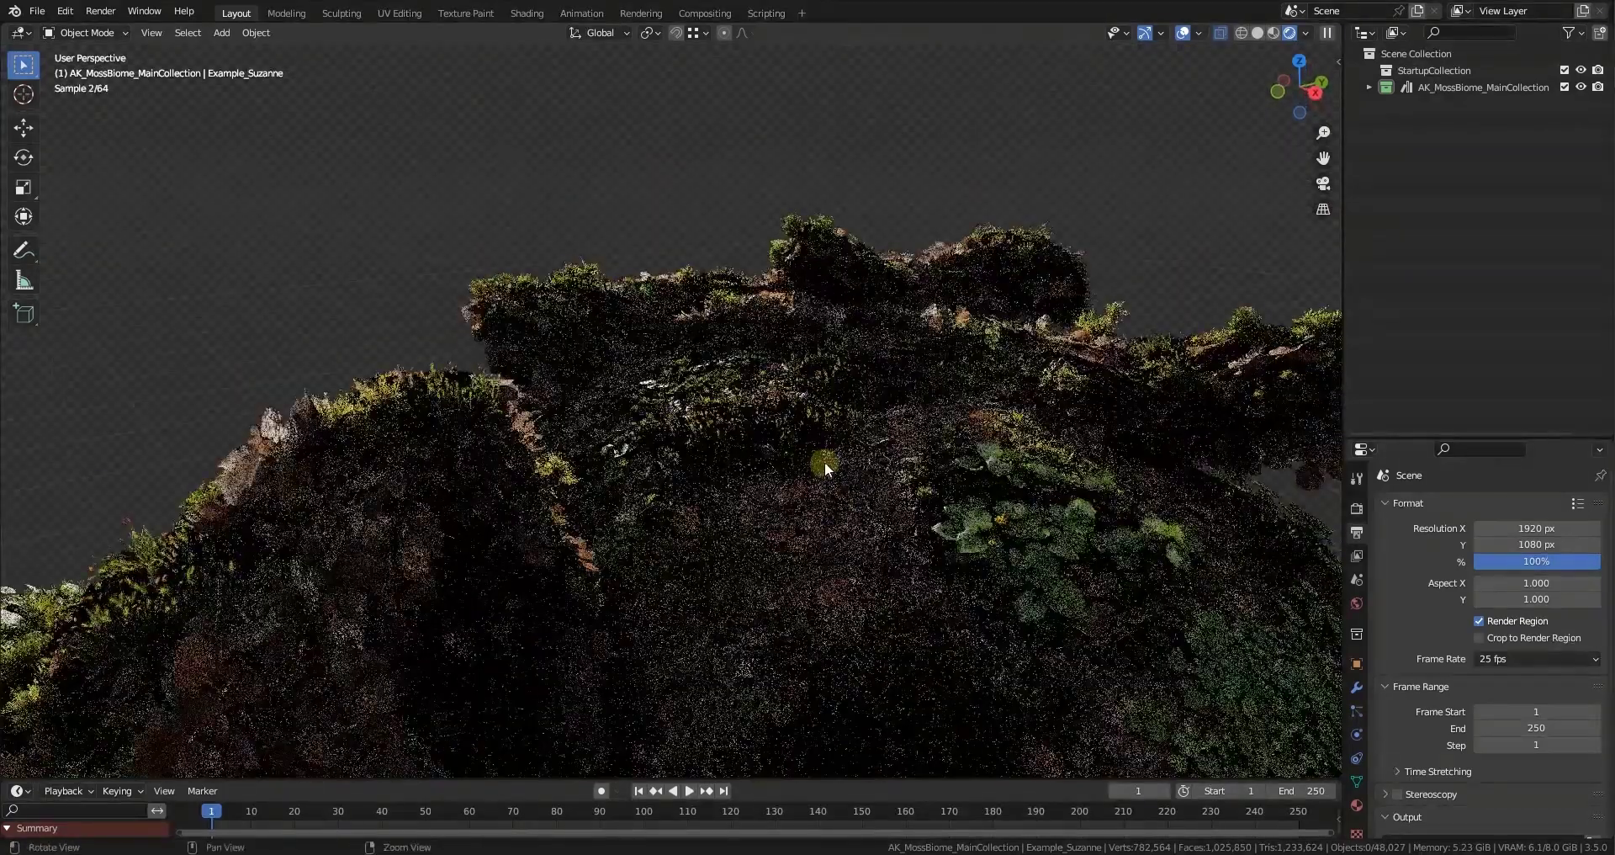
{"action": "scroll", "coordinate": [981, 438], "scroll_direction": "up", "scroll_amount": 2}
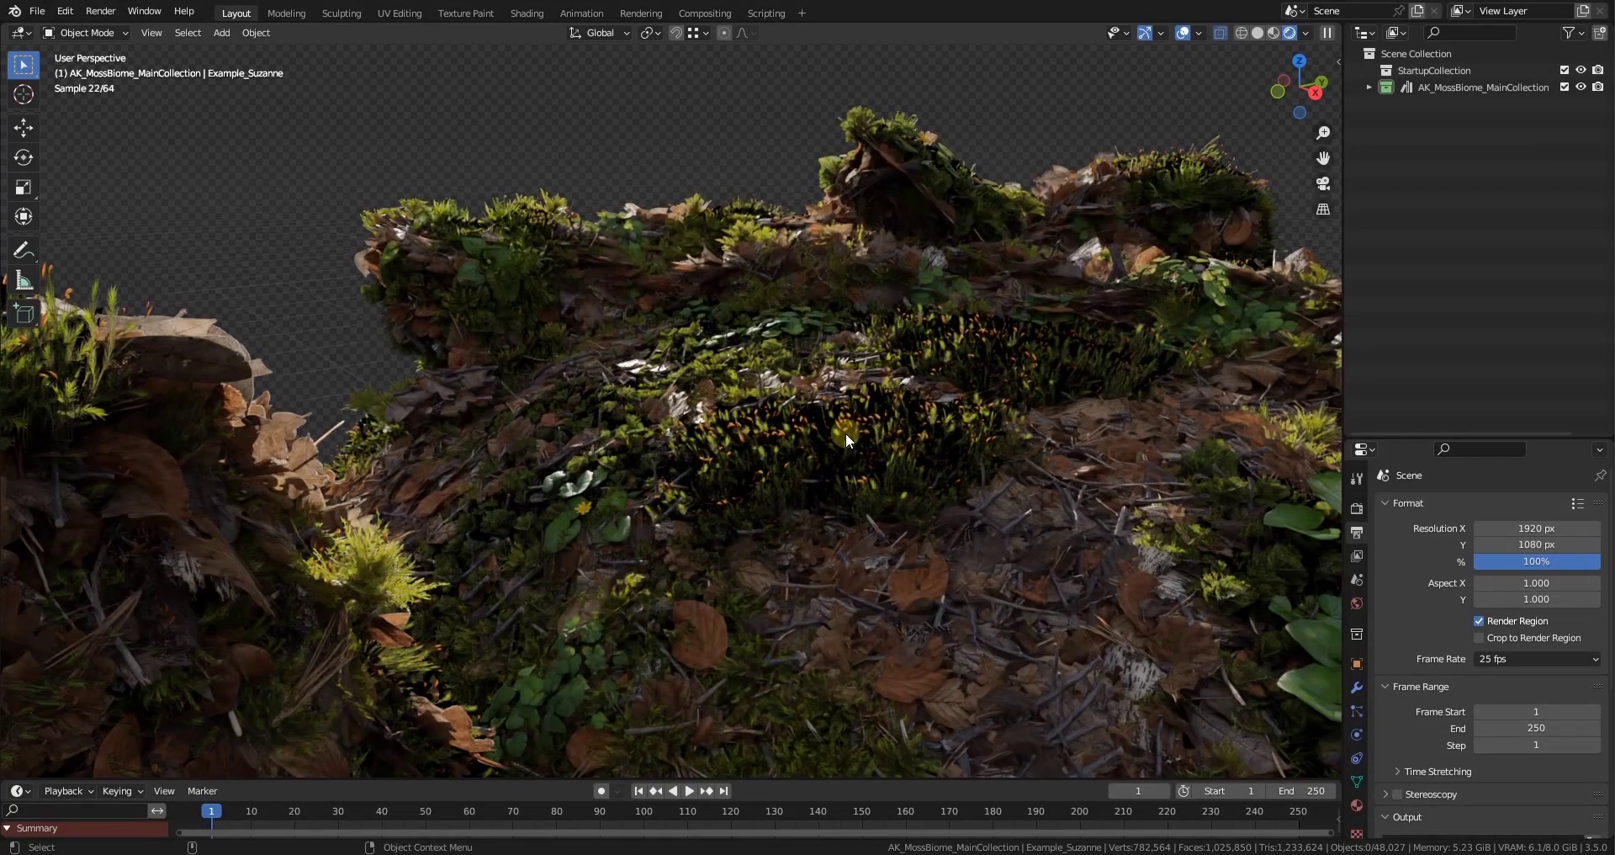
{"action": "key", "text": "z"}
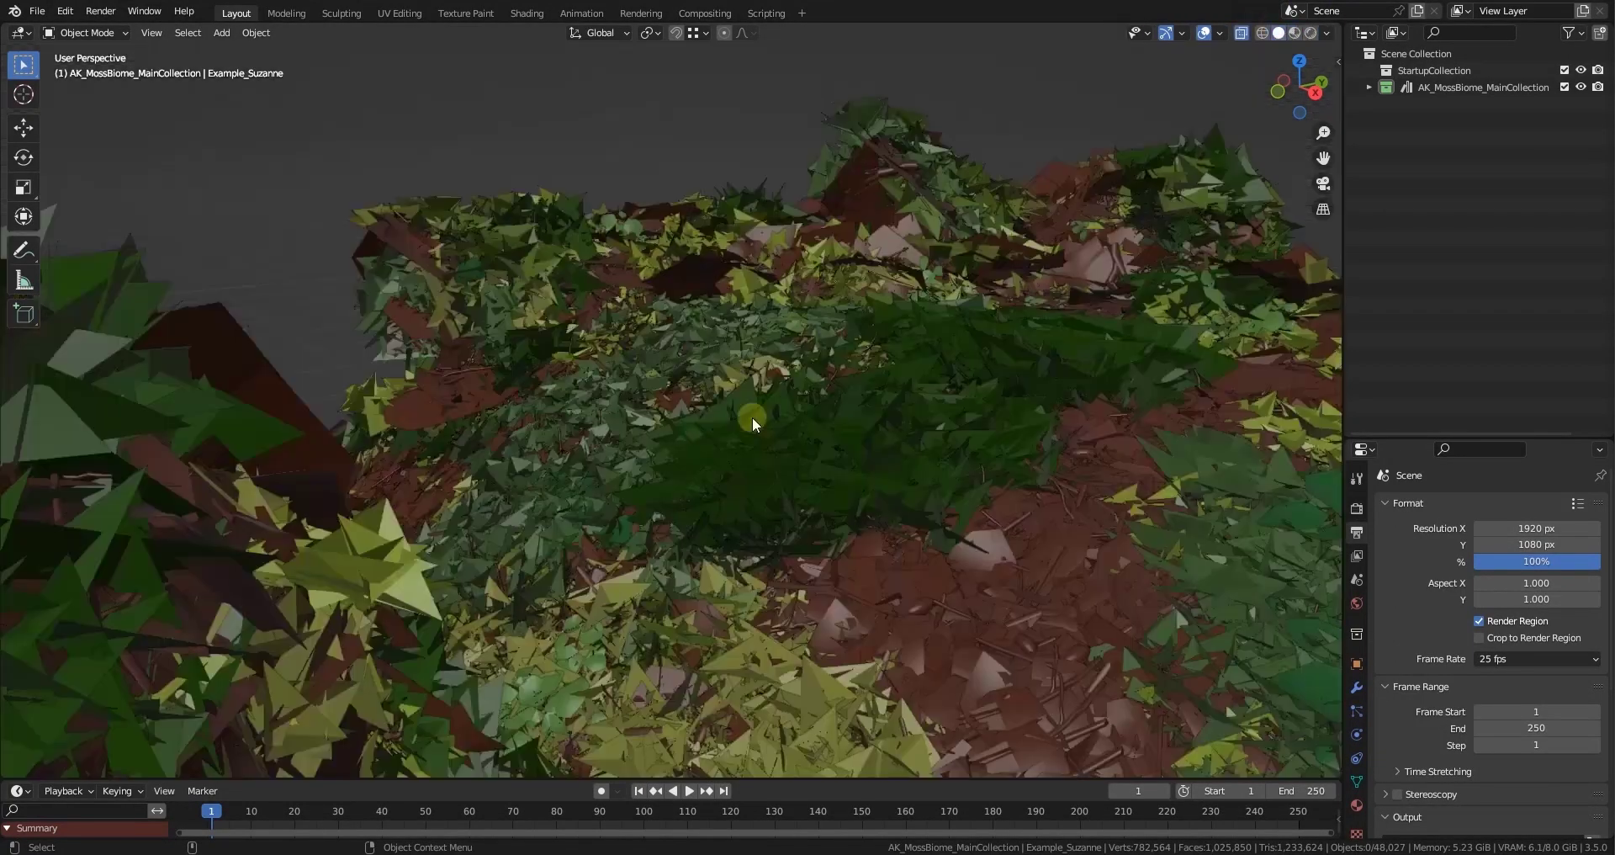
{"action": "left_click", "coordinate": [1310, 33]}
{"action": "left_click", "coordinate": [805, 371]}
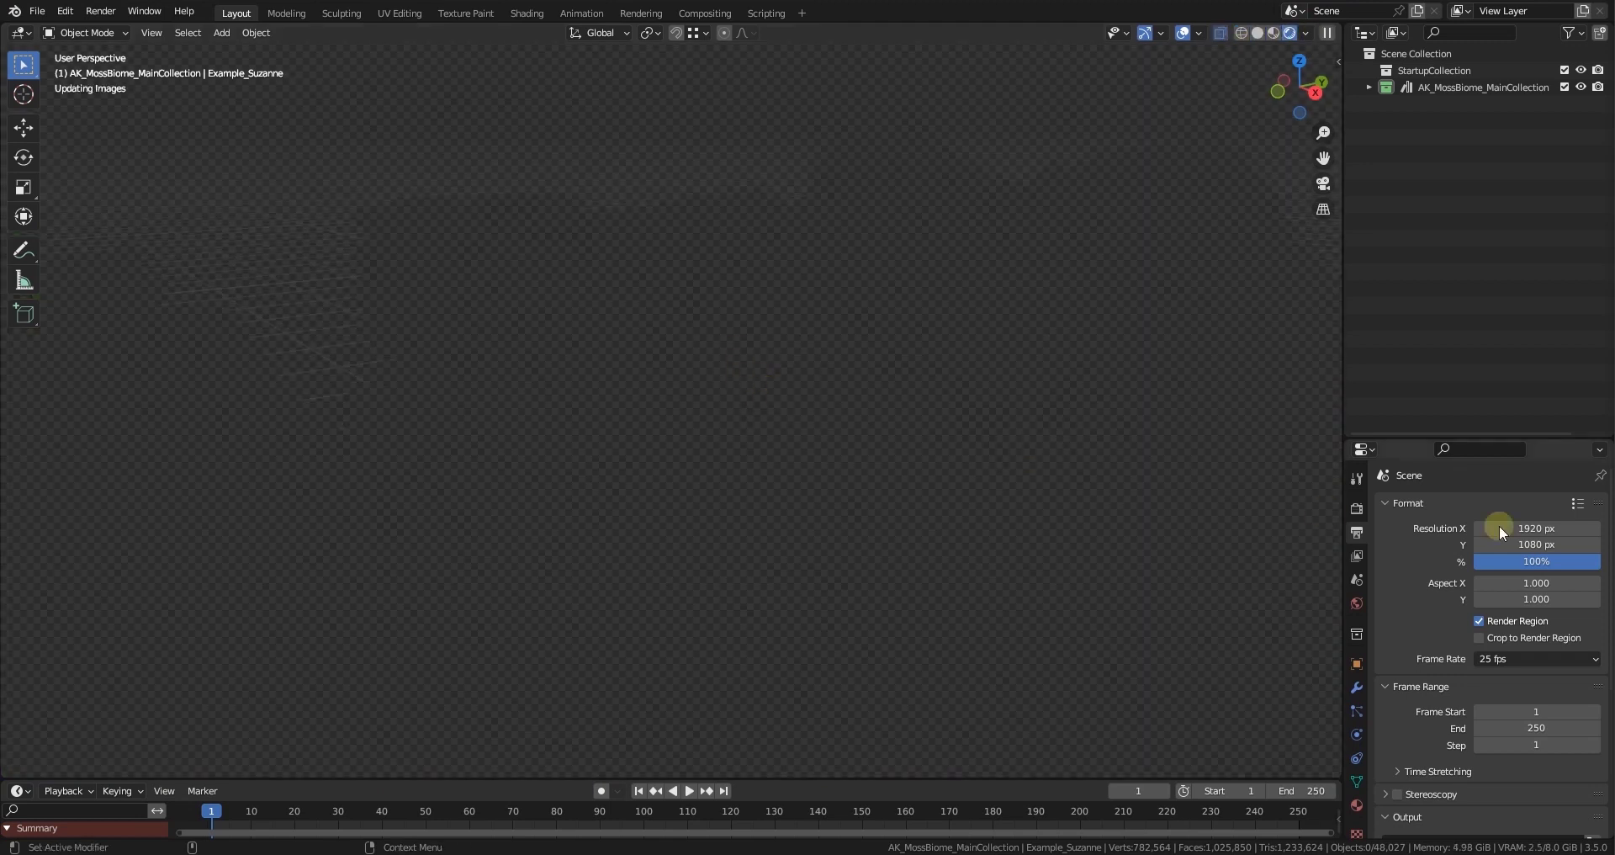
- Set the Transparent max bounces in the Cycles light path settings to 32
{"action": "left_click", "coordinate": [1356, 508]}
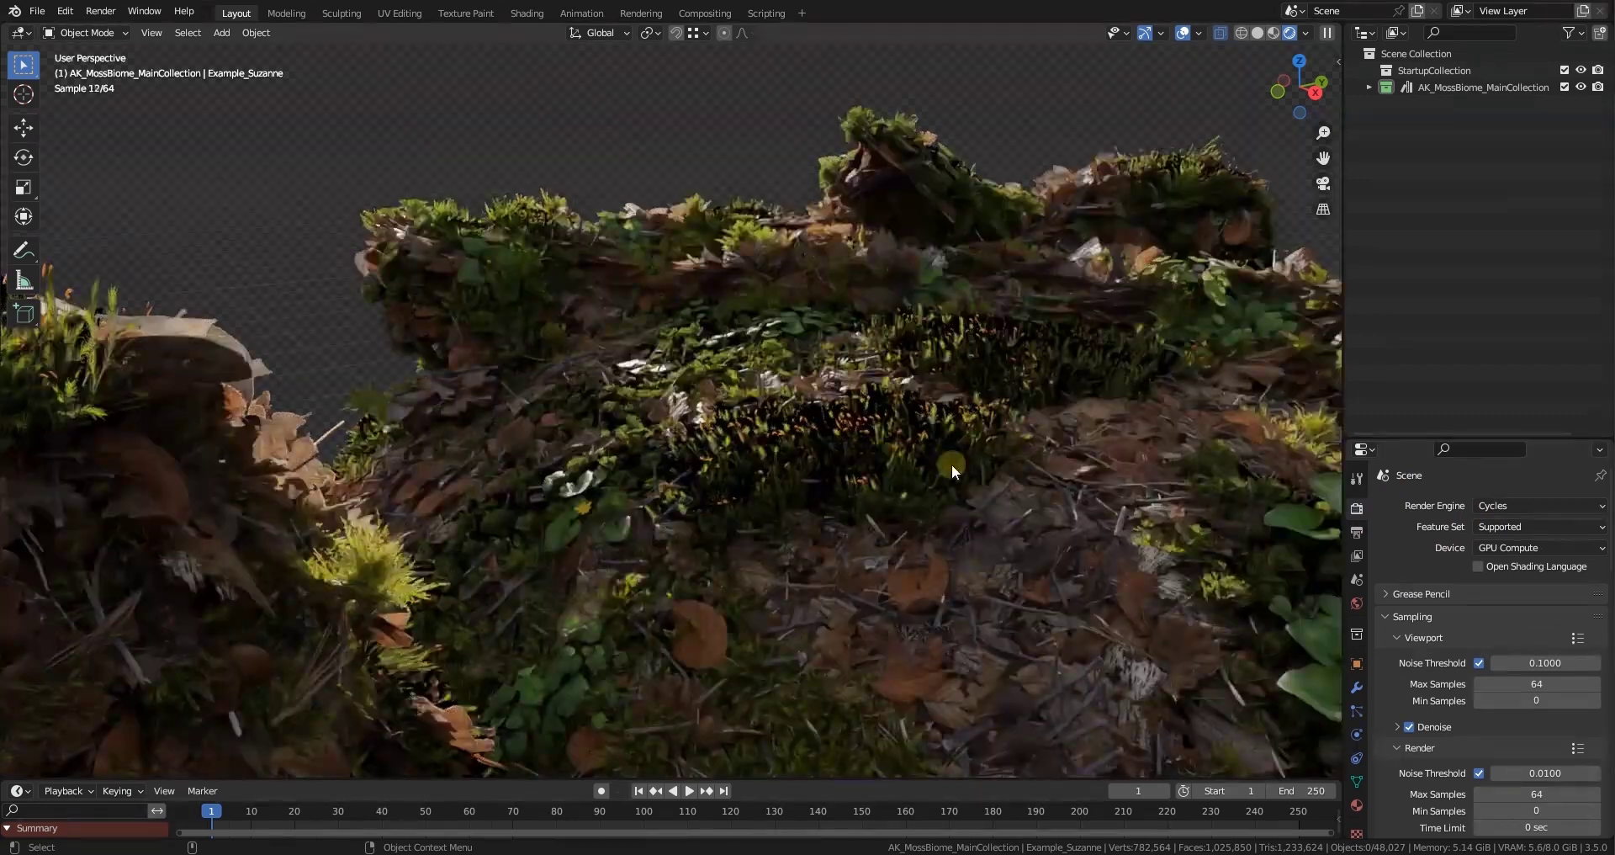
{"action": "scroll", "coordinate": [1446, 589], "scroll_direction": "down", "scroll_amount": 8}
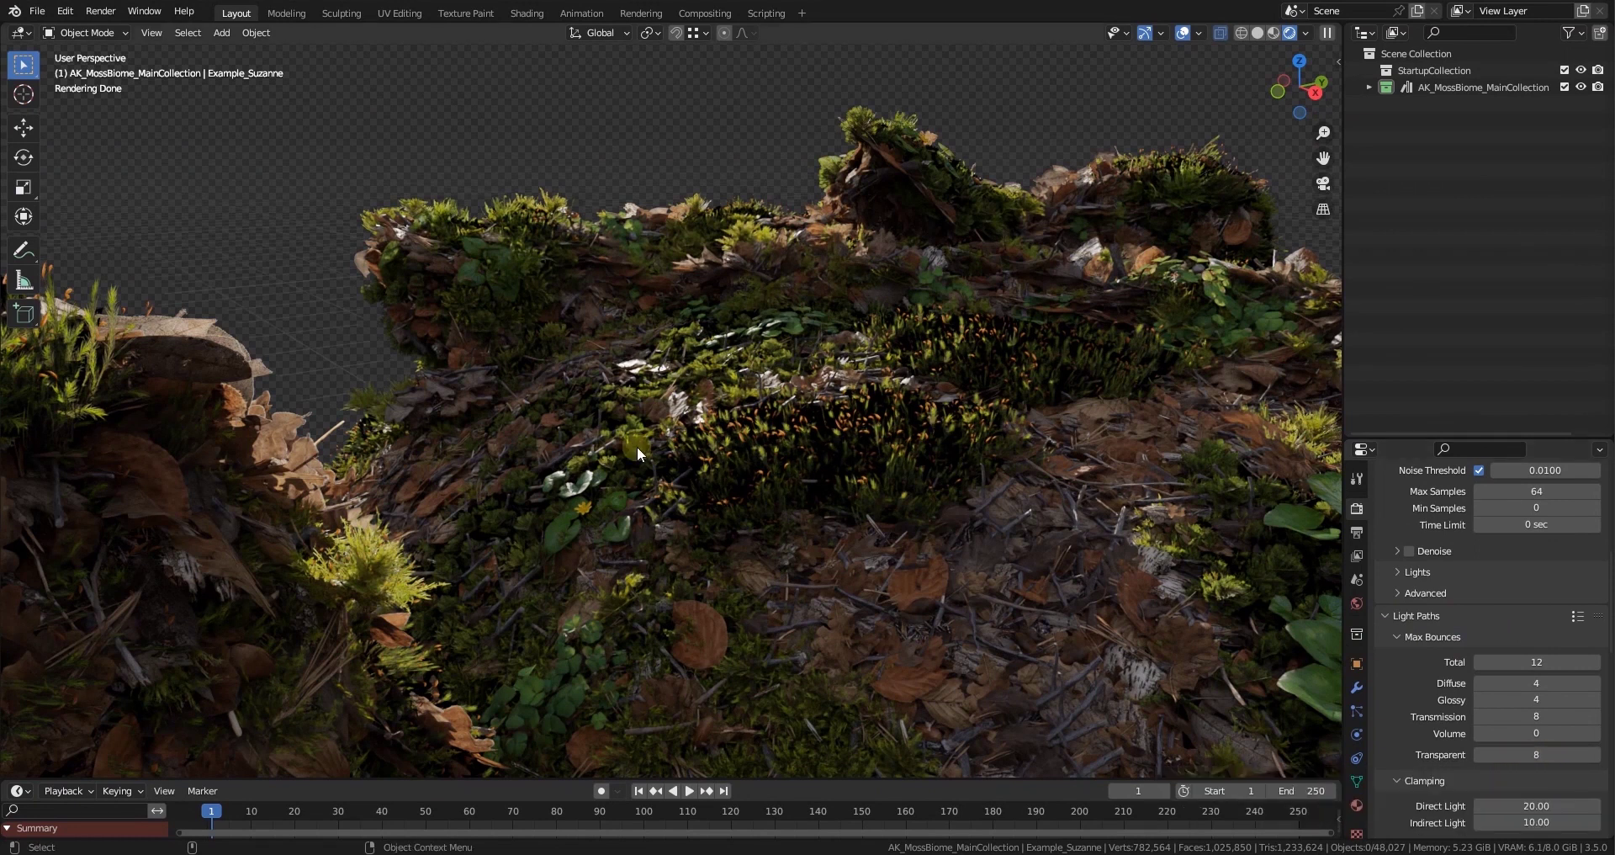
{"action": "left_click", "coordinate": [1596, 750]}
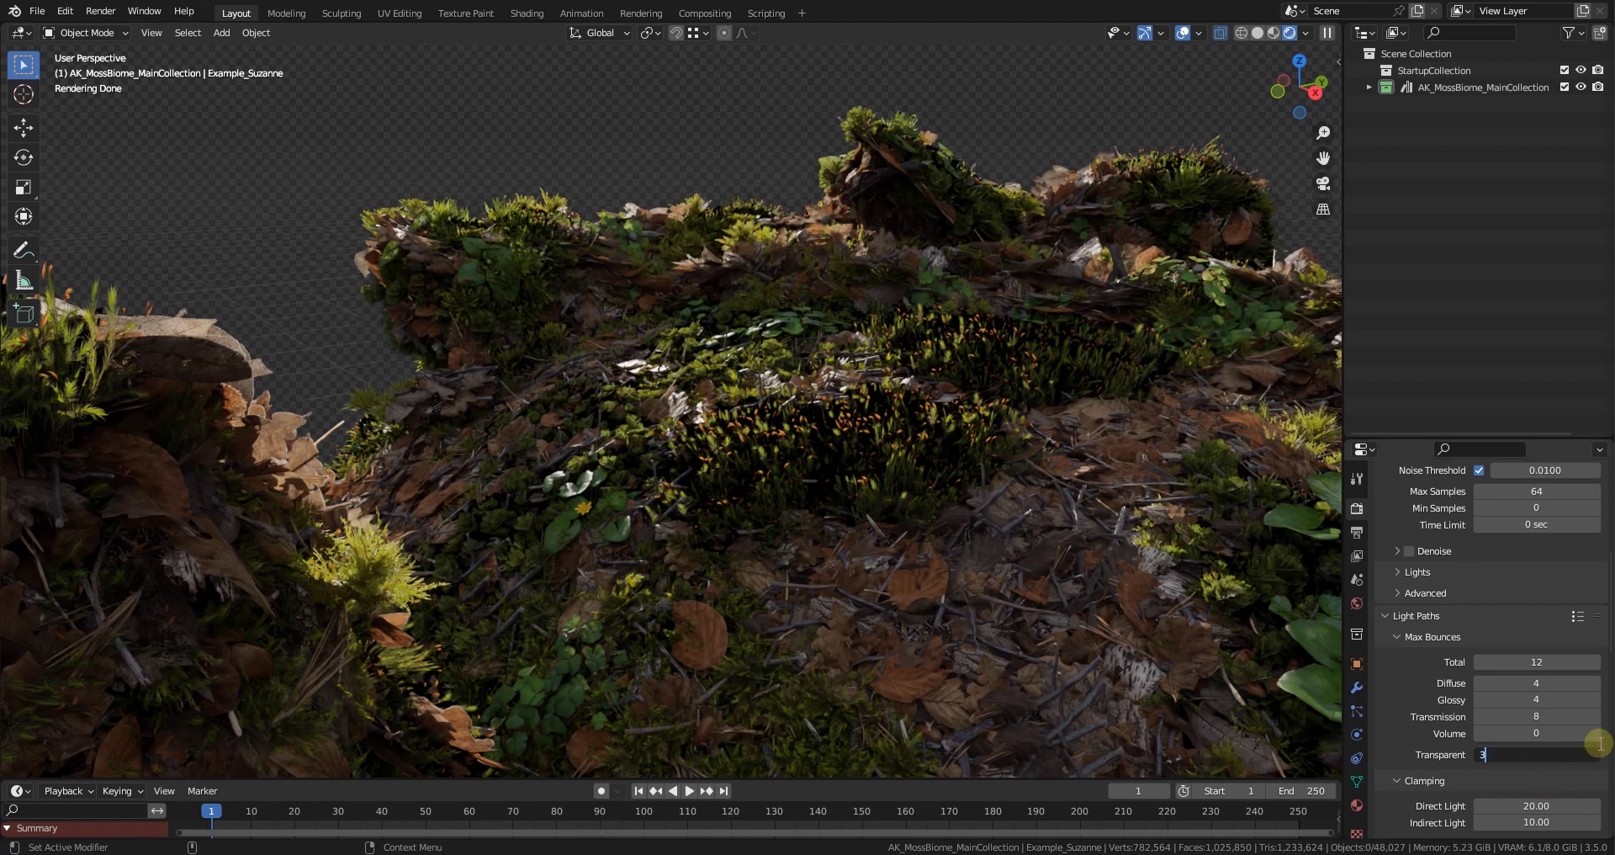
{"action": "key", "text": "Return"}
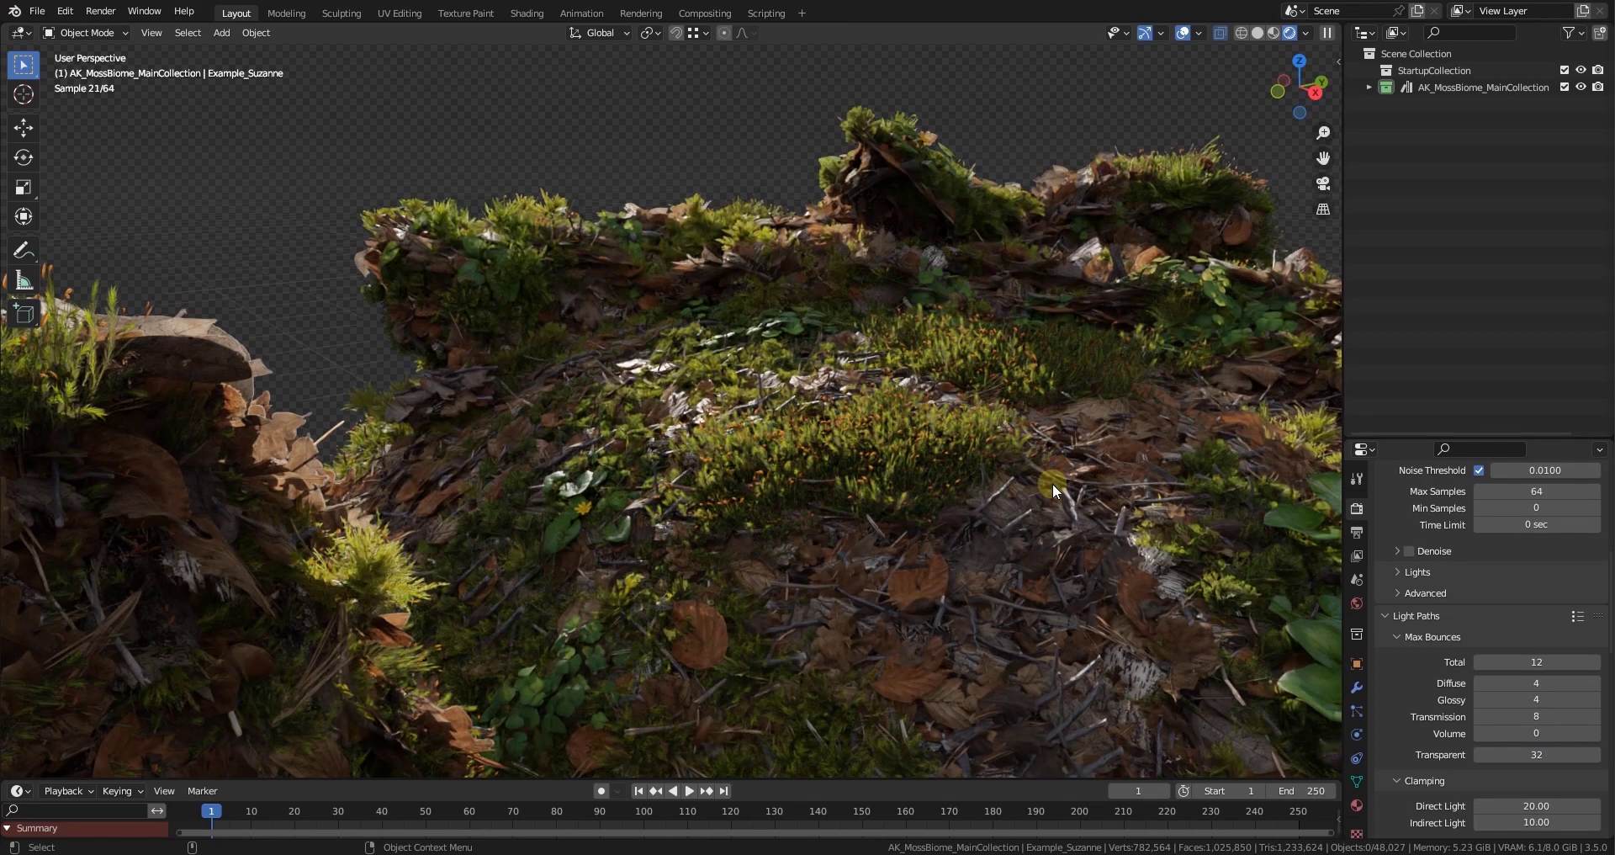
- Highlight the example rock and ground plane in turn, clear the selection, and view the example objects from several angles
{"action": "scroll", "coordinate": [1055, 479], "scroll_direction": "down", "scroll_amount": 4}
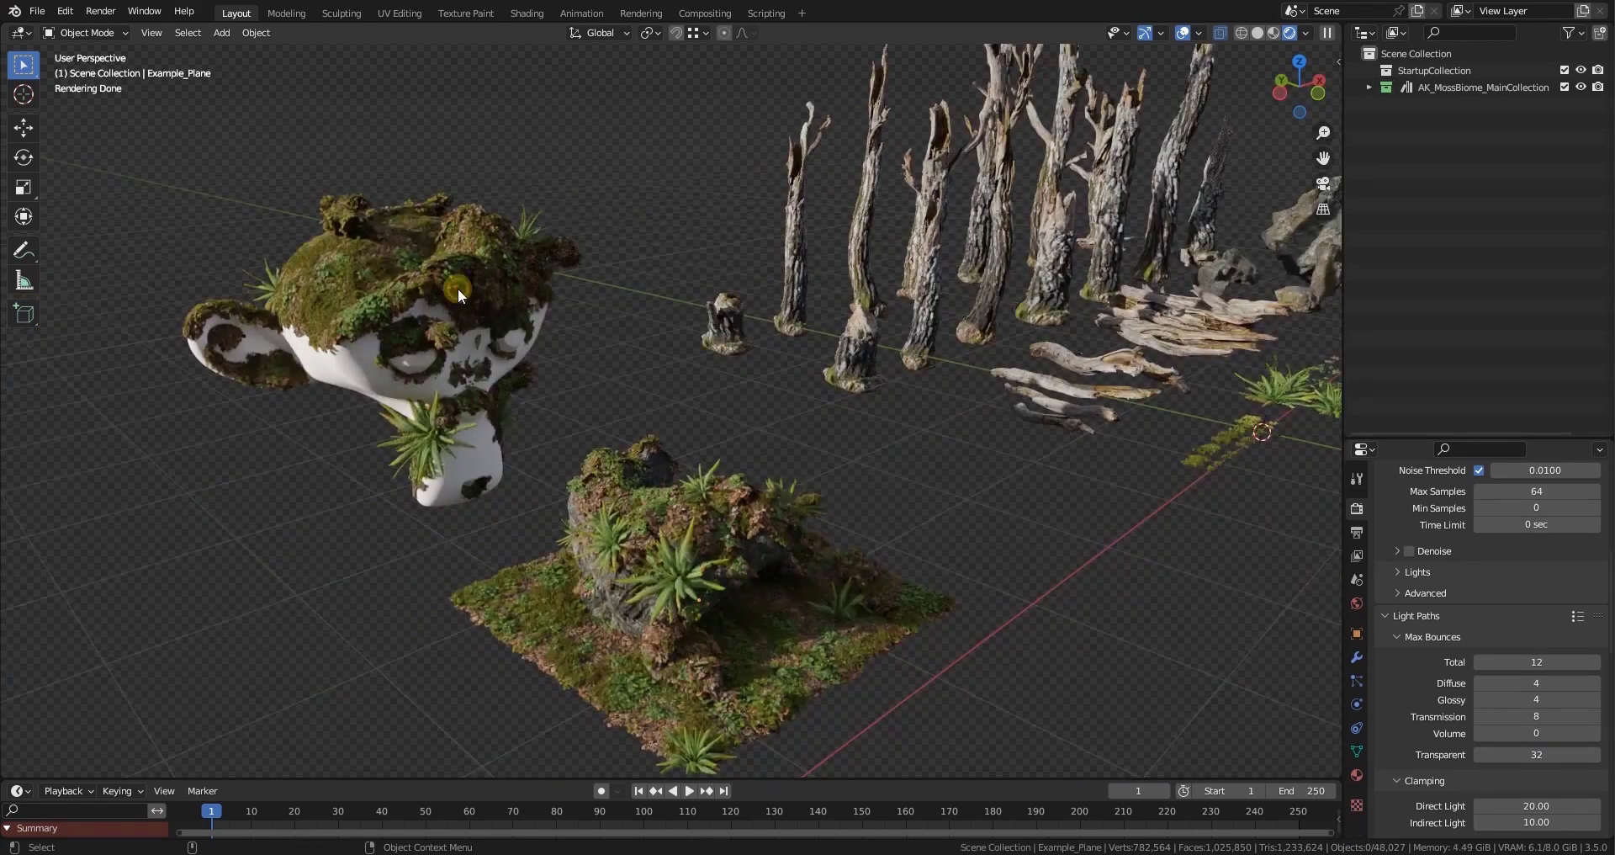
{"action": "left_click", "coordinate": [458, 287]}
{"action": "left_click", "coordinate": [693, 540]}
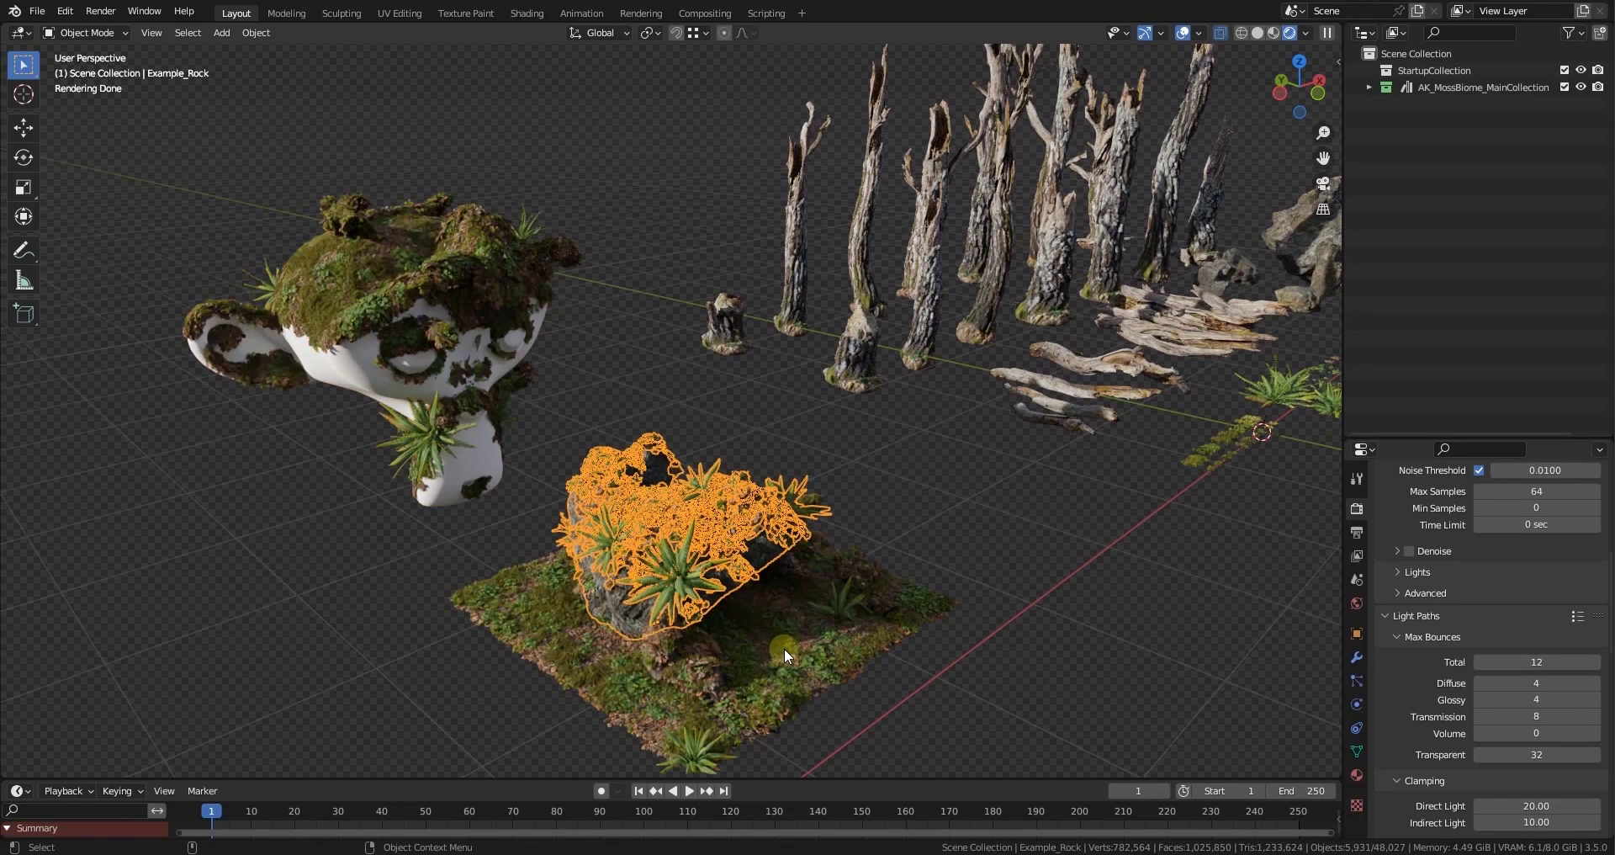
{"action": "left_click", "coordinate": [850, 638]}
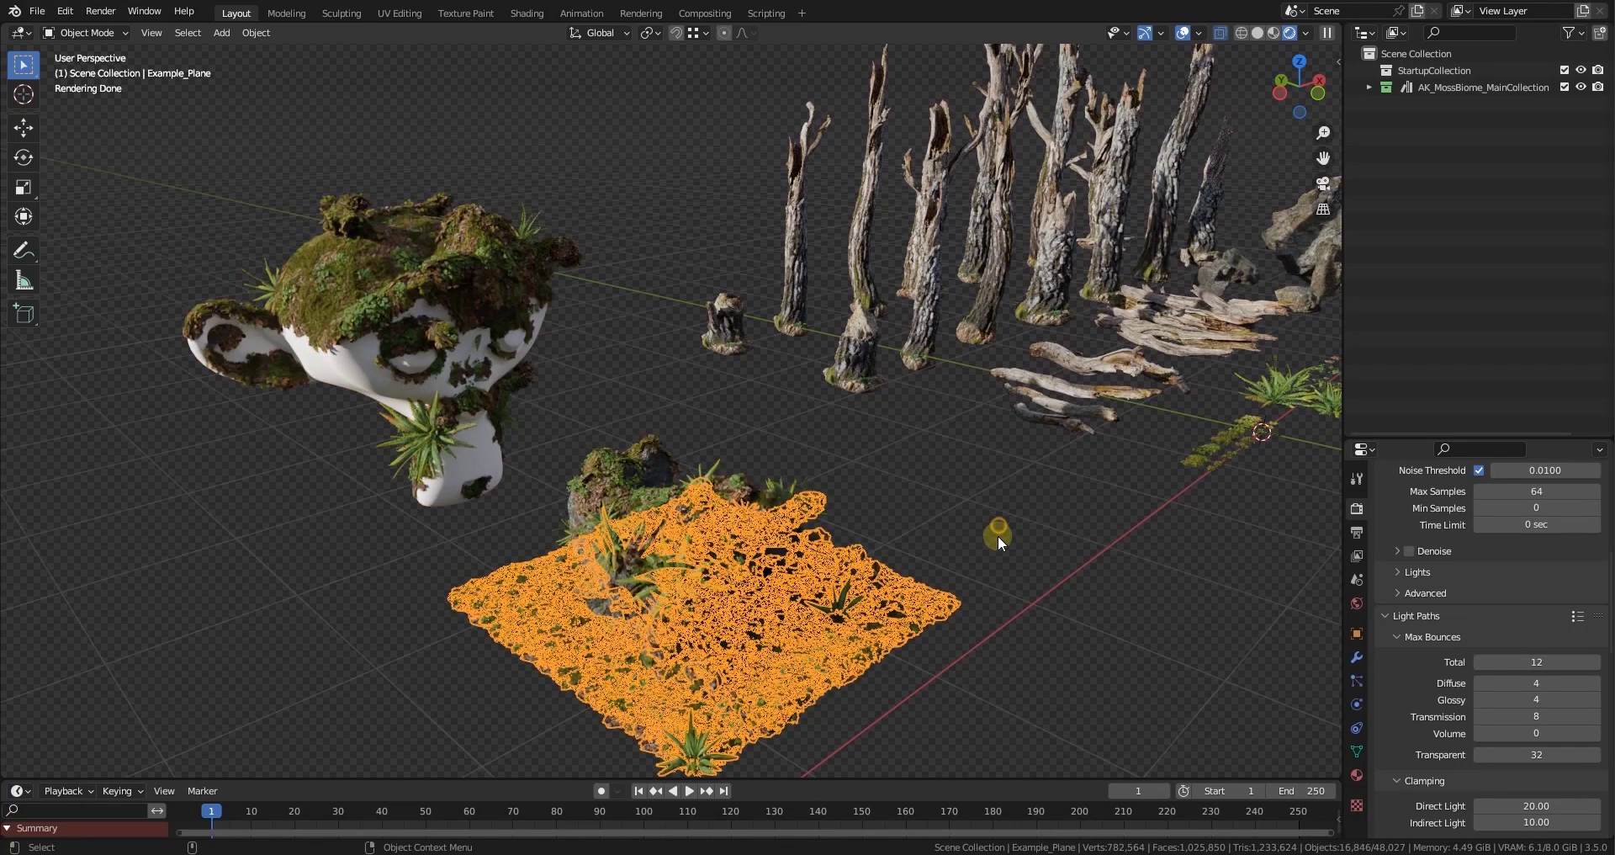
{"action": "left_click", "coordinate": [967, 545]}
{"action": "middle_click_drag", "start_coordinate": [787, 594], "coordinate": [729, 571]}
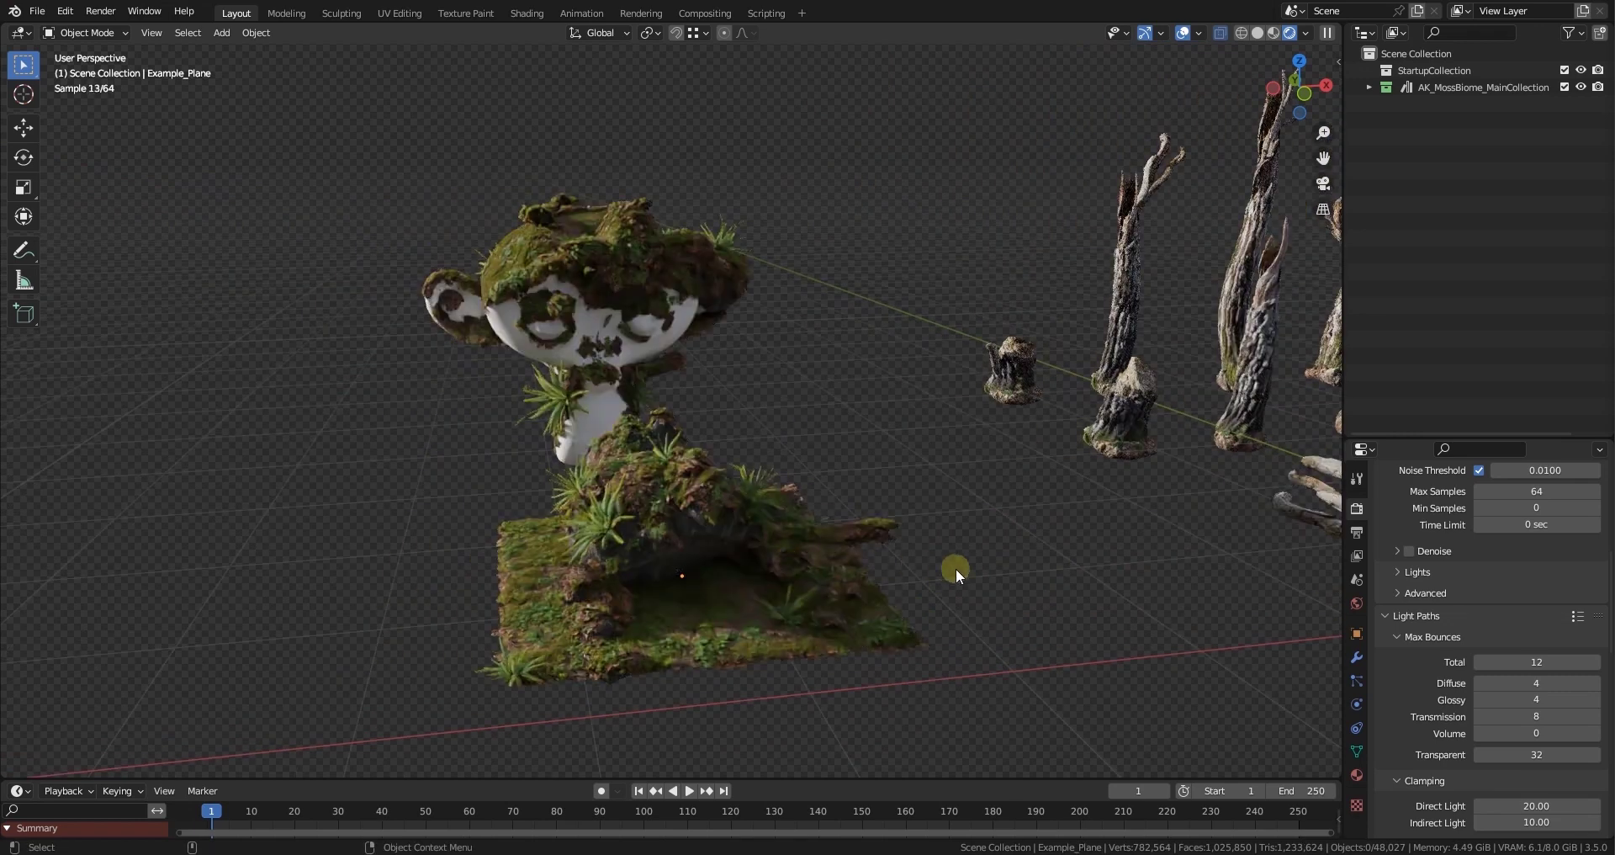
{"action": "middle_click_drag", "start_coordinate": [956, 568], "coordinate": [898, 582]}
{"action": "middle_click_drag", "start_coordinate": [706, 552], "coordinate": [850, 575]}
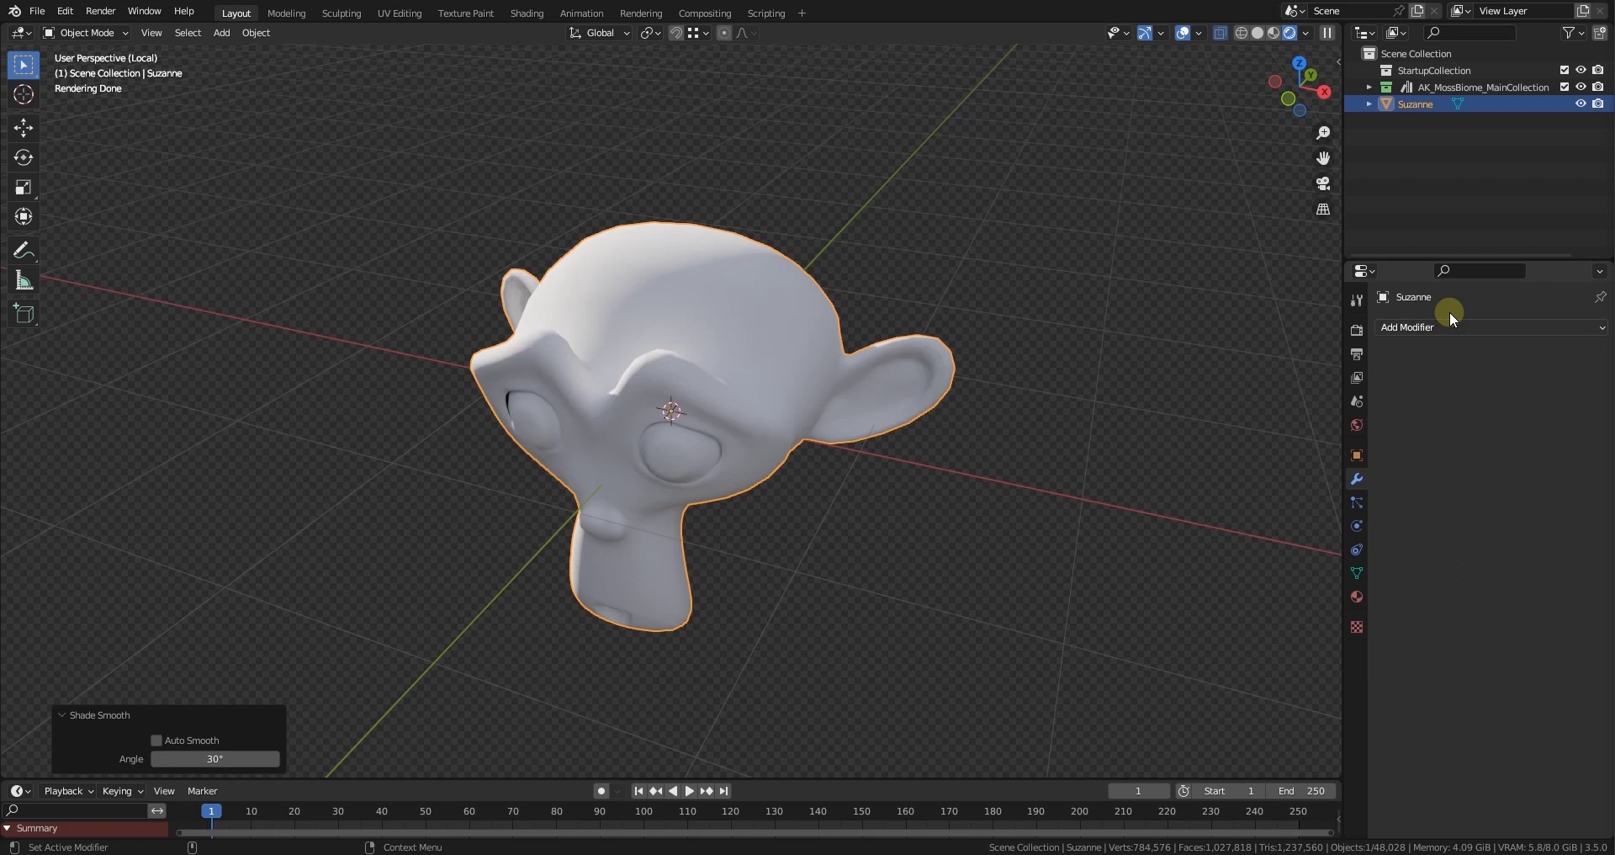
- Add a Geometry Nodes modifier to Suzanne using the AK_Moss_Biome_GeoNodes node group, and deselect the object
{"action": "left_click", "coordinate": [1446, 327]}
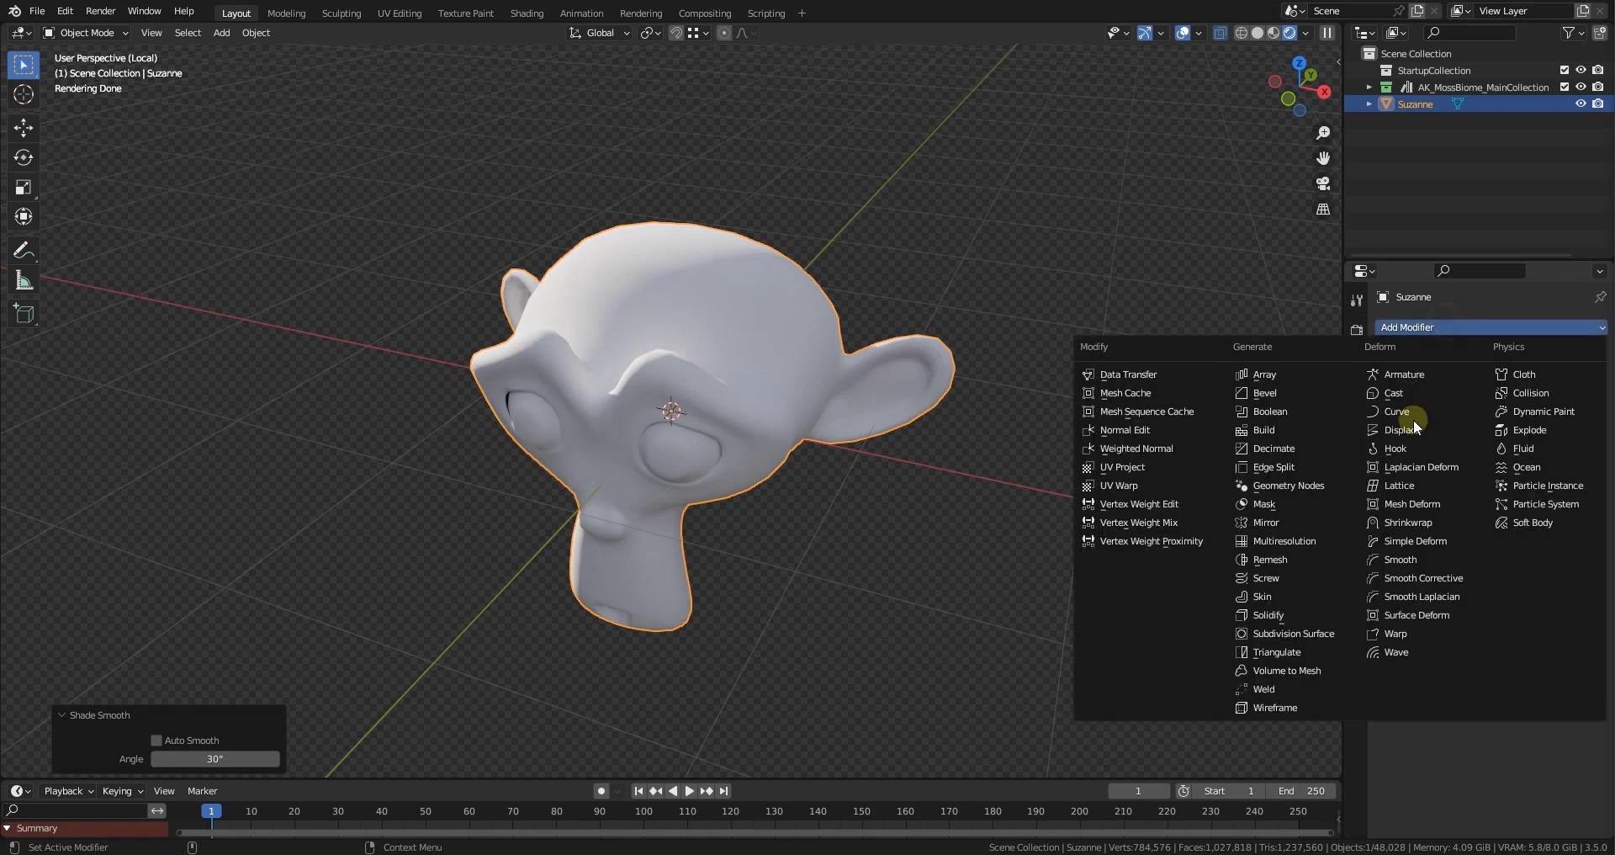
{"action": "left_click", "coordinate": [1303, 491]}
{"action": "left_click", "coordinate": [1395, 379]}
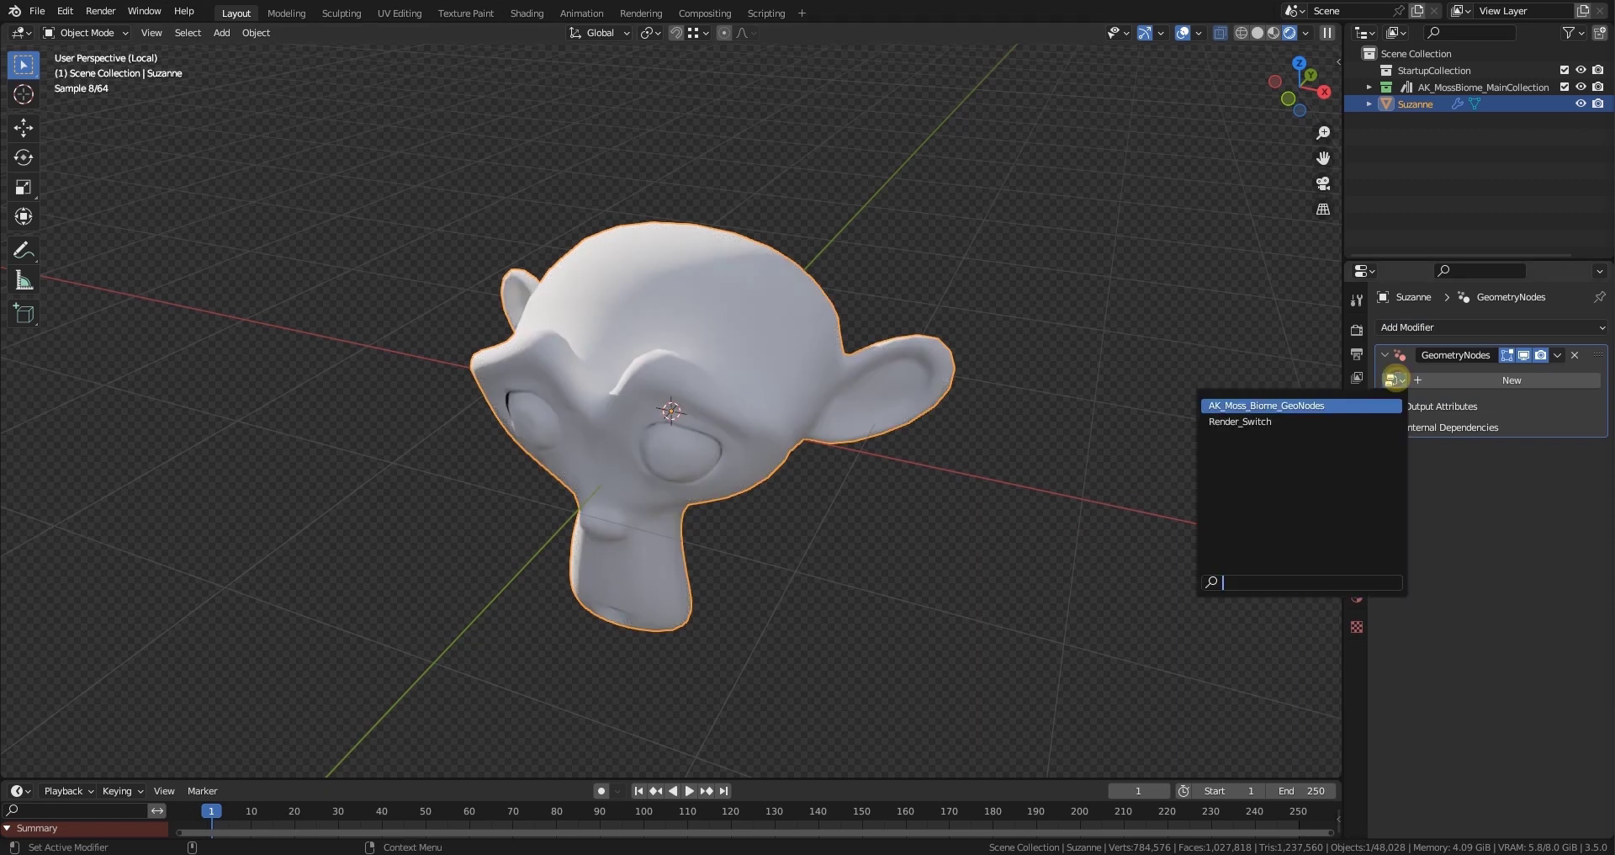
{"action": "left_click", "coordinate": [1283, 409]}
{"action": "left_click", "coordinate": [982, 507]}
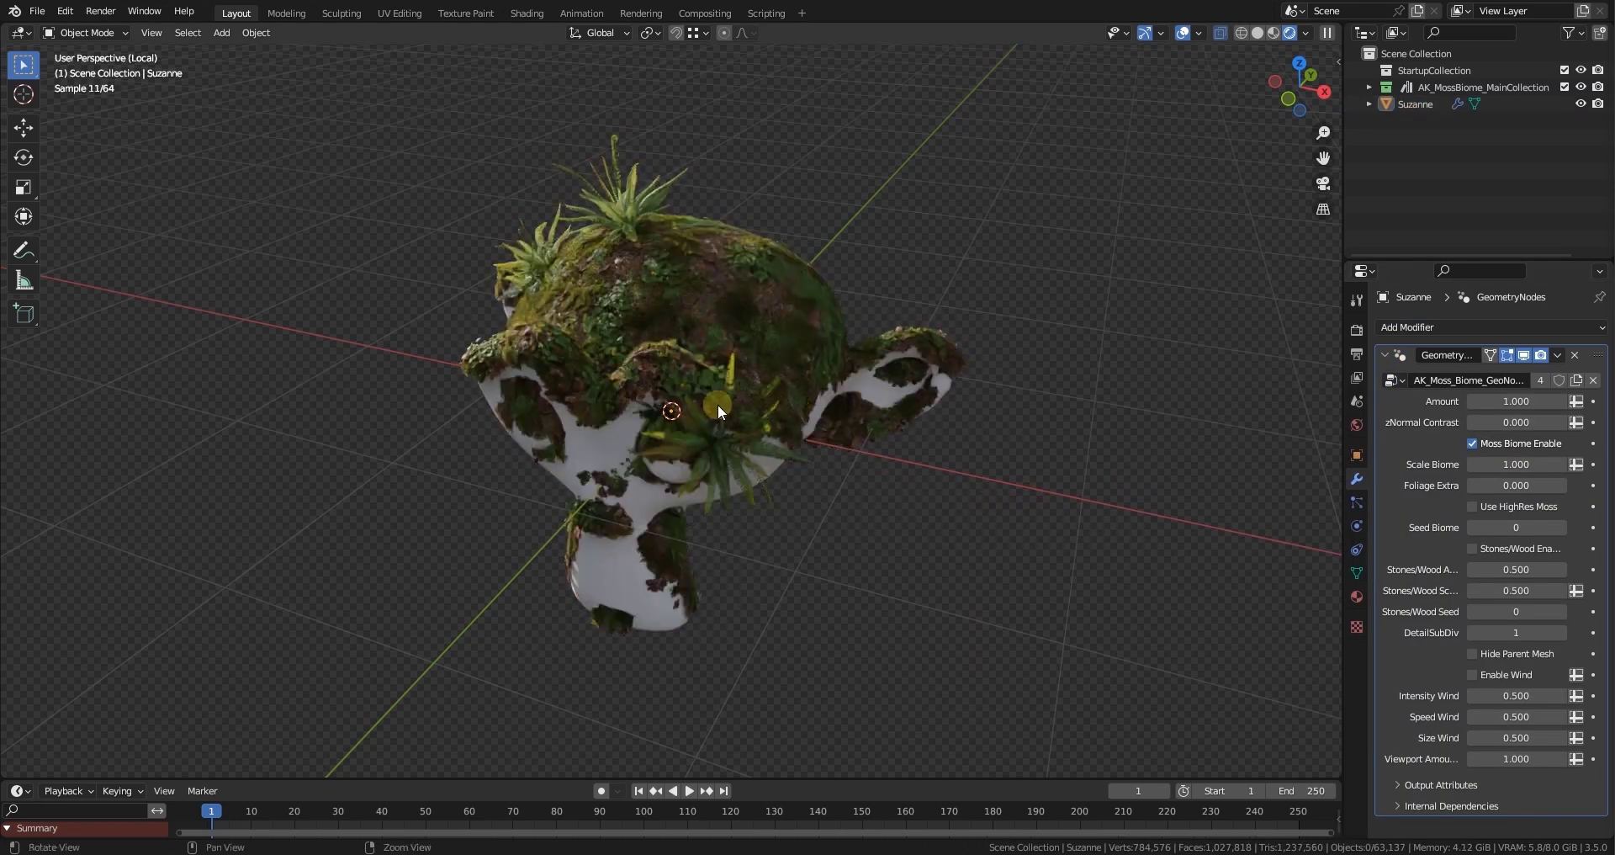
- Inspect the moss on Suzanne and try out the Amount and zNormal Contrast values, returning them to 1.000 and 0.000
{"action": "middle_click_drag", "start_coordinate": [719, 404], "coordinate": [855, 434]}
{"action": "scroll", "coordinate": [850, 446], "scroll_direction": "up", "scroll_amount": 5}
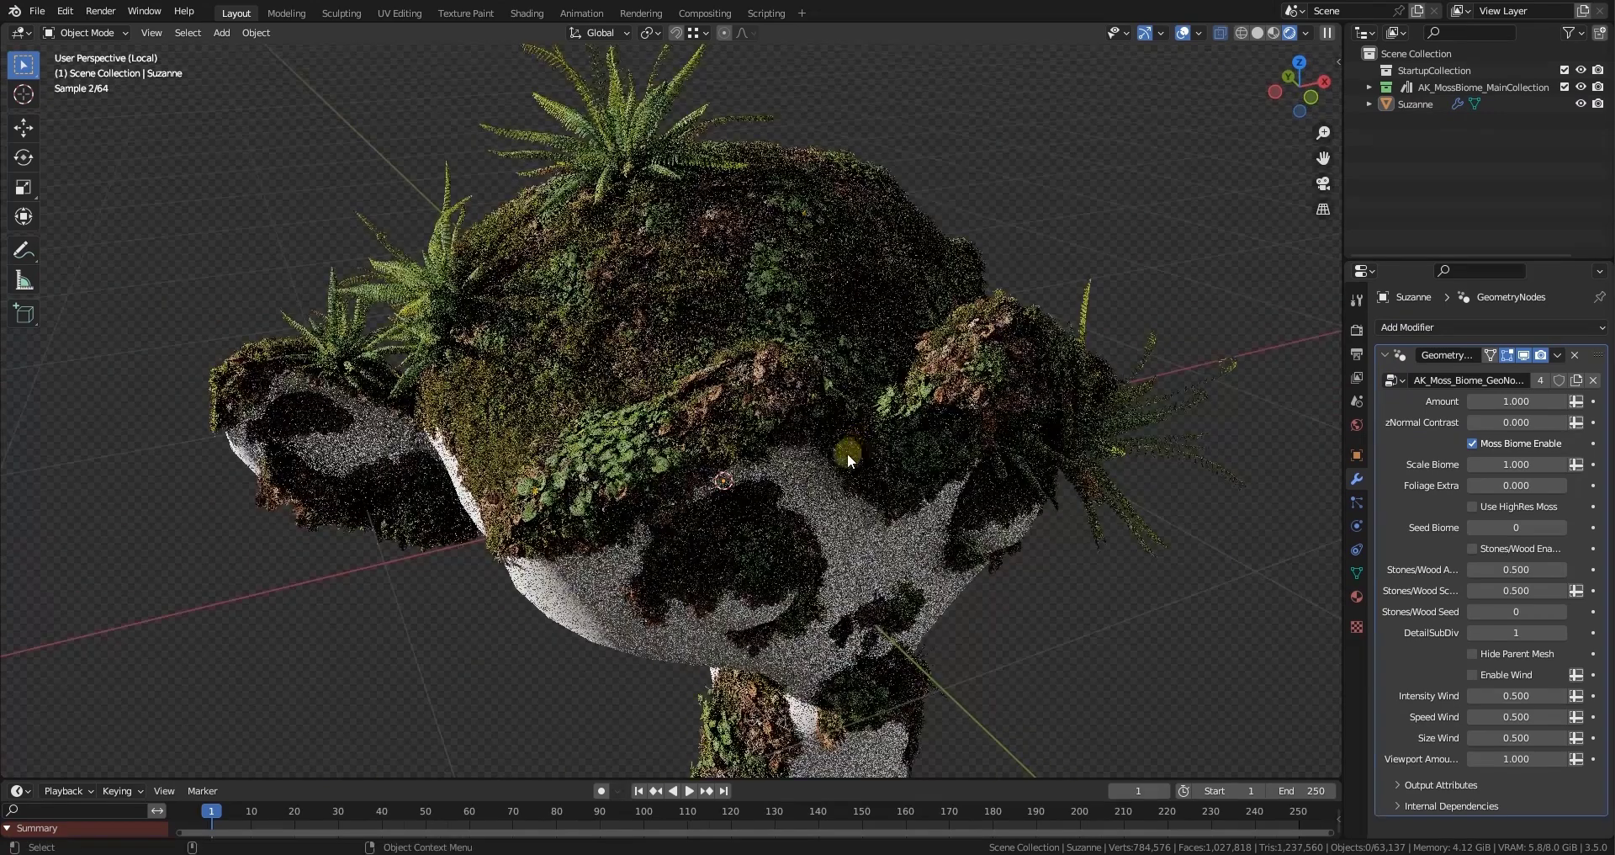
{"action": "scroll", "coordinate": [848, 456], "scroll_direction": "down", "scroll_amount": 4}
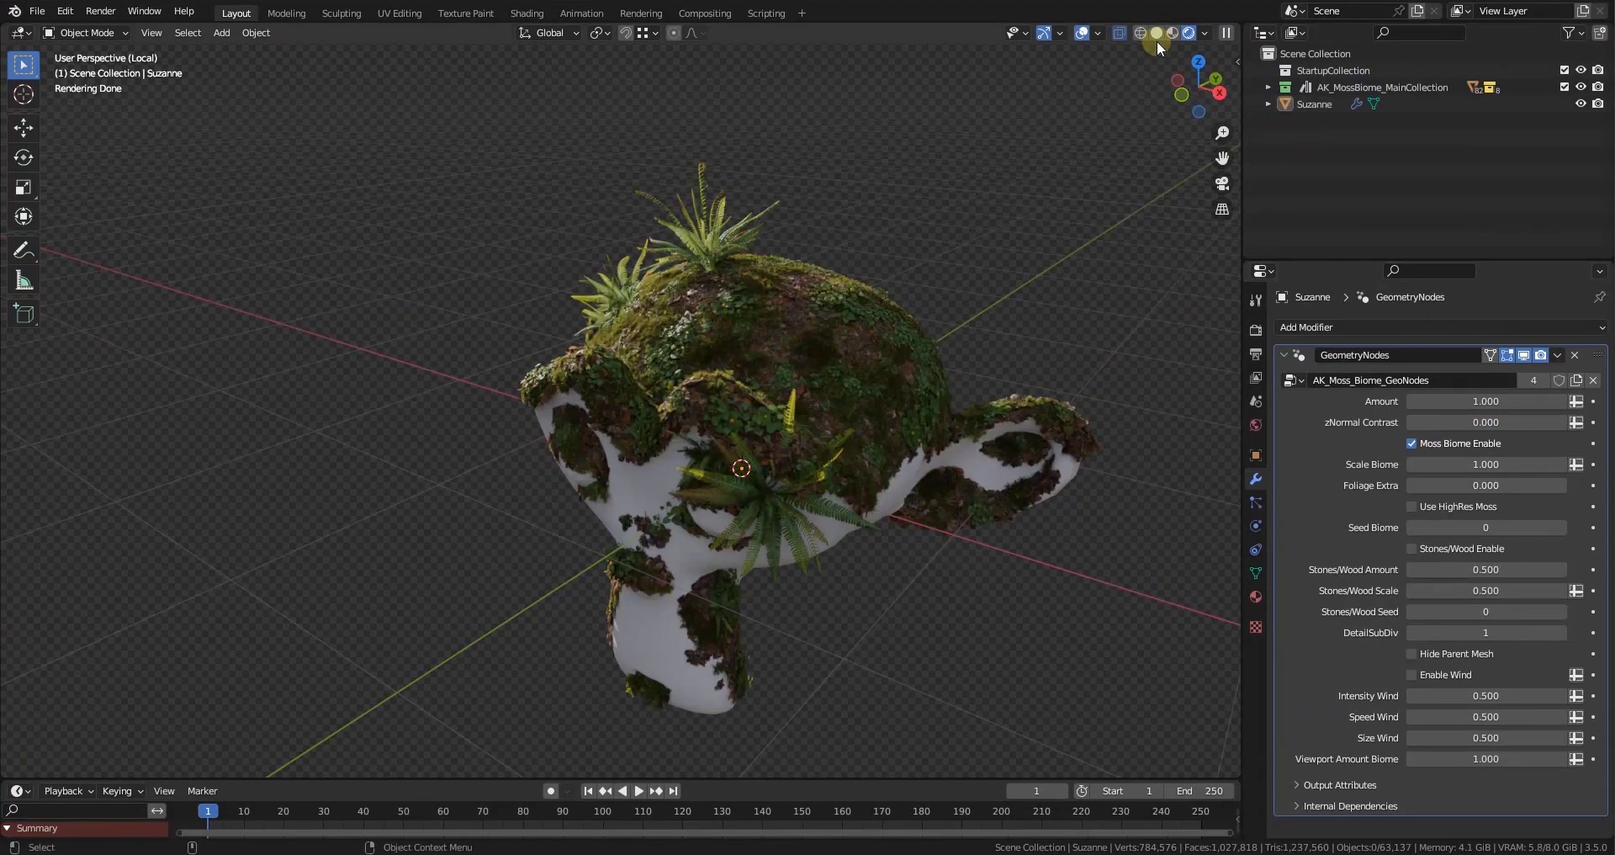
{"action": "mouse_move", "coordinate": [1486, 400]}
{"action": "left_mouse_down"}
{"action": "mouse_move", "coordinate": [1069, 400]}
{"action": "mouse_move", "coordinate": [1486, 401]}
{"action": "left_mouse_up"}
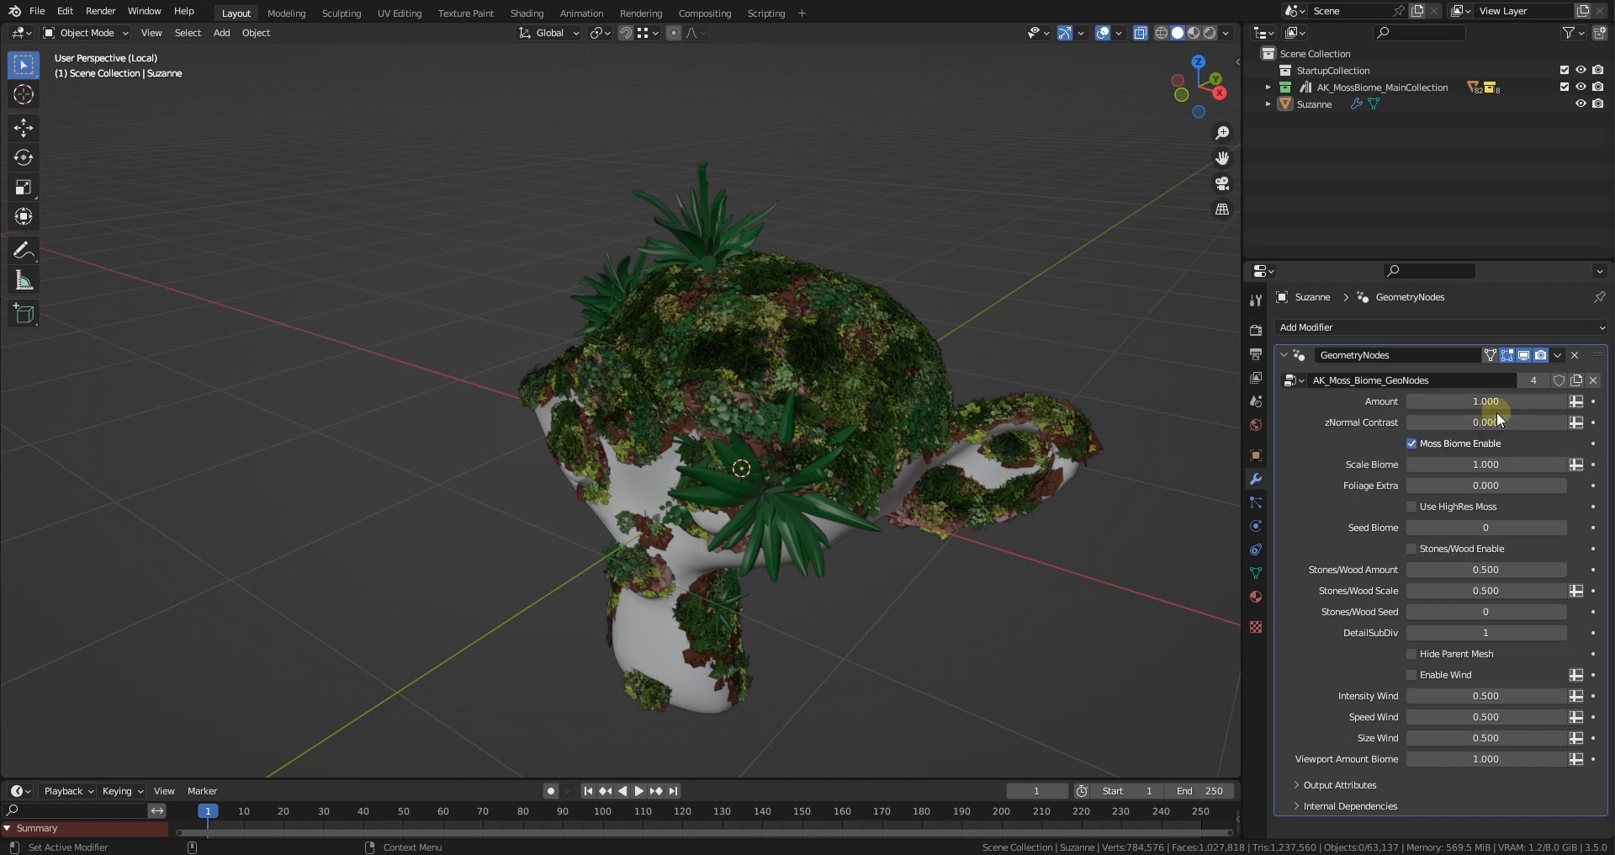
{"action": "mouse_move", "coordinate": [1470, 421]}
{"action": "left_mouse_down"}
{"action": "mouse_move", "coordinate": [1579, 422]}
{"action": "mouse_move", "coordinate": [1460, 421]}
{"action": "left_mouse_up"}
- Toggle Moss Biome Enable off and on repeatedly to compare Suzanne with and without moss, ending with it enabled
{"action": "left_click", "coordinate": [1461, 441]}
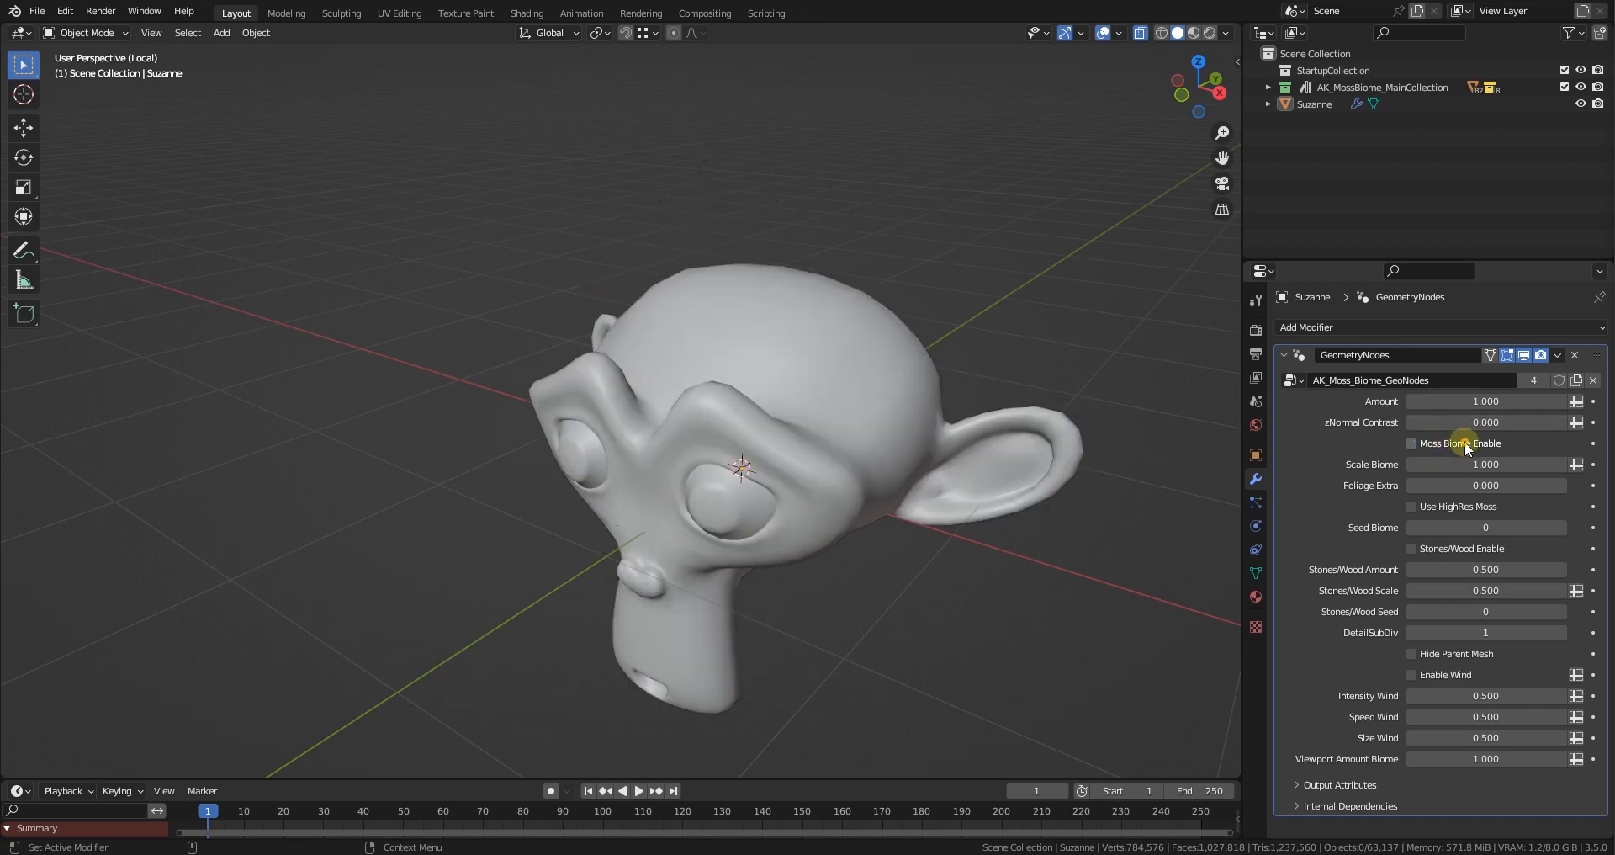
{"action": "left_click", "coordinate": [1461, 440]}
{"action": "left_click", "coordinate": [1461, 441]}
{"action": "left_click", "coordinate": [1462, 444]}
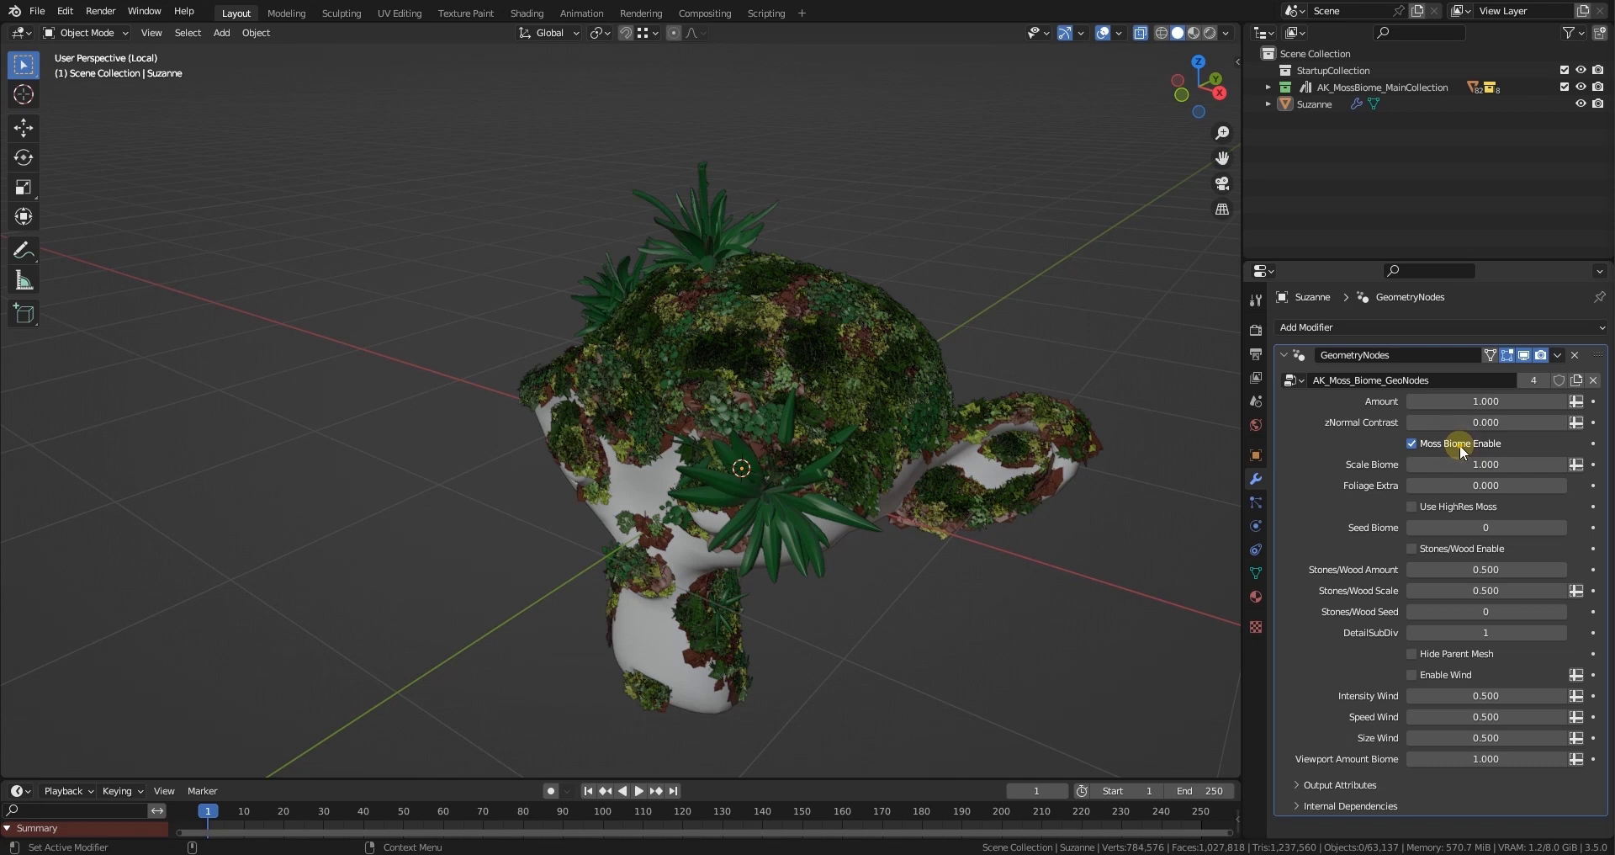
{"action": "left_click", "coordinate": [1461, 444]}
{"action": "left_click", "coordinate": [1461, 443]}
{"action": "left_click", "coordinate": [1461, 446]}
{"action": "left_click", "coordinate": [1461, 446]}
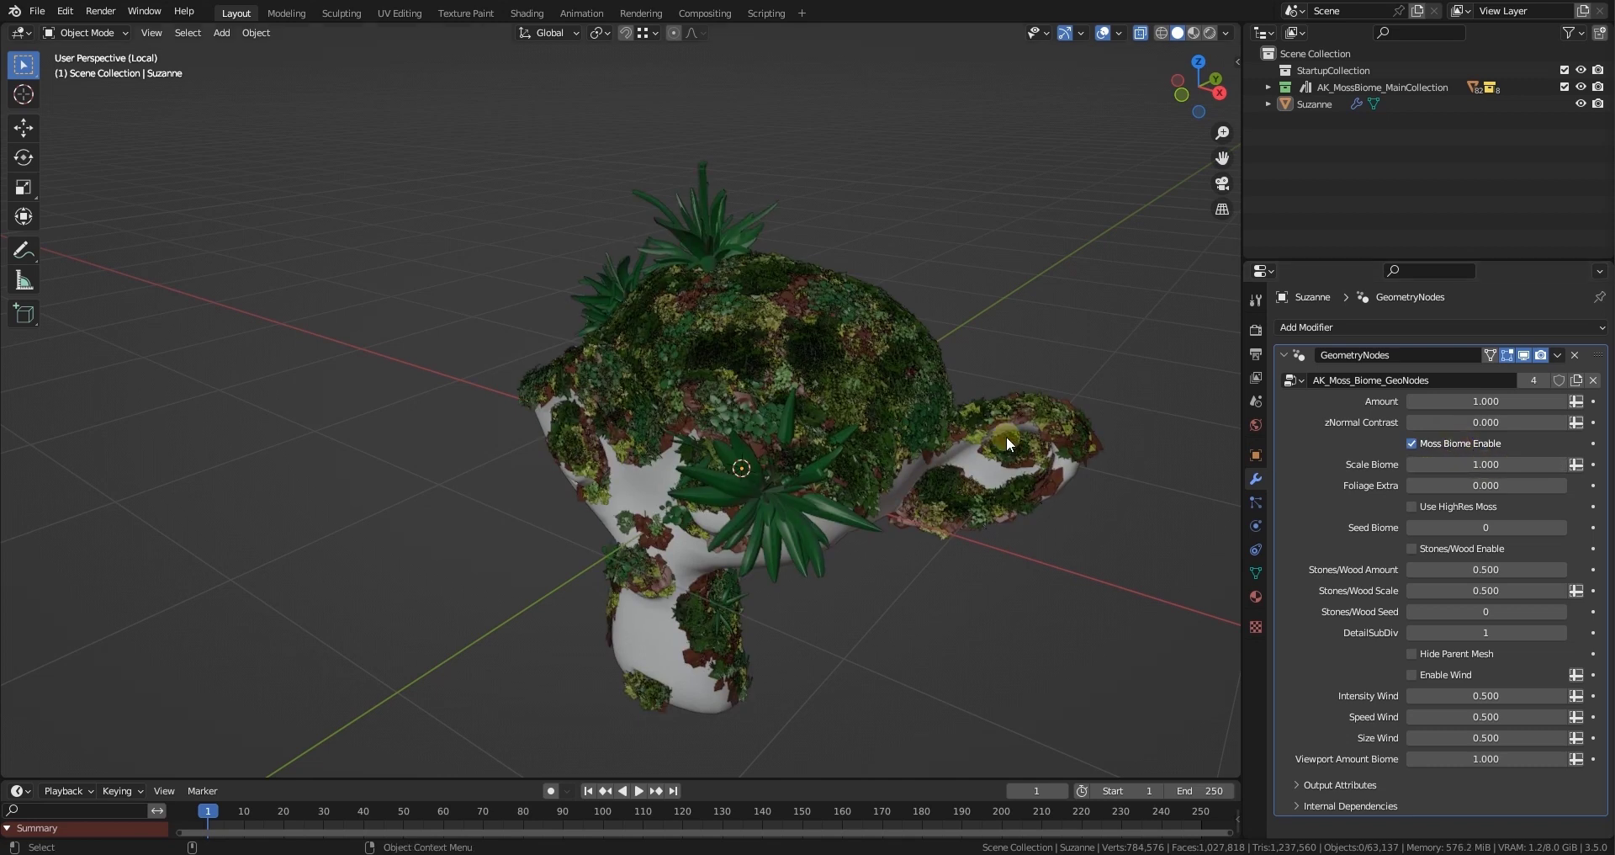
- Try a different Scale Biome value while viewing the moss on Suzanne's ear, and cancel the change
{"action": "scroll", "coordinate": [1009, 437], "scroll_direction": "up", "scroll_amount": 2}
{"action": "middle_click_drag", "start_coordinate": [1083, 451], "coordinate": [967, 475], "text": "shift"}
{"action": "left_click_drag", "start_coordinate": [1489, 462], "coordinate": [1426, 462]}
{"action": "right_click", "coordinate": [1489, 462]}
{"action": "scroll", "coordinate": [966, 533], "scroll_direction": "down", "scroll_amount": 2}
- Try raising Foliage Extra to 1.340 to add more ferns over Suzanne, and view the model from another side
{"action": "middle_click_drag", "start_coordinate": [910, 575], "coordinate": [928, 570]}
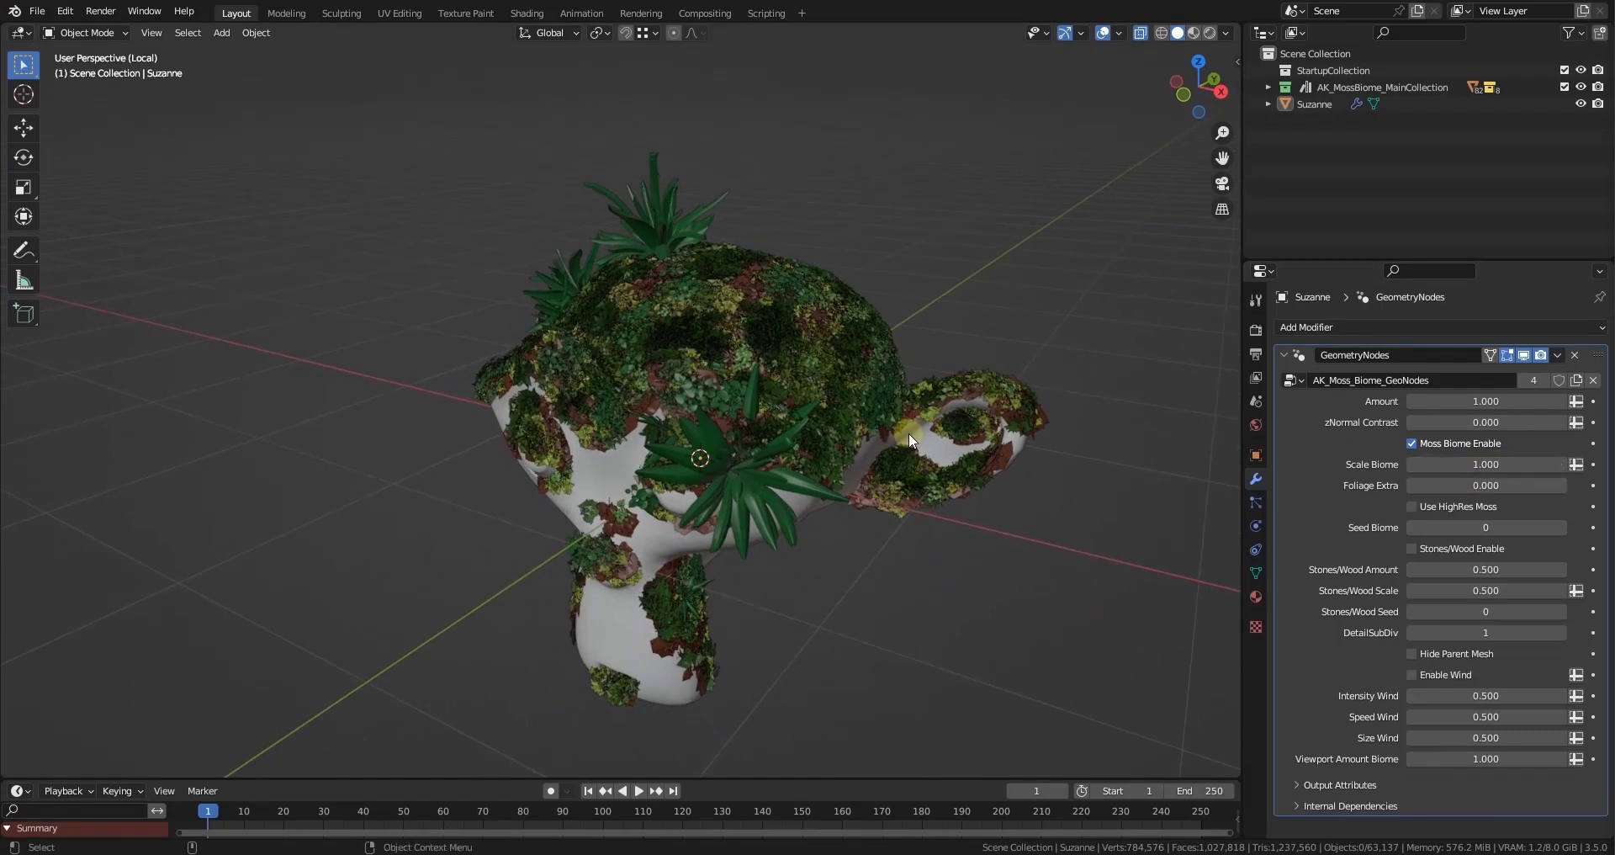
{"action": "middle_click_drag", "start_coordinate": [729, 380], "coordinate": [771, 411]}
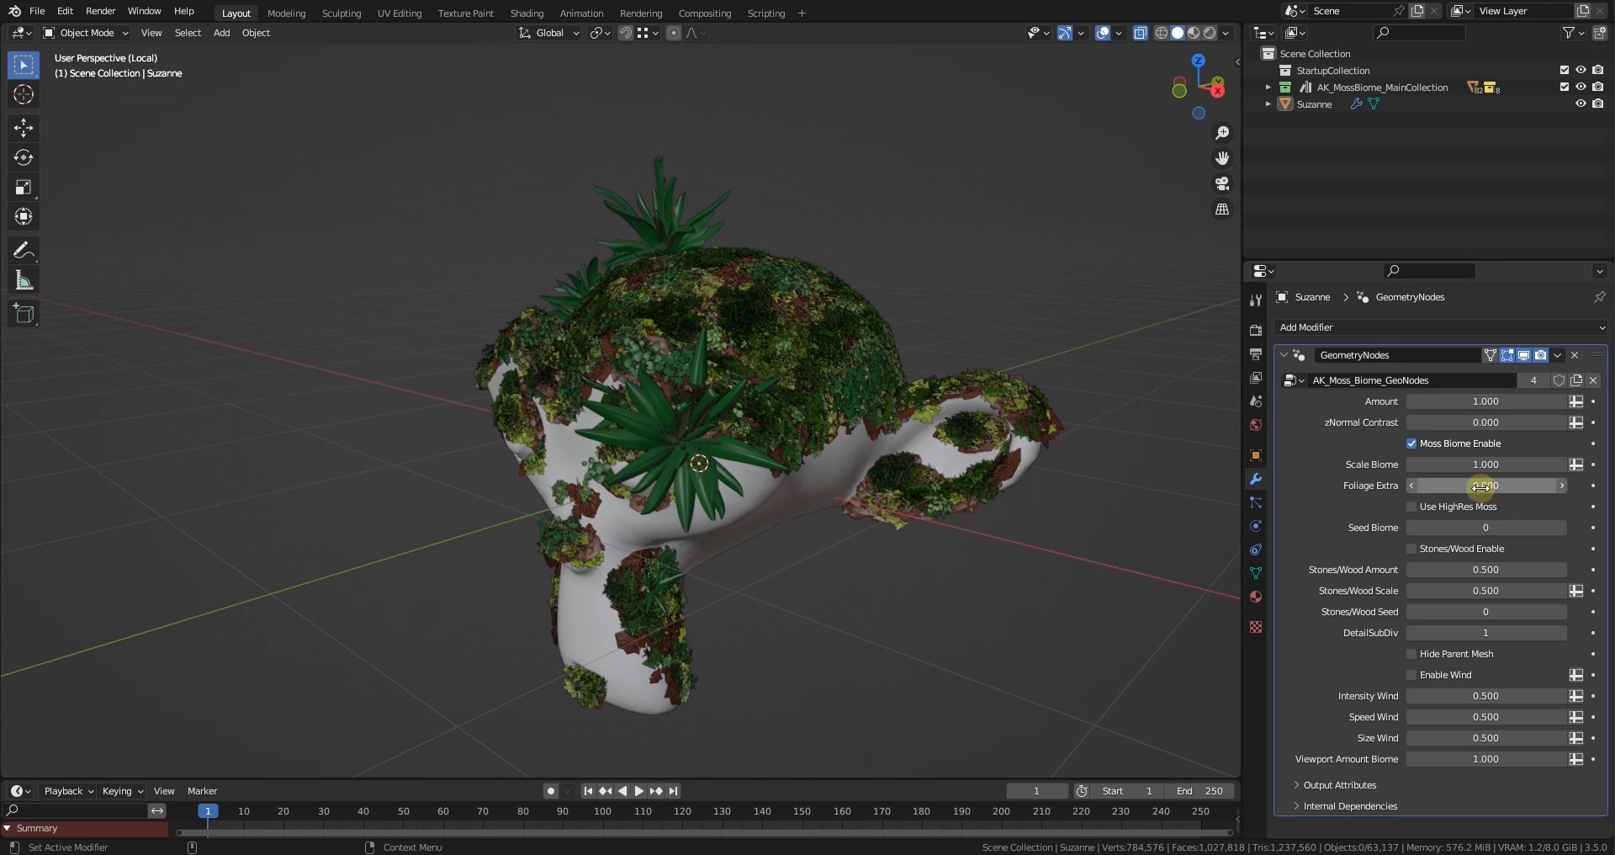
{"action": "left_click_drag", "start_coordinate": [1481, 486], "coordinate": [1501, 486]}
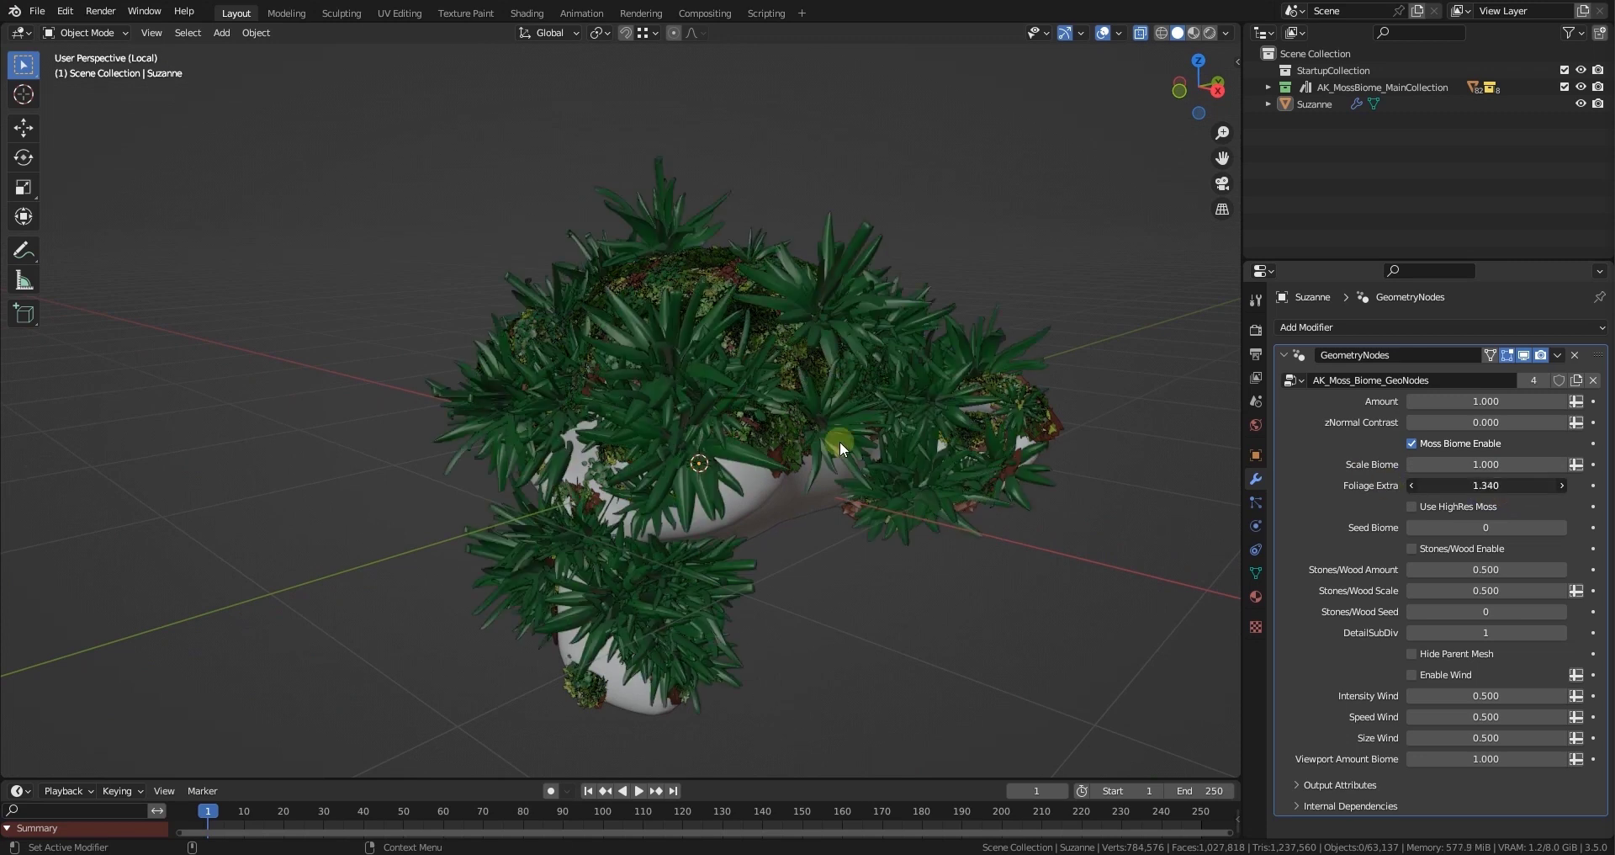
{"action": "middle_click_drag", "start_coordinate": [839, 441], "coordinate": [1041, 442]}
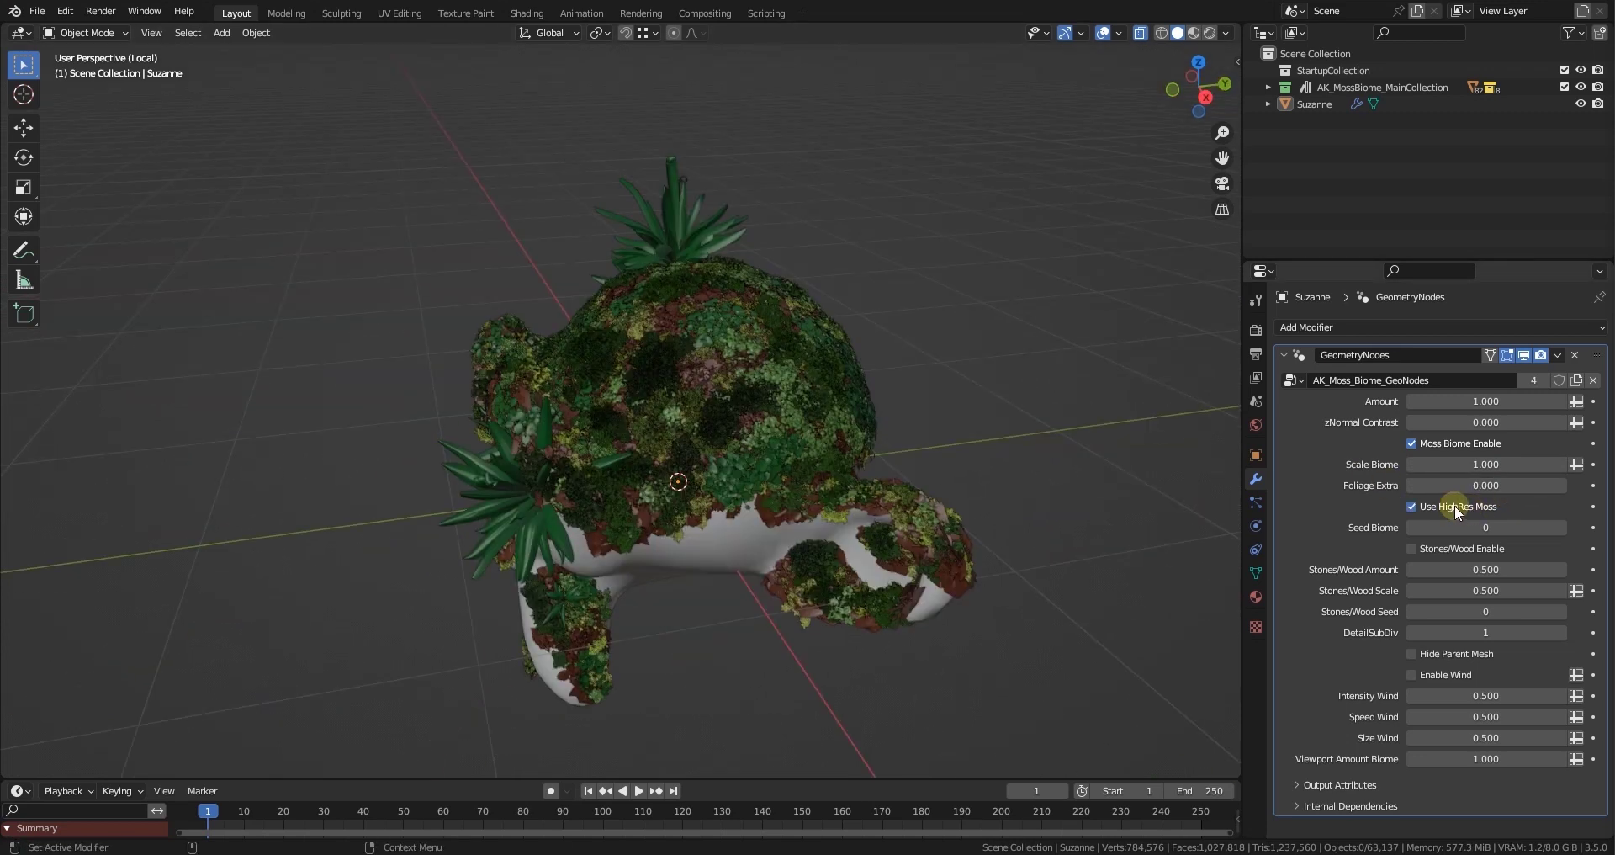
- Compare the moss on Suzanne's head up close with Use HighRes Moss on and off, leaving it disabled
{"action": "scroll", "coordinate": [936, 338], "scroll_direction": "up", "scroll_amount": 6}
{"action": "middle_click_drag", "start_coordinate": [936, 338], "coordinate": [764, 478], "text": "alt"}
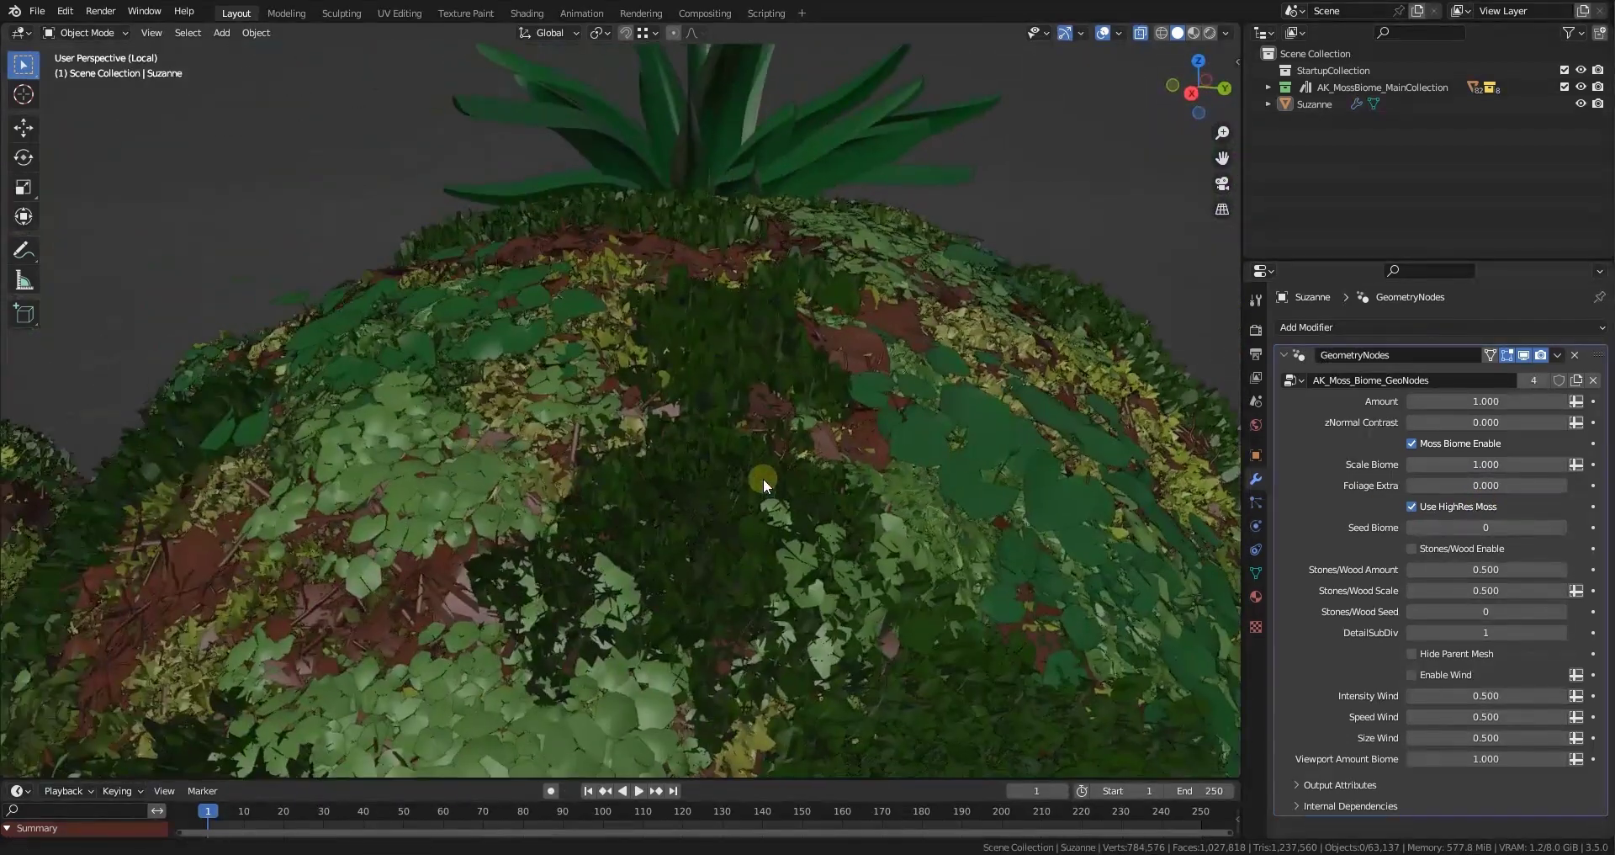
{"action": "left_click", "coordinate": [1450, 508]}
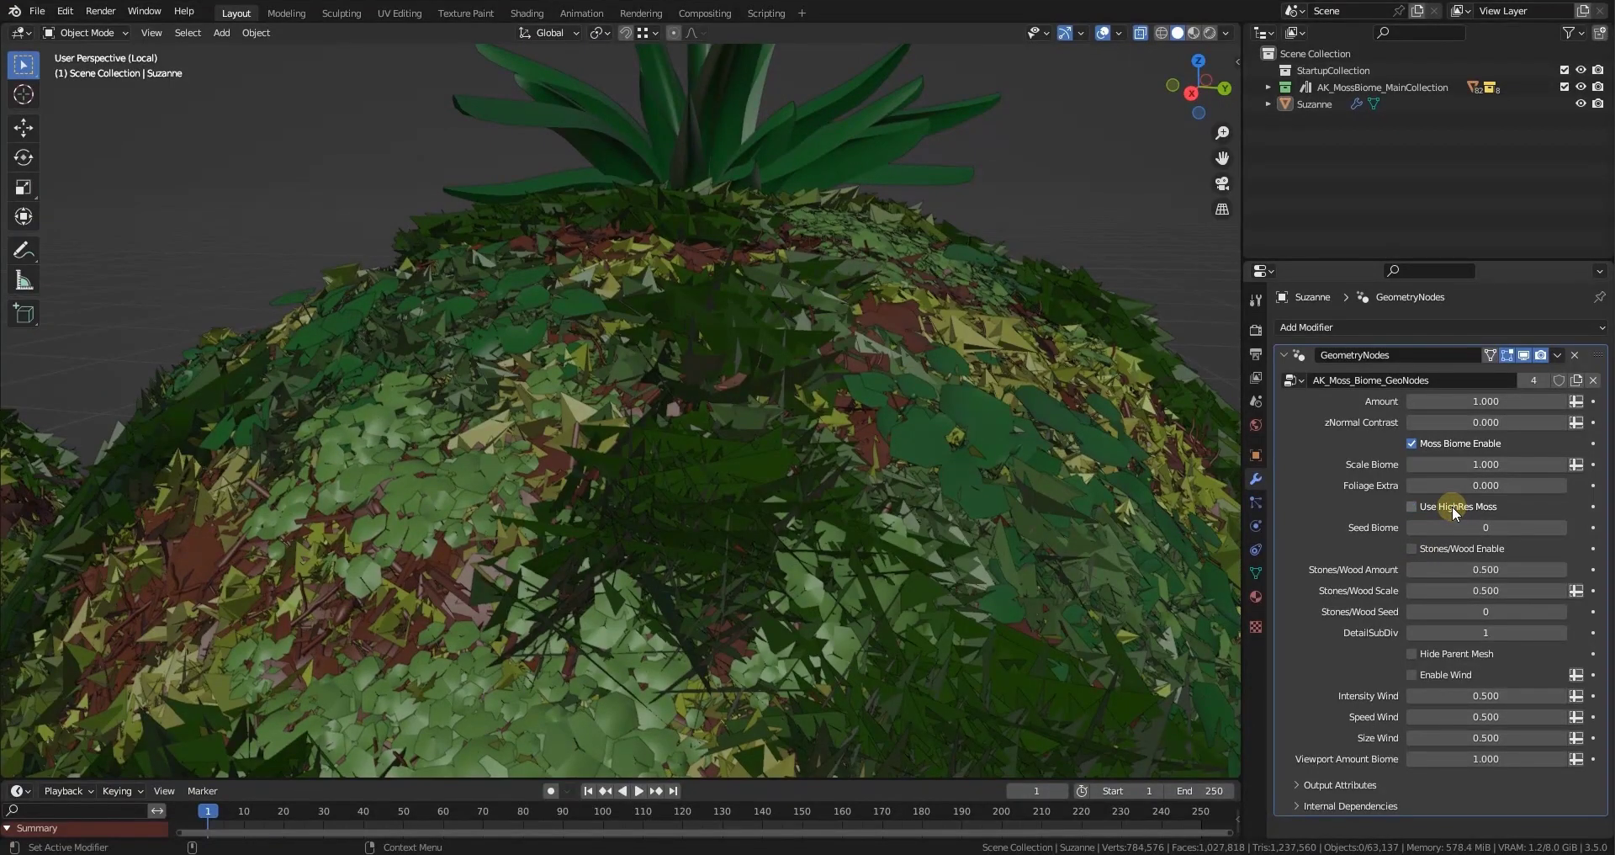
{"action": "left_click", "coordinate": [1453, 510]}
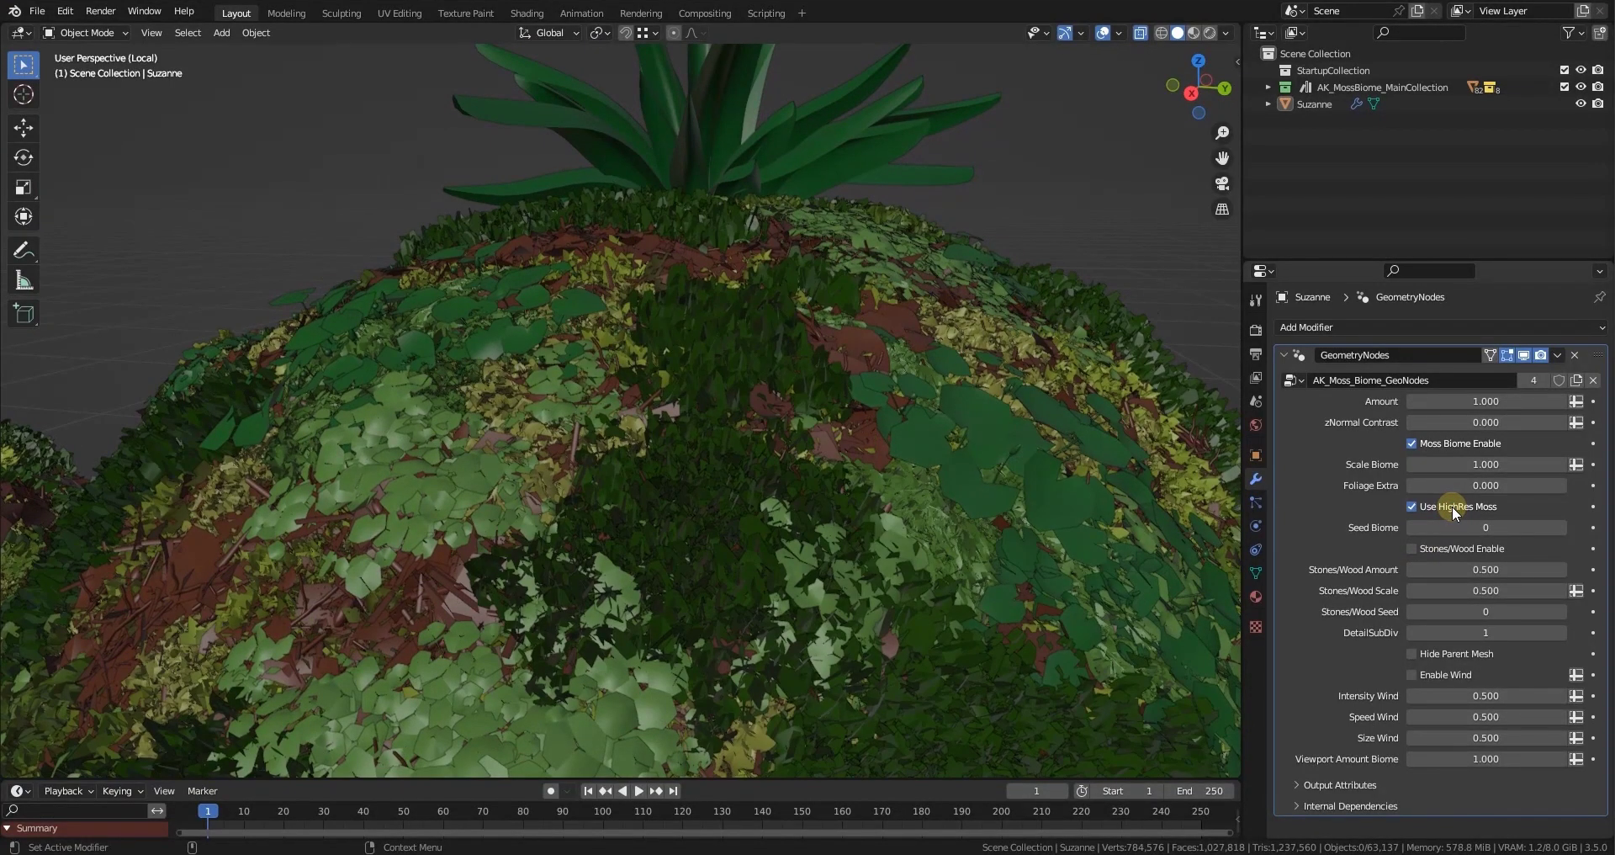
{"action": "scroll", "coordinate": [884, 451], "scroll_direction": "down", "scroll_amount": 5}
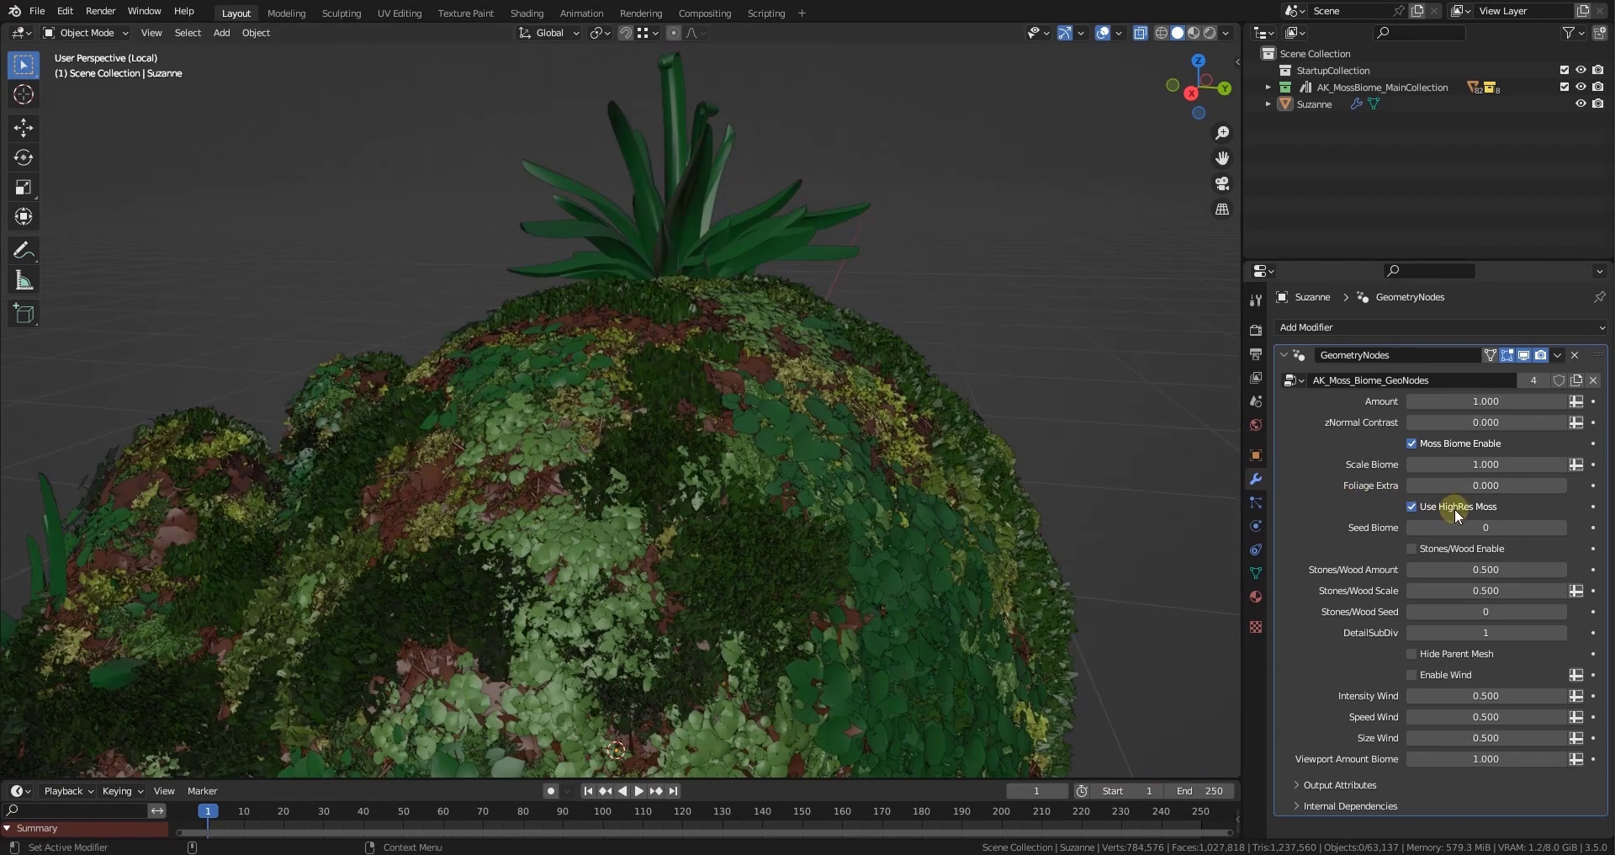
{"action": "scroll", "coordinate": [753, 439], "scroll_direction": "down", "scroll_amount": 4}
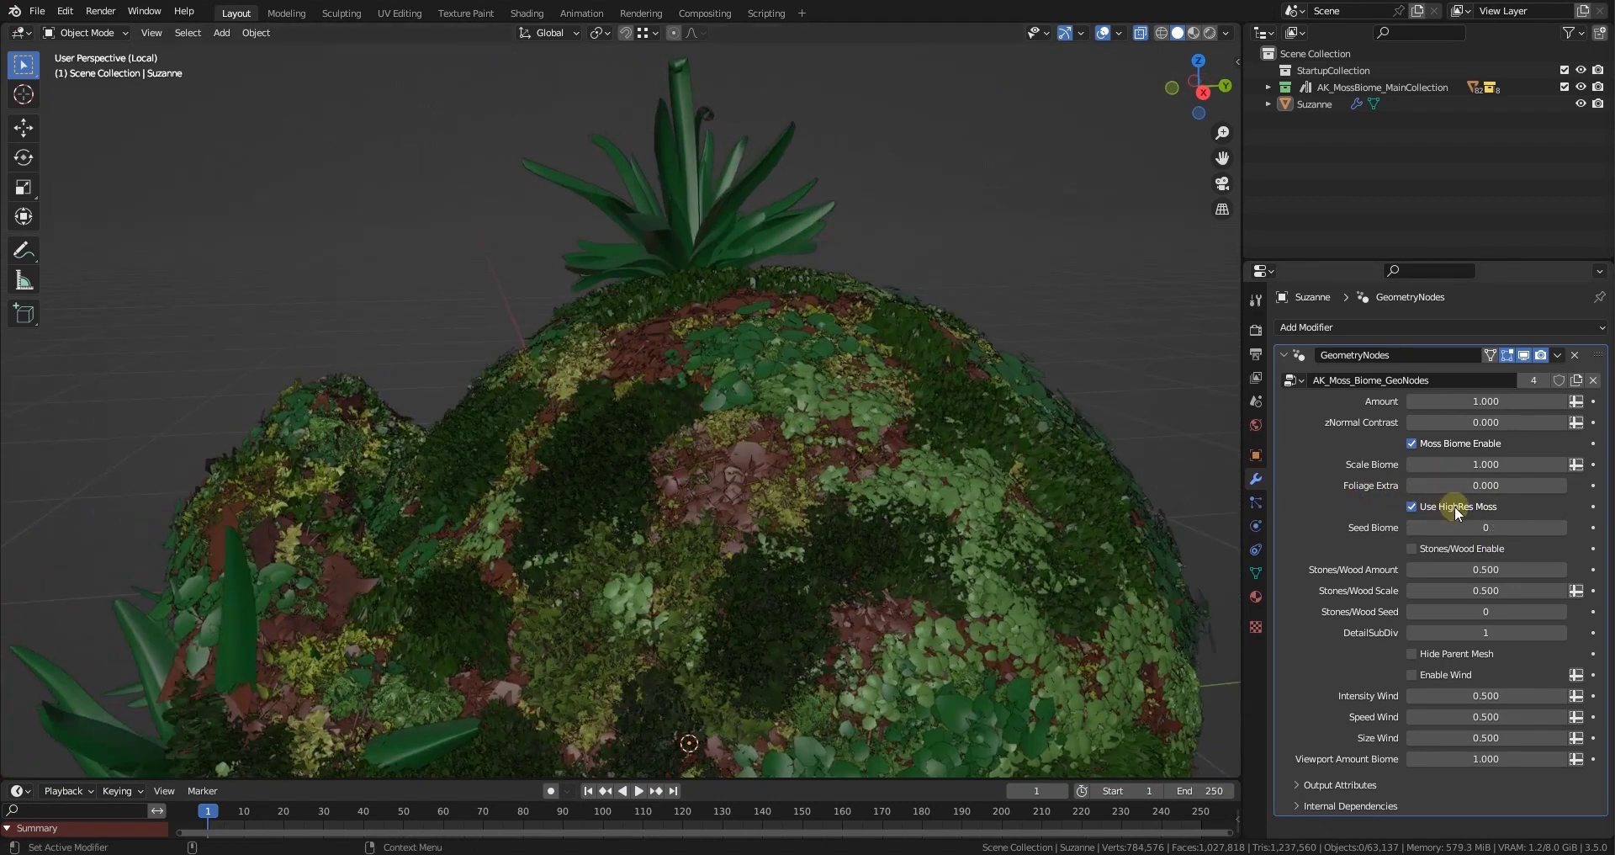
{"action": "left_click", "coordinate": [1456, 506]}
{"action": "scroll", "coordinate": [865, 472], "scroll_direction": "down", "scroll_amount": 3}
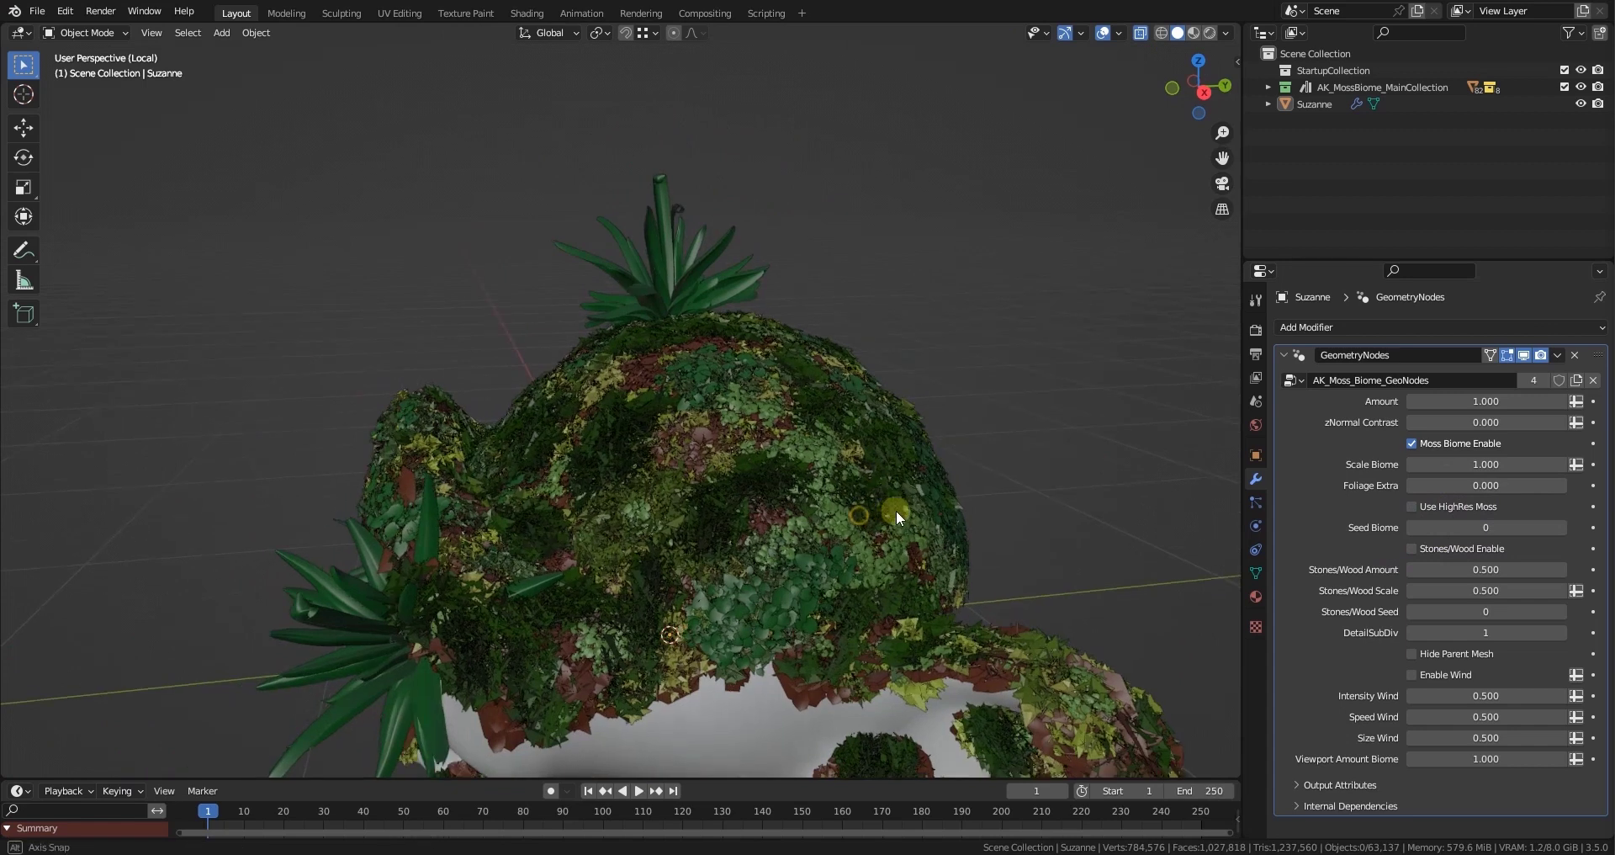
- Set the Seed Biome to 6 for a different moss distribution on Suzanne
{"action": "middle_click_drag", "start_coordinate": [896, 510], "coordinate": [948, 508]}
{"action": "left_click", "coordinate": [1562, 528]}
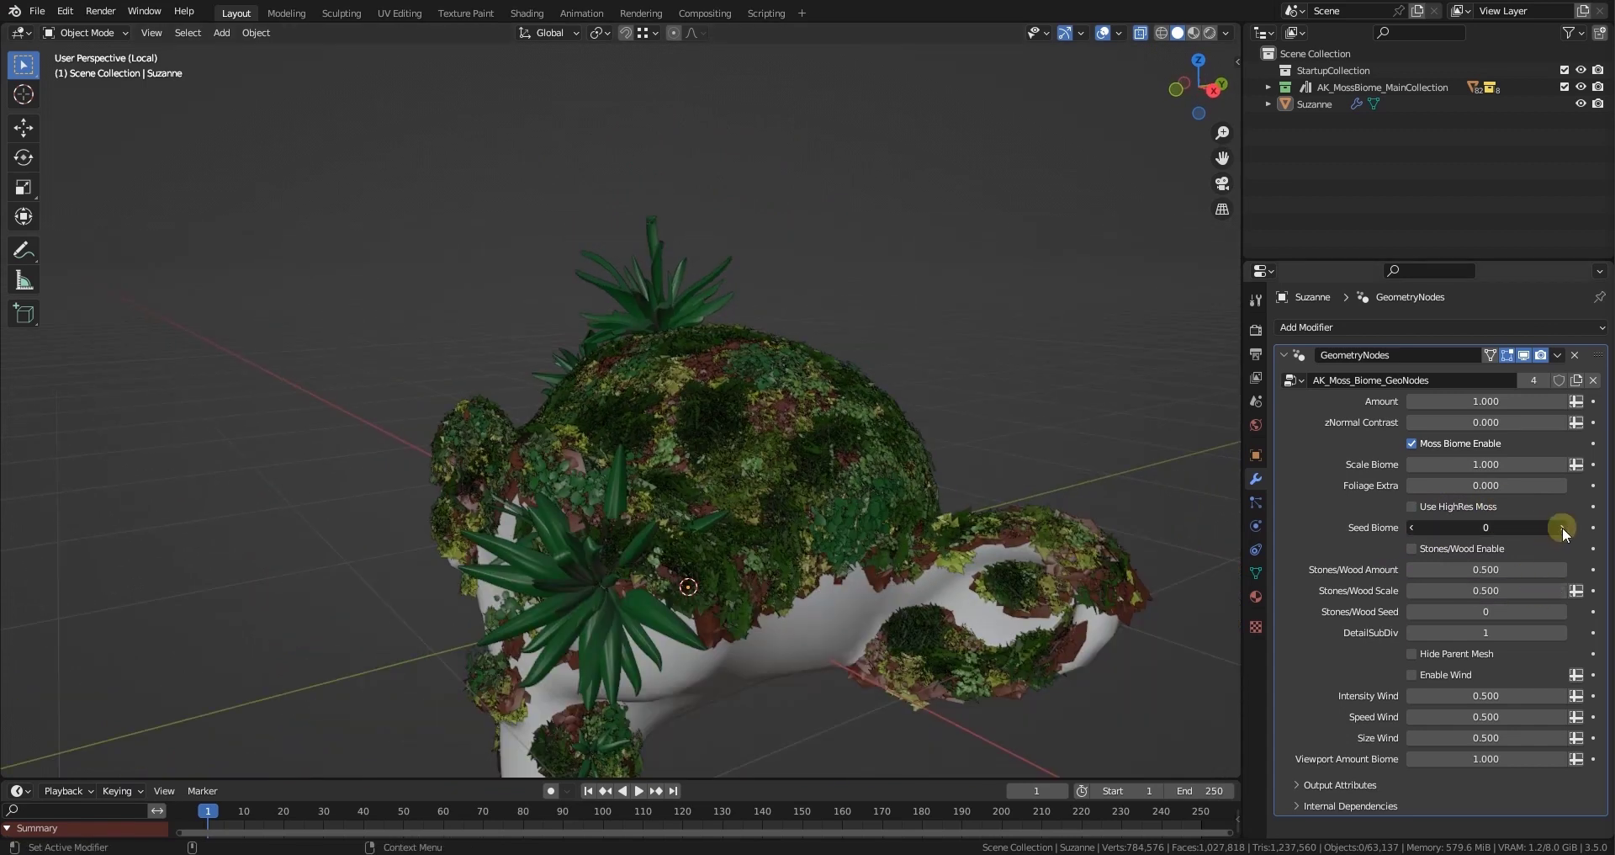
{"action": "left_click", "coordinate": [1562, 527]}
{"action": "left_click", "coordinate": [1563, 527]}
{"action": "left_click", "coordinate": [1562, 527]}
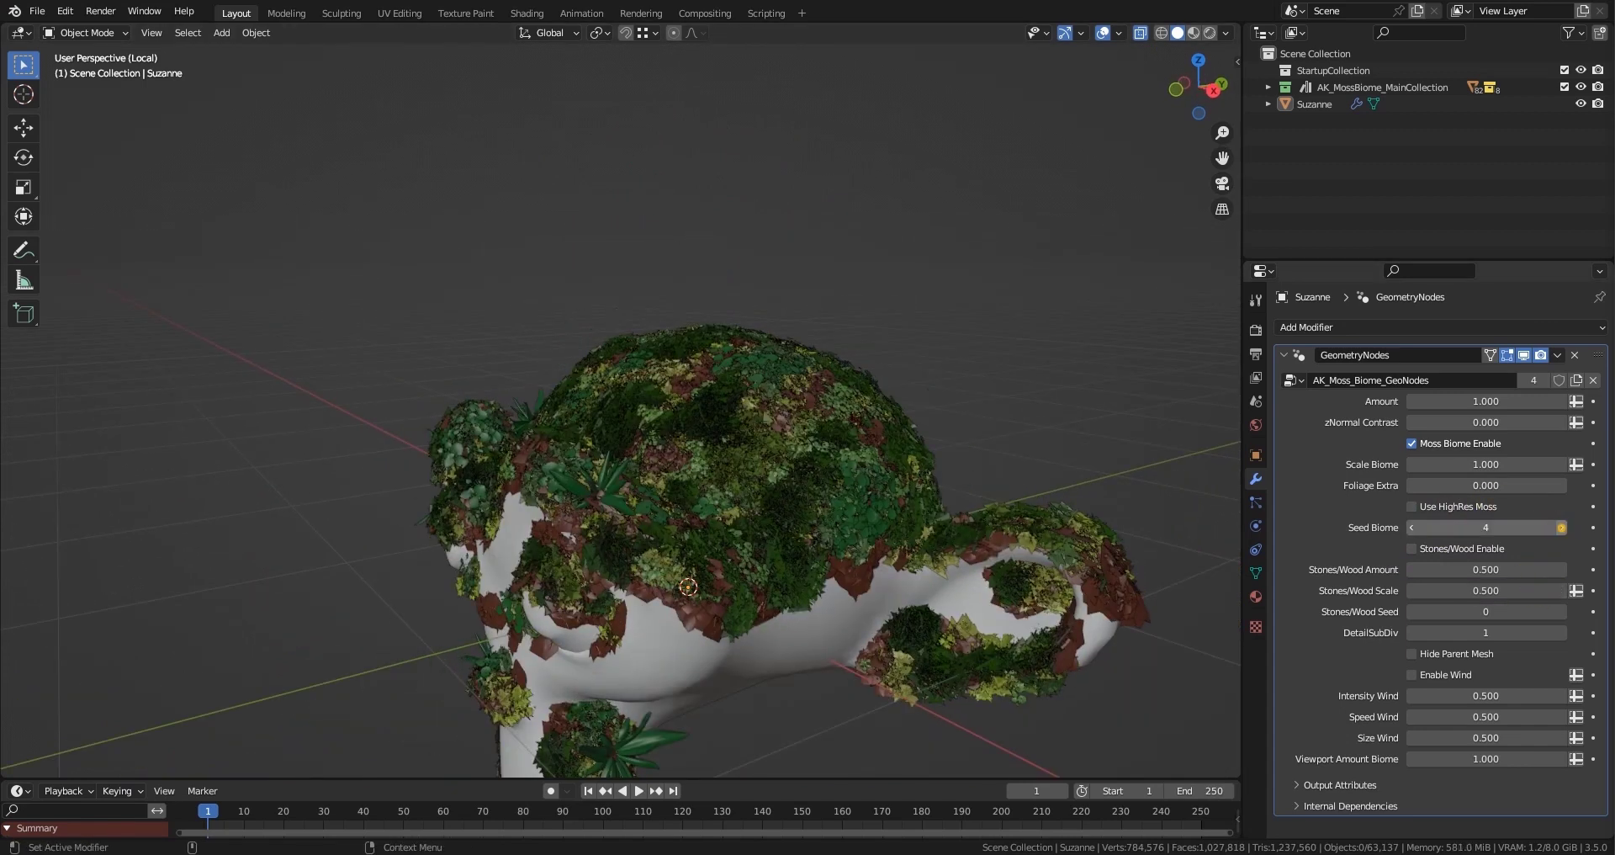
{"action": "left_click", "coordinate": [1562, 526]}
{"action": "left_click", "coordinate": [1562, 526]}
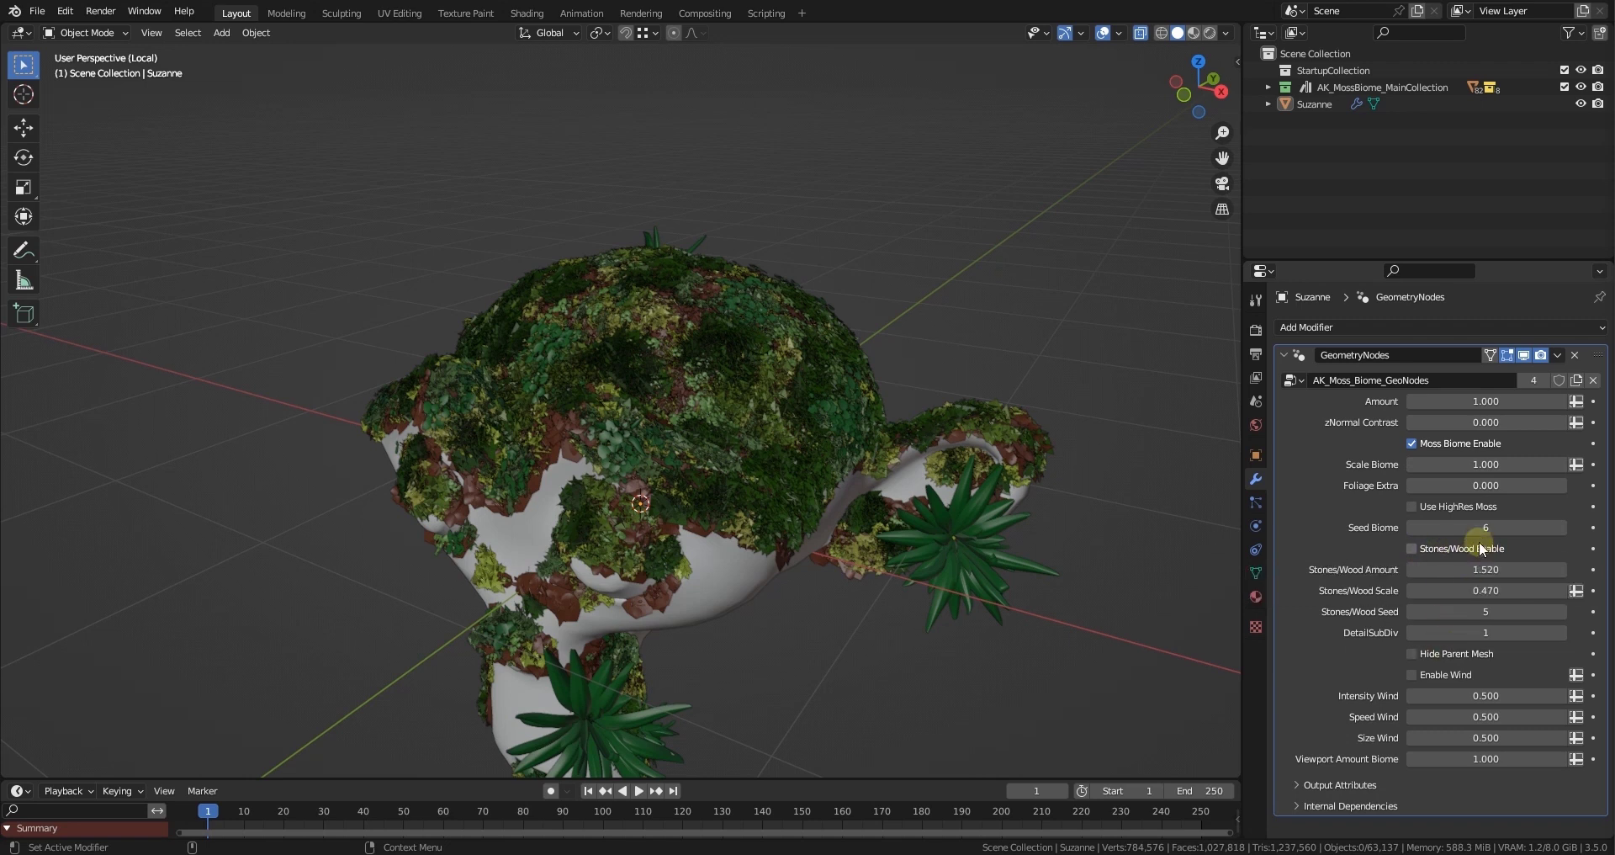
- Preview Stones/Wood with and without moss at Amount 1.400, Scale 0.290 and Seed 9, leaving Moss Biome enabled and Stones/Wood disabled
{"action": "left_click", "coordinate": [1474, 550]}
{"action": "middle_click_drag", "start_coordinate": [941, 463], "coordinate": [821, 423]}
{"action": "left_click", "coordinate": [1427, 439]}
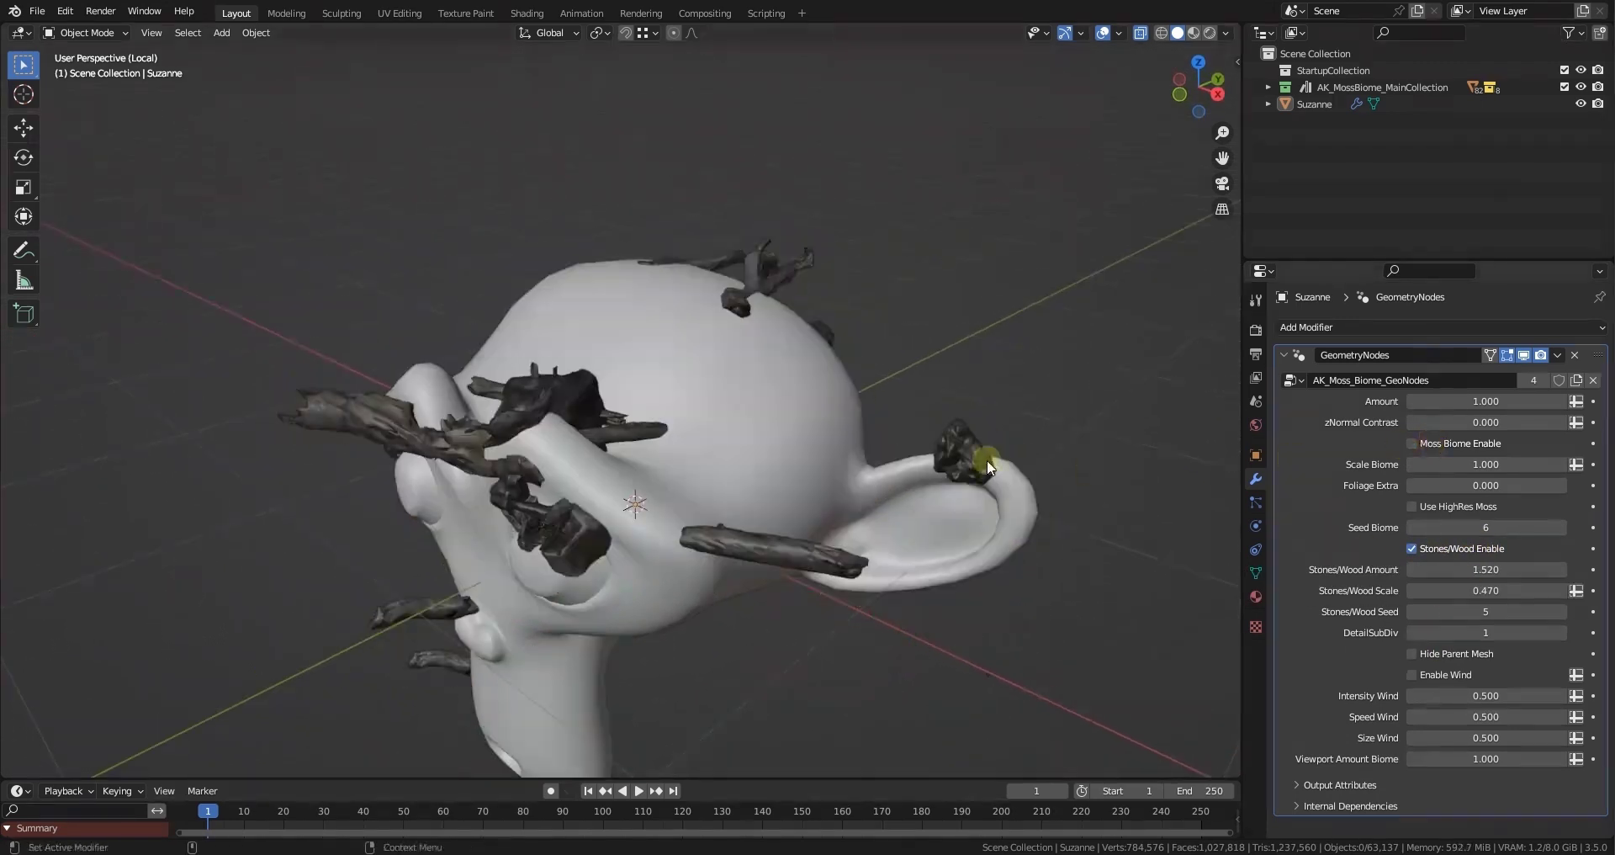
{"action": "left_click_drag", "start_coordinate": [1483, 590], "coordinate": [1594, 613]}
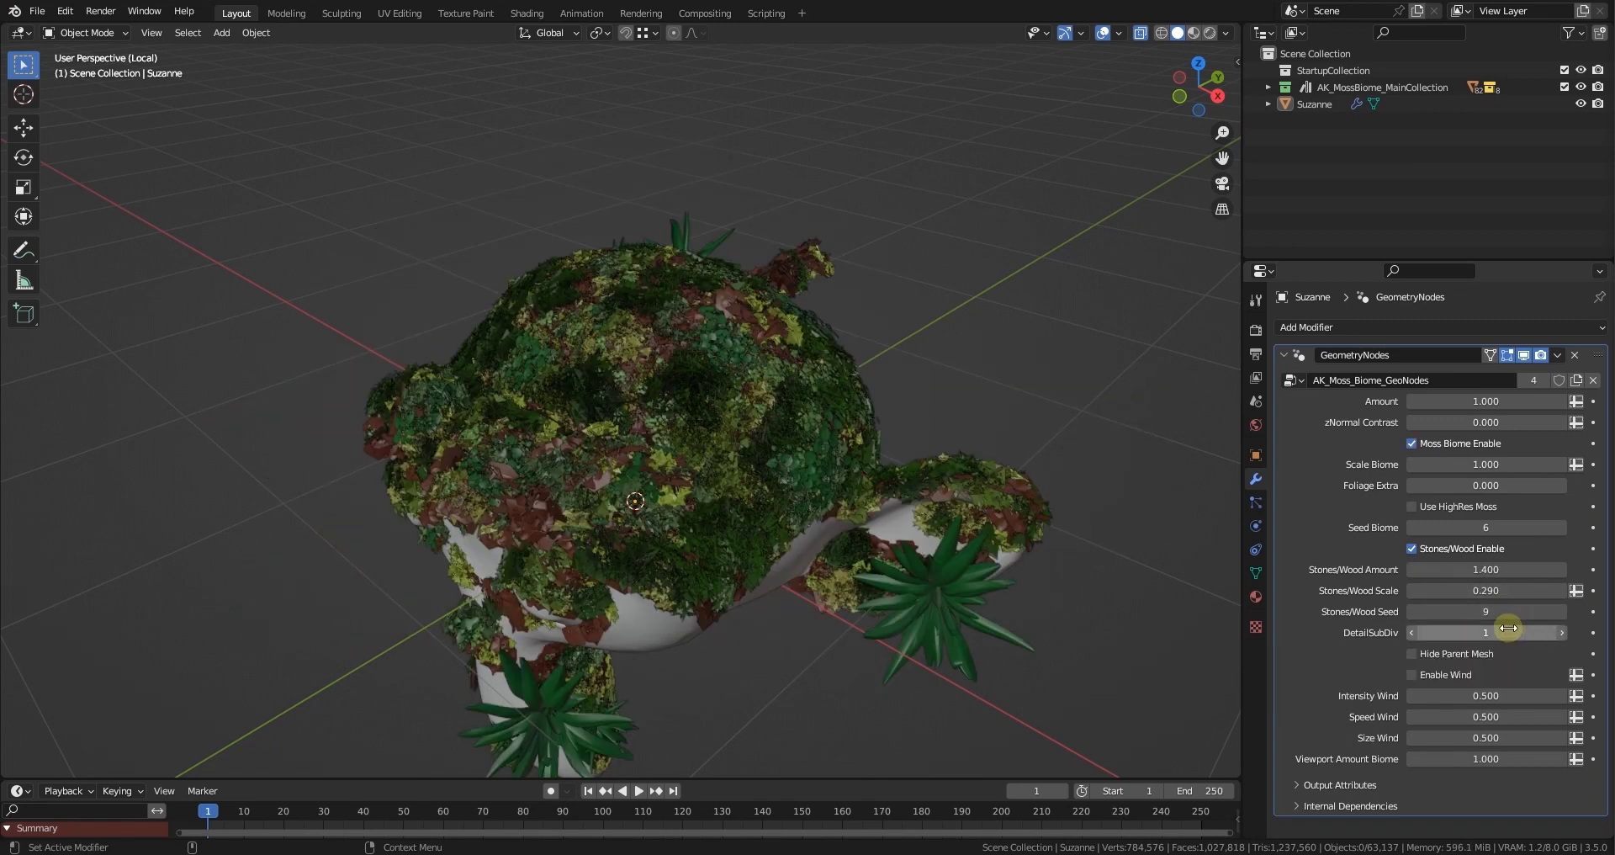
{"action": "left_click", "coordinate": [1467, 549]}
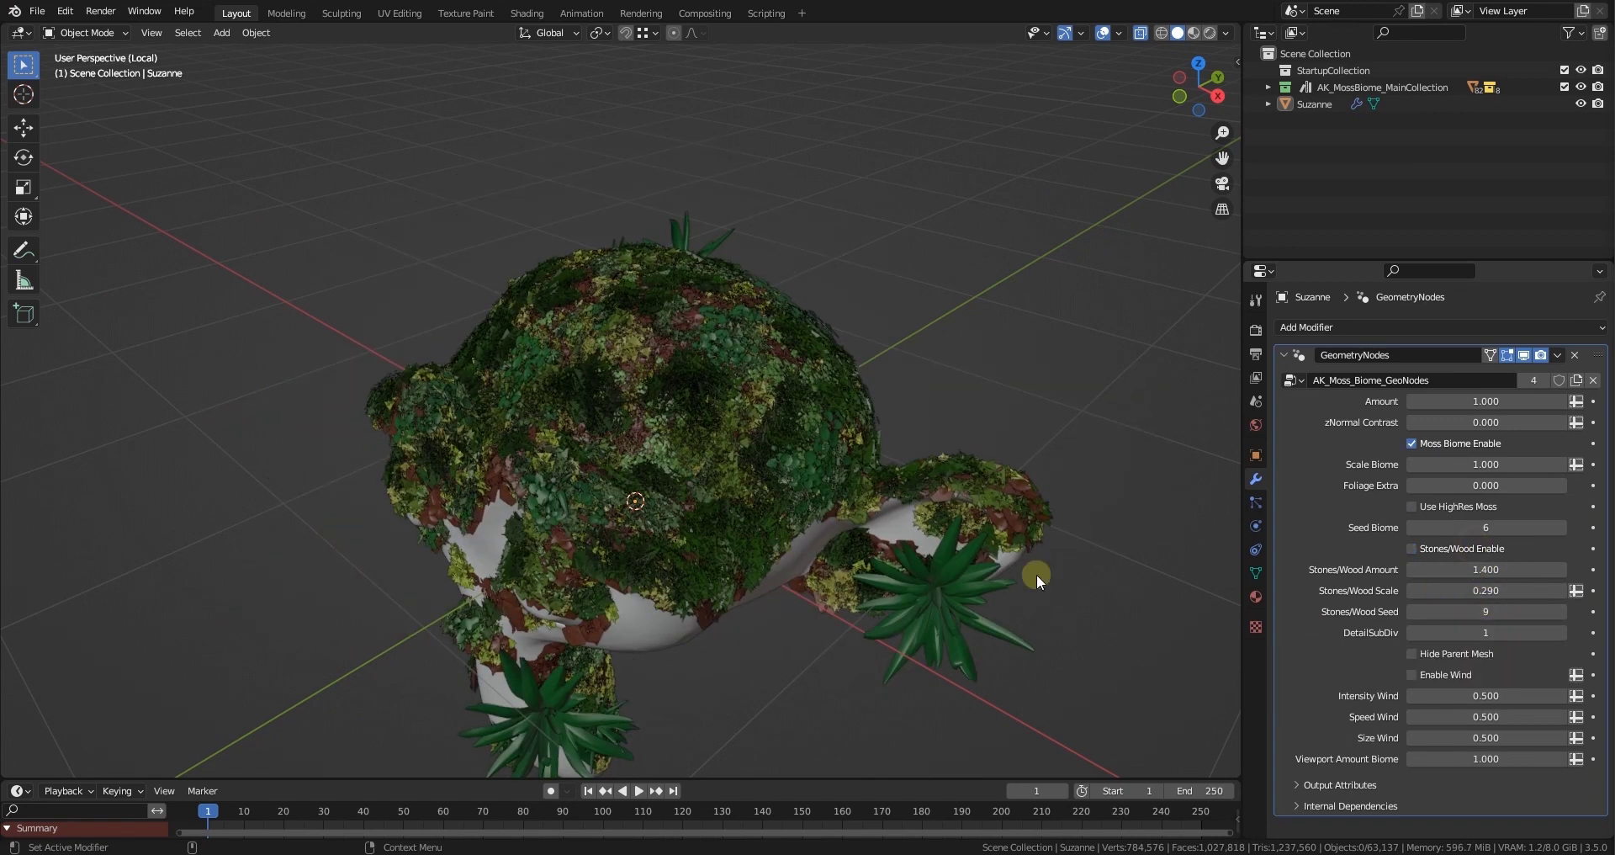
- Enable Hide Parent Mesh to examine the moss without Suzanne's surface from several angles, and disable it again
{"action": "middle_click_drag", "start_coordinate": [956, 517], "coordinate": [834, 559]}
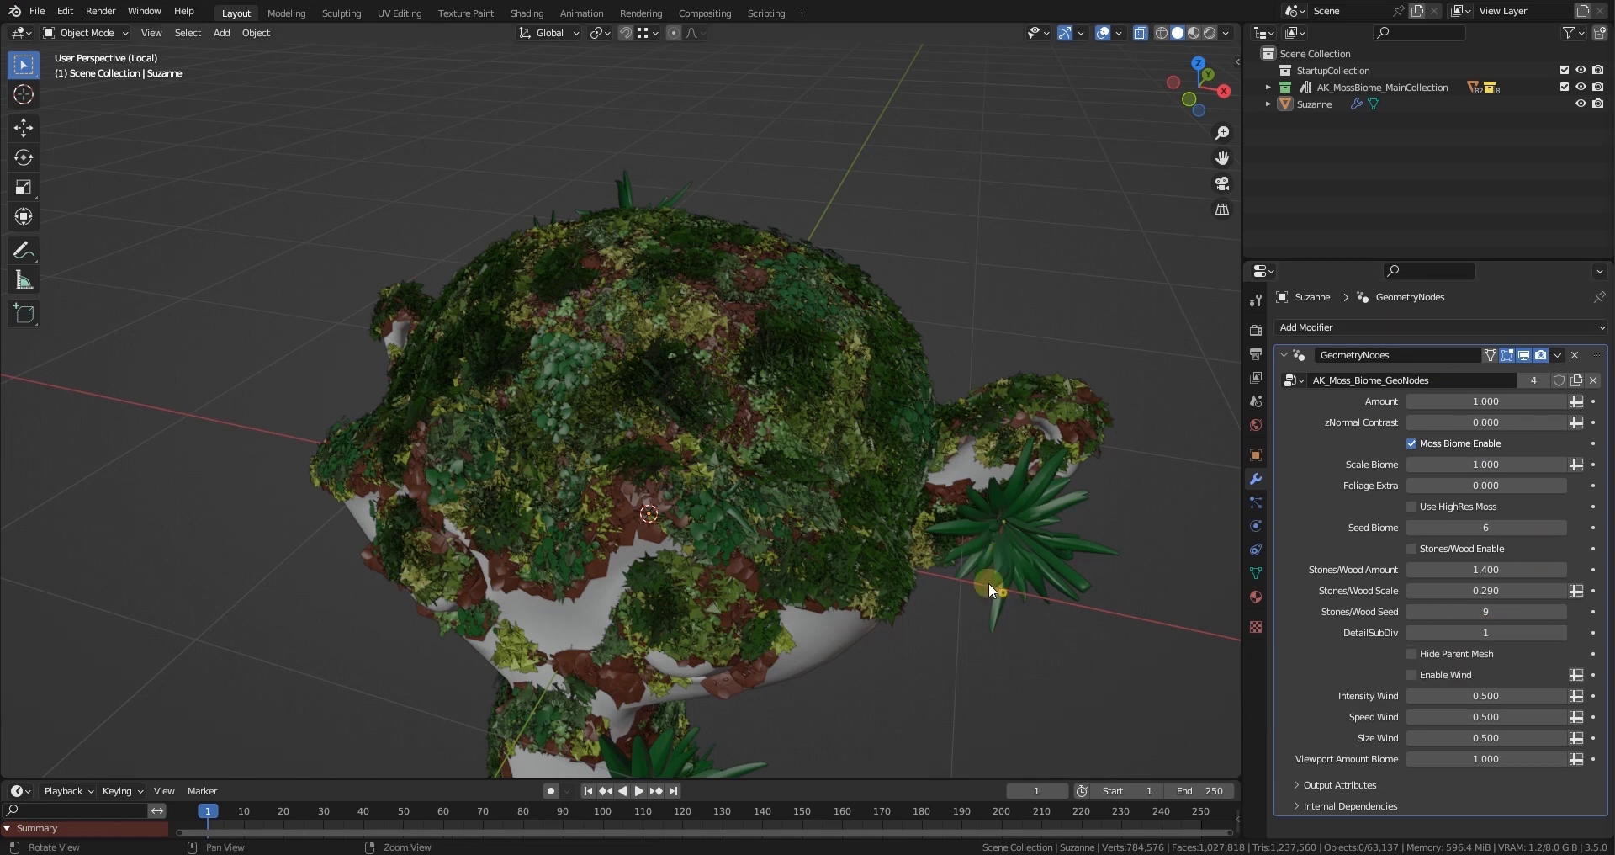
{"action": "middle_click_drag", "start_coordinate": [987, 582], "coordinate": [1213, 613]}
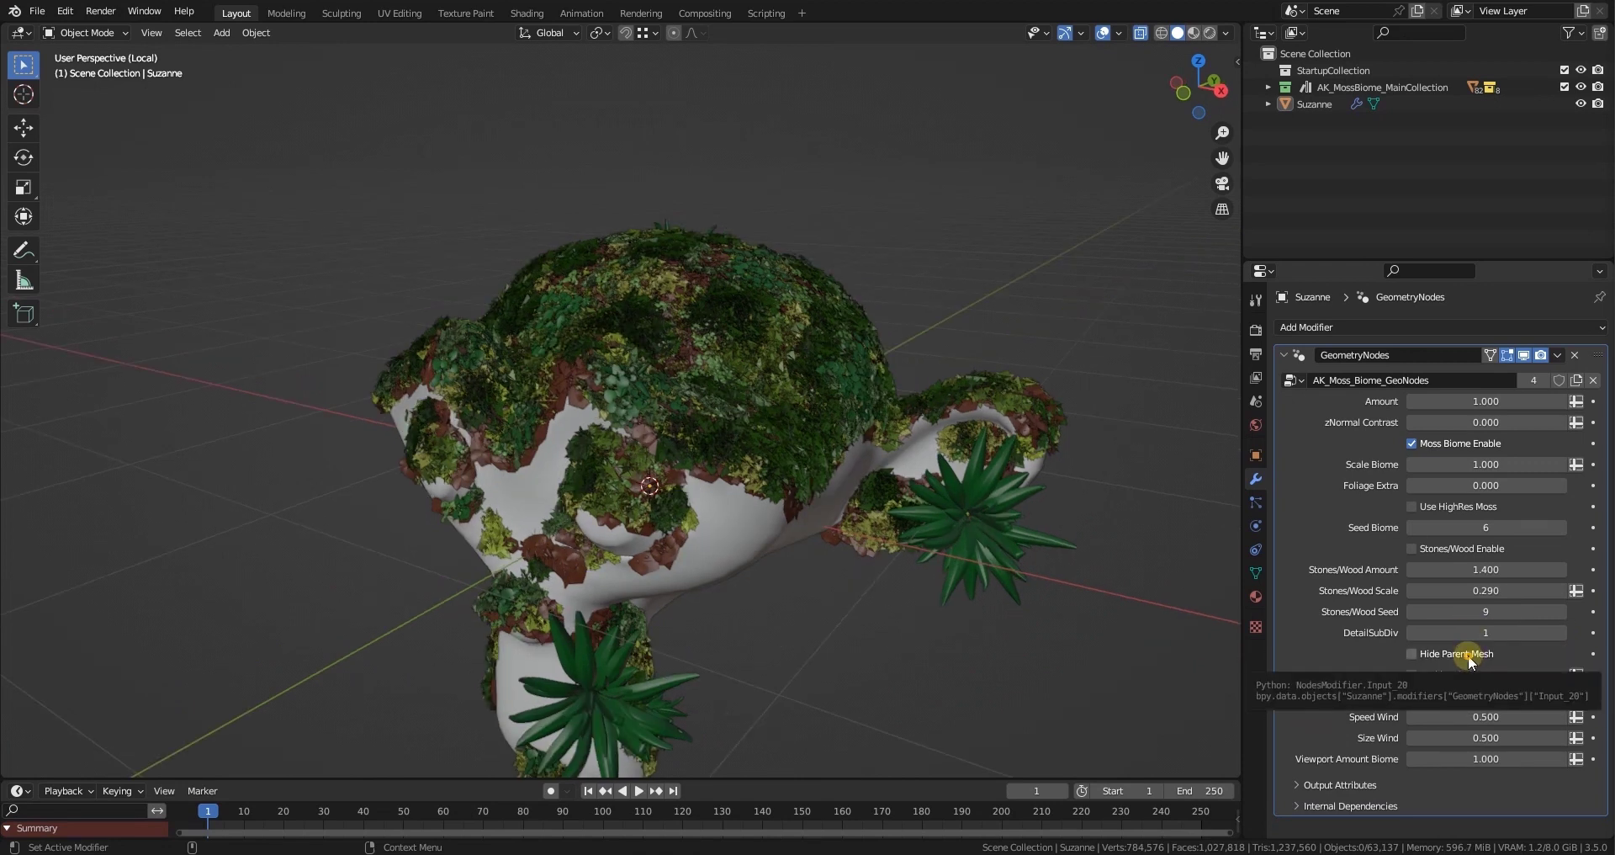
{"action": "left_click", "coordinate": [1465, 653]}
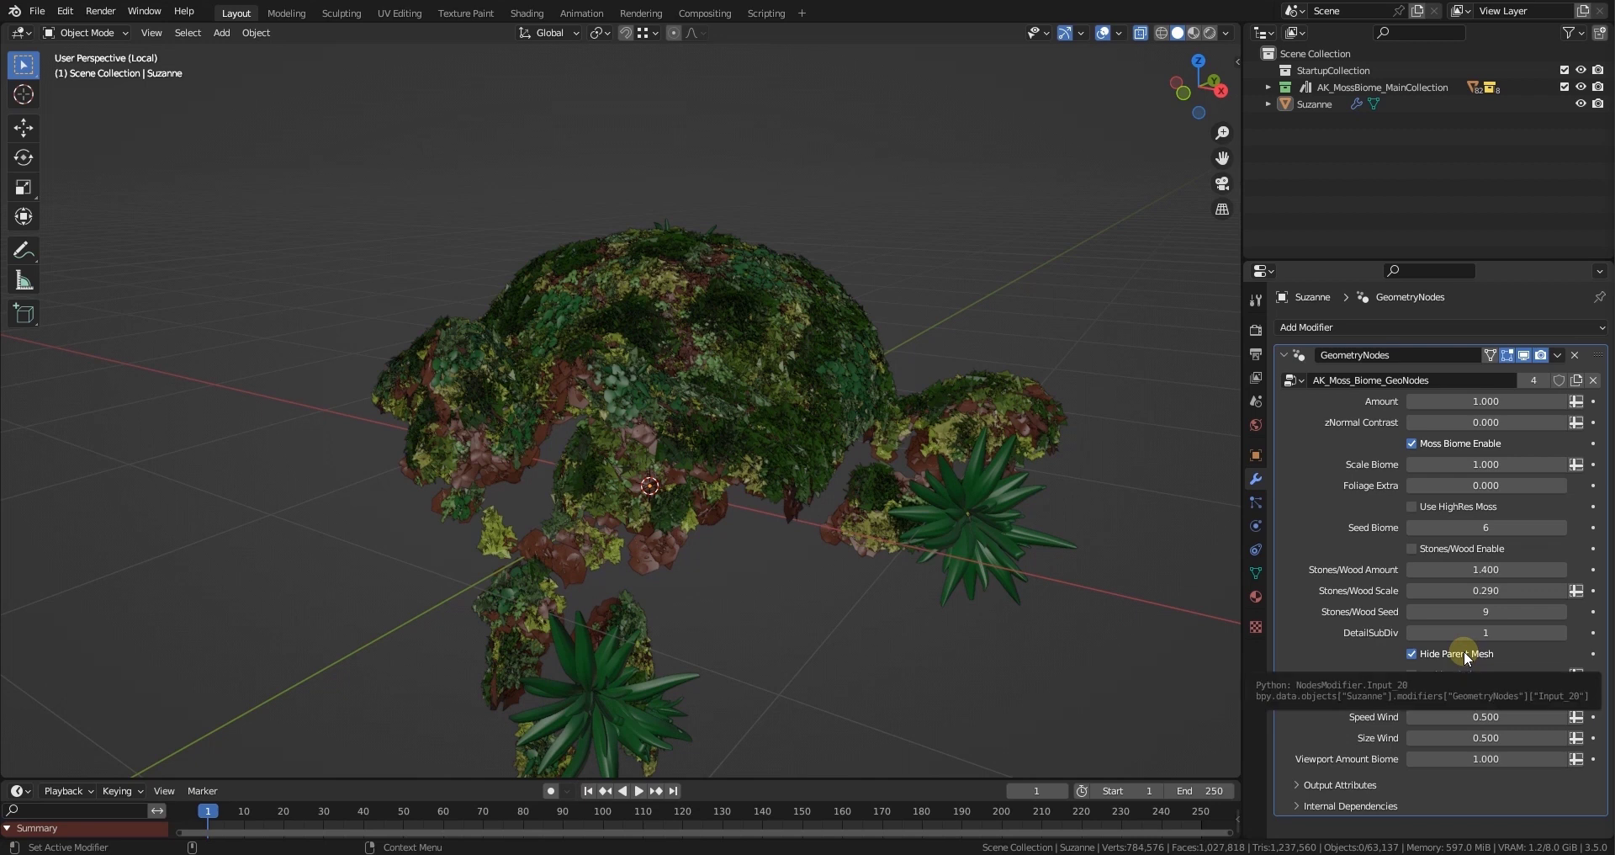
{"action": "middle_click_drag", "start_coordinate": [979, 587], "coordinate": [1098, 592]}
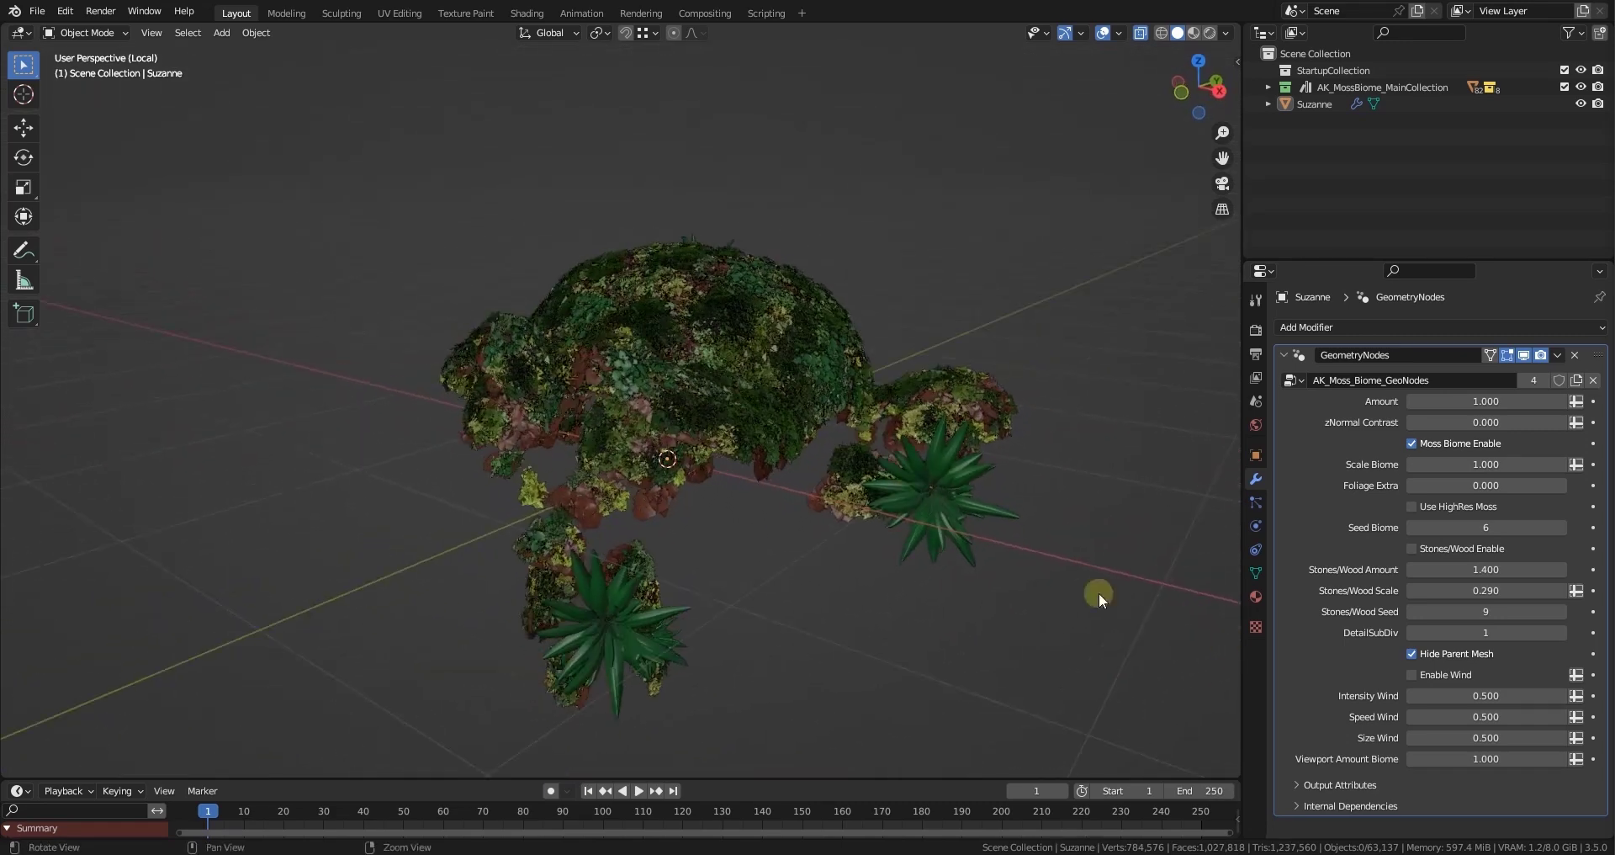
{"action": "scroll", "coordinate": [882, 529], "scroll_direction": "up", "scroll_amount": 2}
{"action": "middle_click_drag", "start_coordinate": [875, 532], "coordinate": [850, 422]}
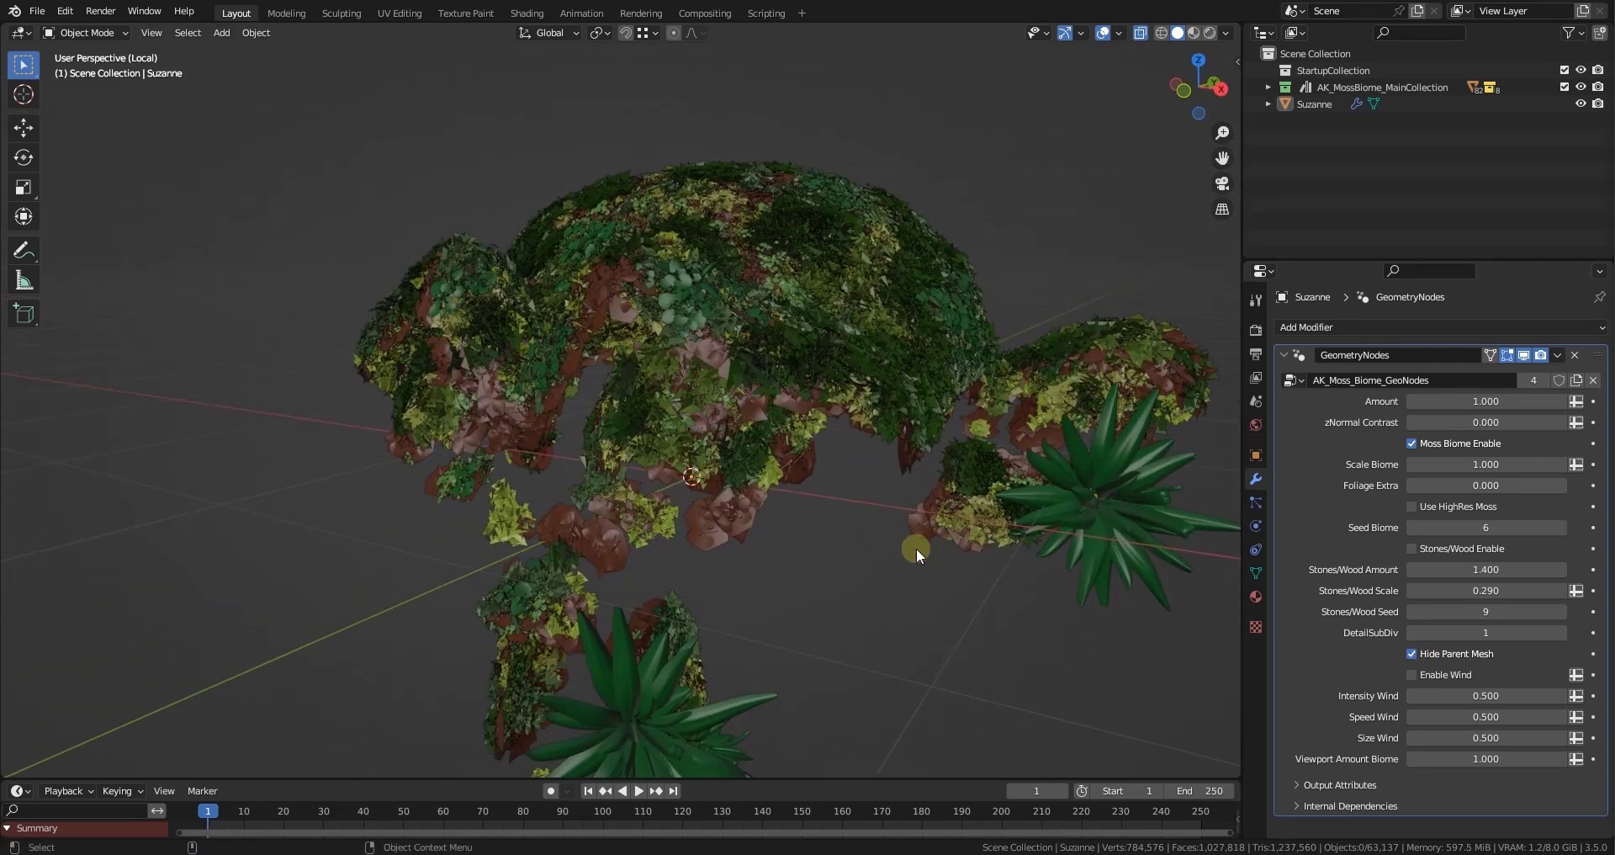
{"action": "scroll", "coordinate": [973, 586], "scroll_direction": "down", "scroll_amount": 1}
{"action": "middle_click_drag", "start_coordinate": [973, 585], "coordinate": [942, 535]}
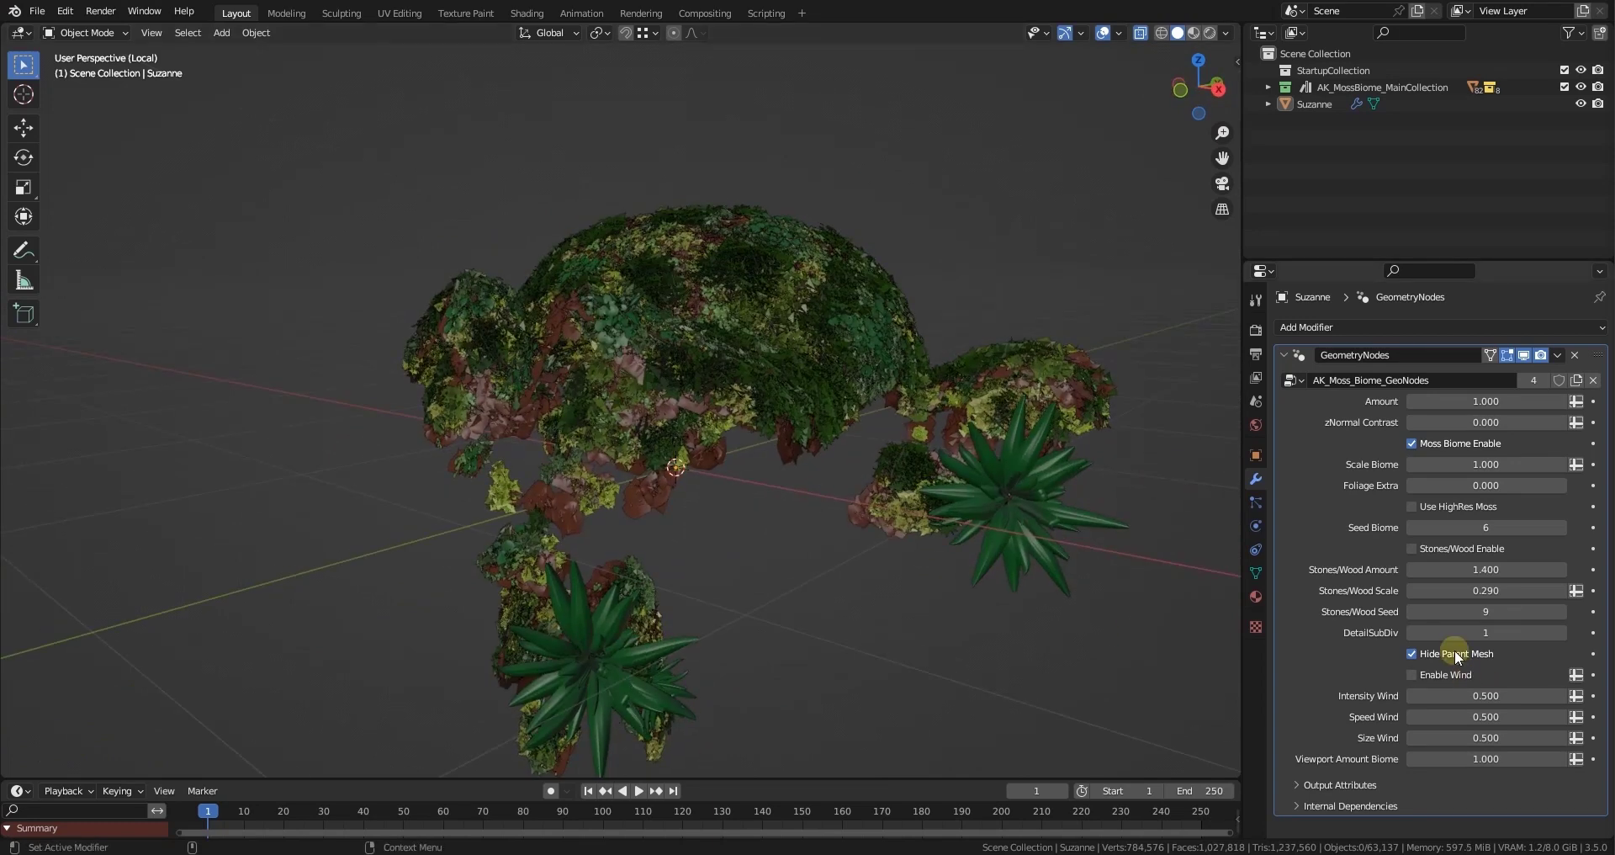
{"action": "left_click", "coordinate": [1412, 653]}
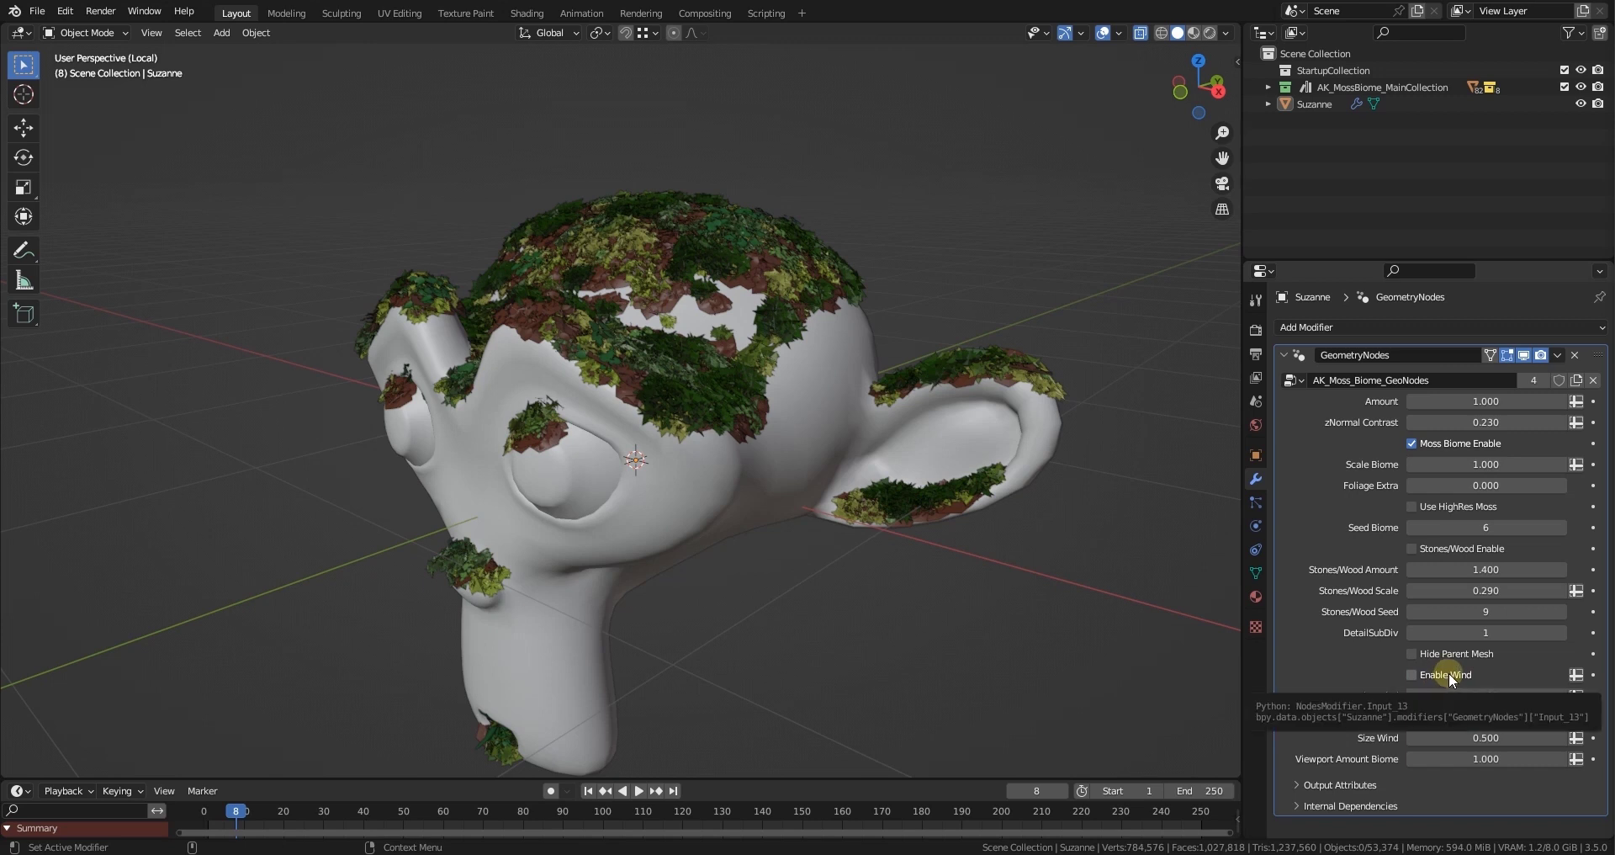
- Enable wind for the moss on Suzanne and set Intensity, Speed and Size Wind to 1.000
{"action": "middle_click_drag", "start_coordinate": [703, 424], "coordinate": [718, 494]}
{"action": "scroll", "coordinate": [713, 454], "scroll_direction": "up", "scroll_amount": 2}
{"action": "middle_click_drag", "start_coordinate": [682, 274], "coordinate": [694, 400], "text": "shift"}
{"action": "scroll", "coordinate": [740, 422], "scroll_direction": "up", "scroll_amount": 2}
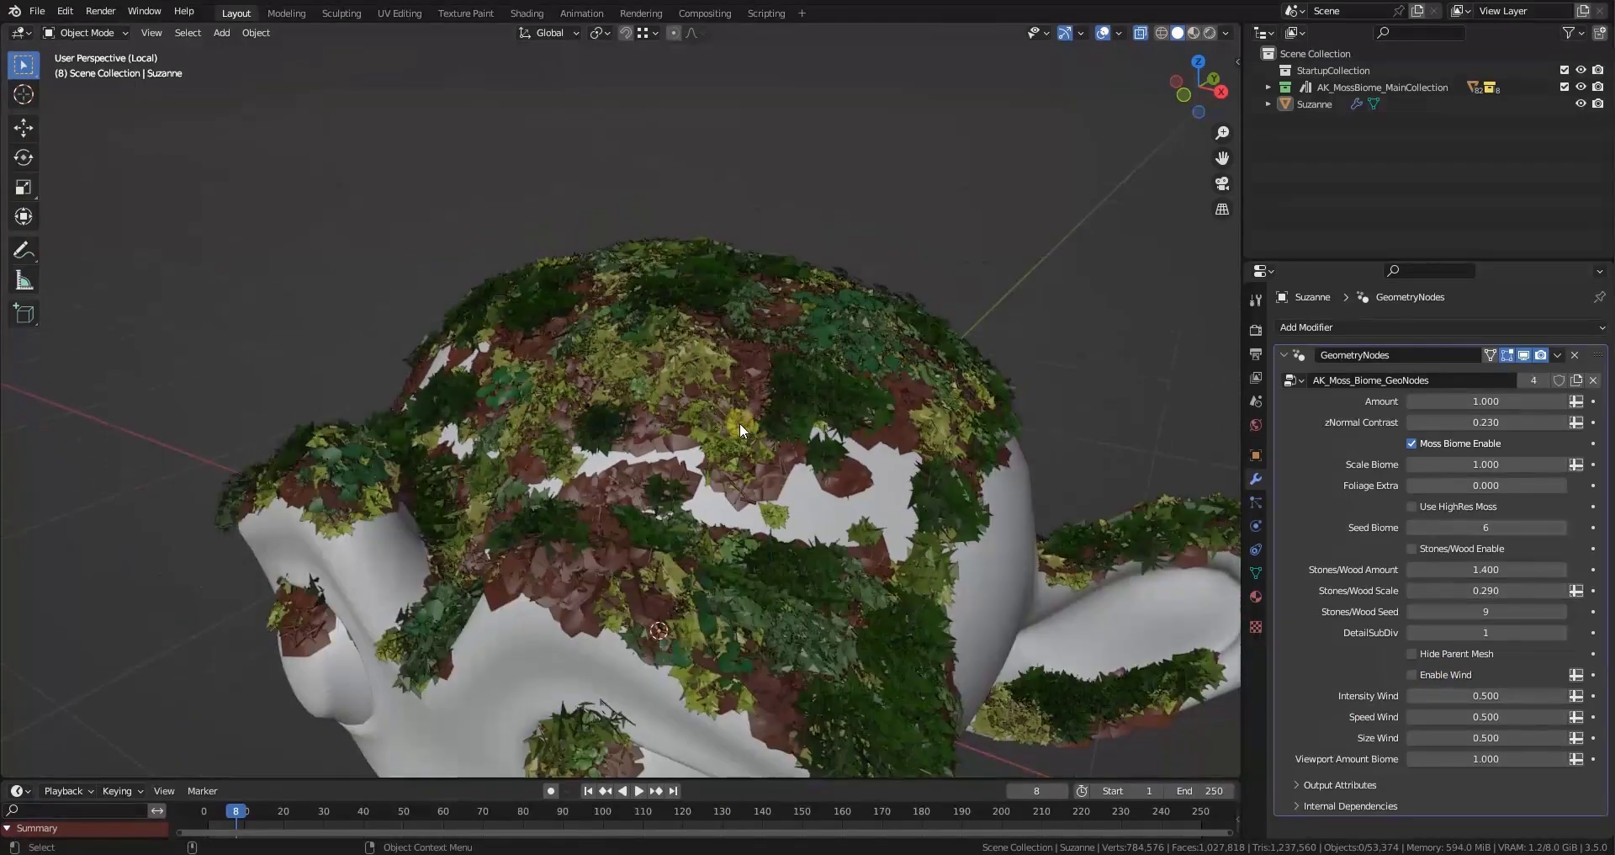
{"action": "mouse_move", "coordinate": [806, 508]}
{"action": "middle_mouse_down"}
{"action": "mouse_move", "coordinate": [760, 487]}
{"action": "mouse_move", "coordinate": [779, 507]}
{"action": "middle_mouse_up"}
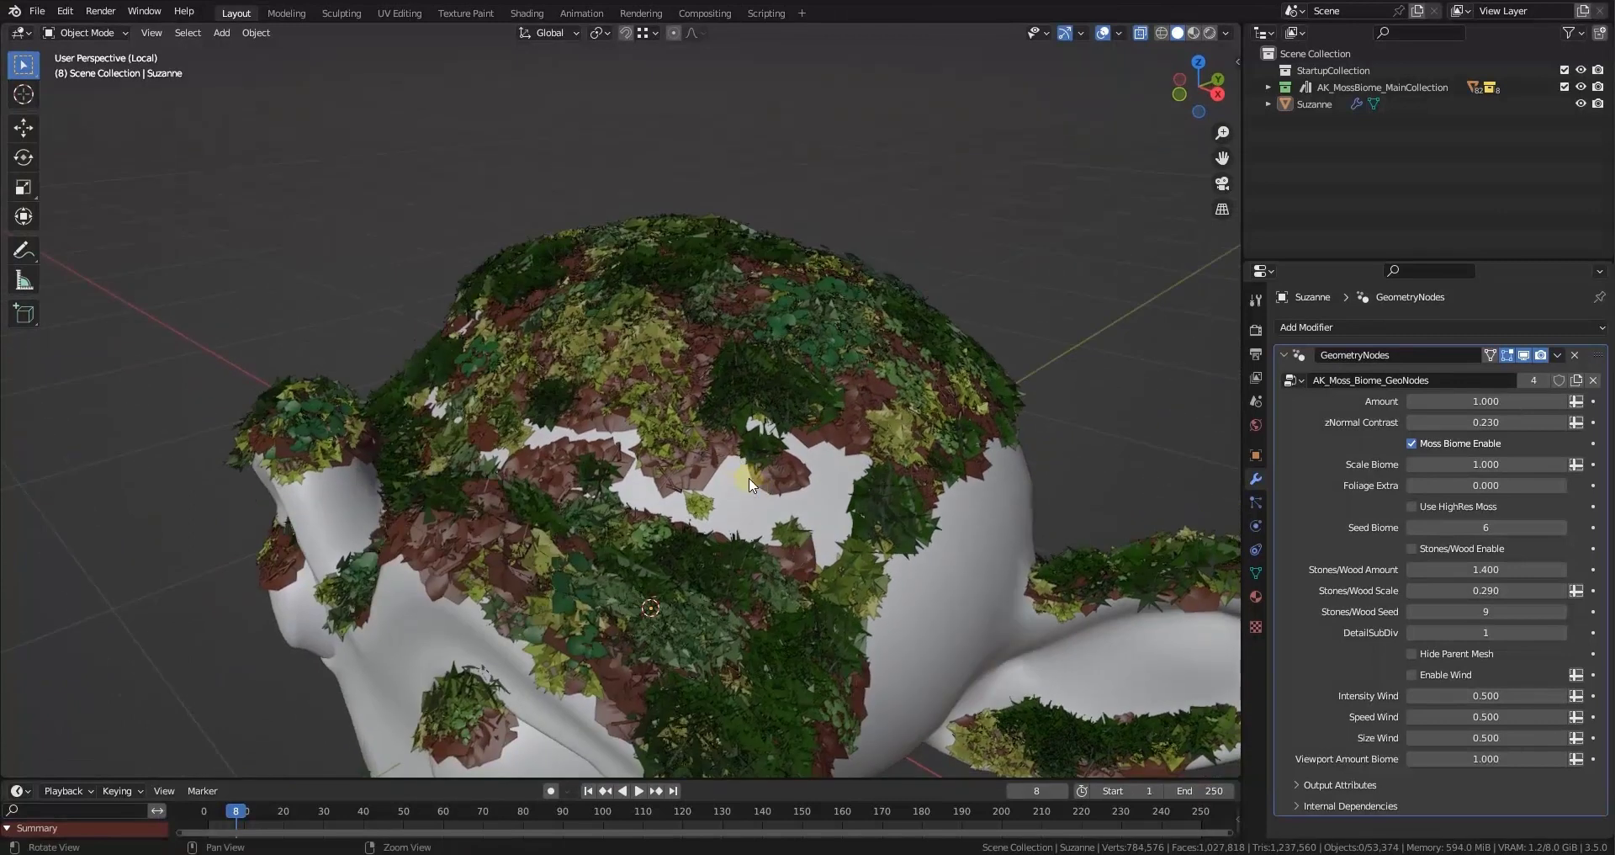
{"action": "middle_click_drag", "start_coordinate": [749, 477], "coordinate": [809, 499], "text": "alt"}
{"action": "left_click_drag", "start_coordinate": [809, 500], "coordinate": [803, 478], "text": "alt"}
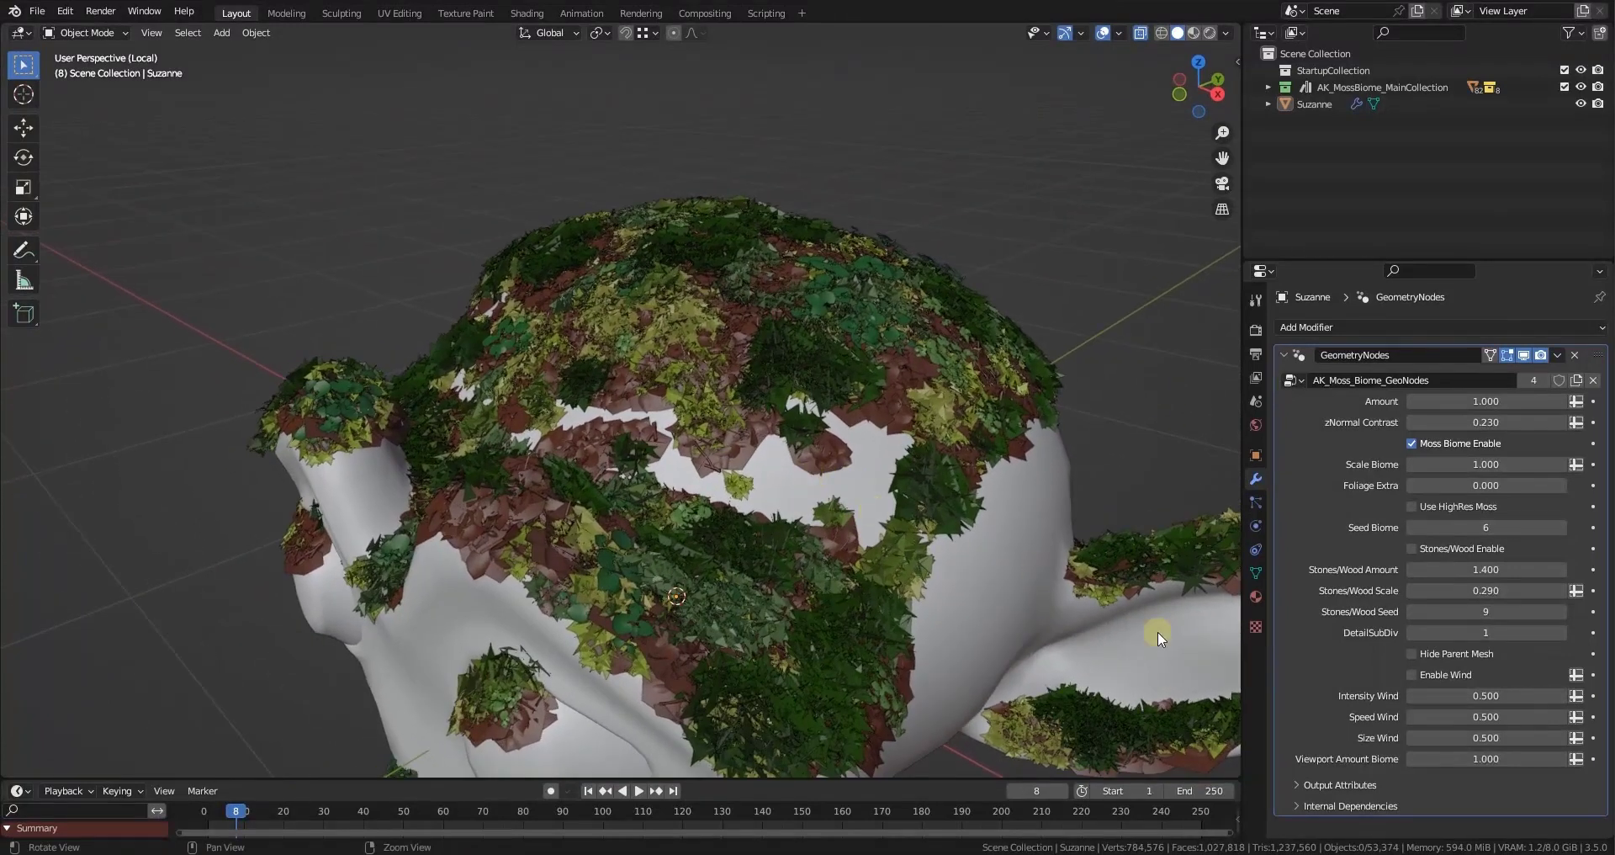
{"action": "left_click", "coordinate": [1442, 673]}
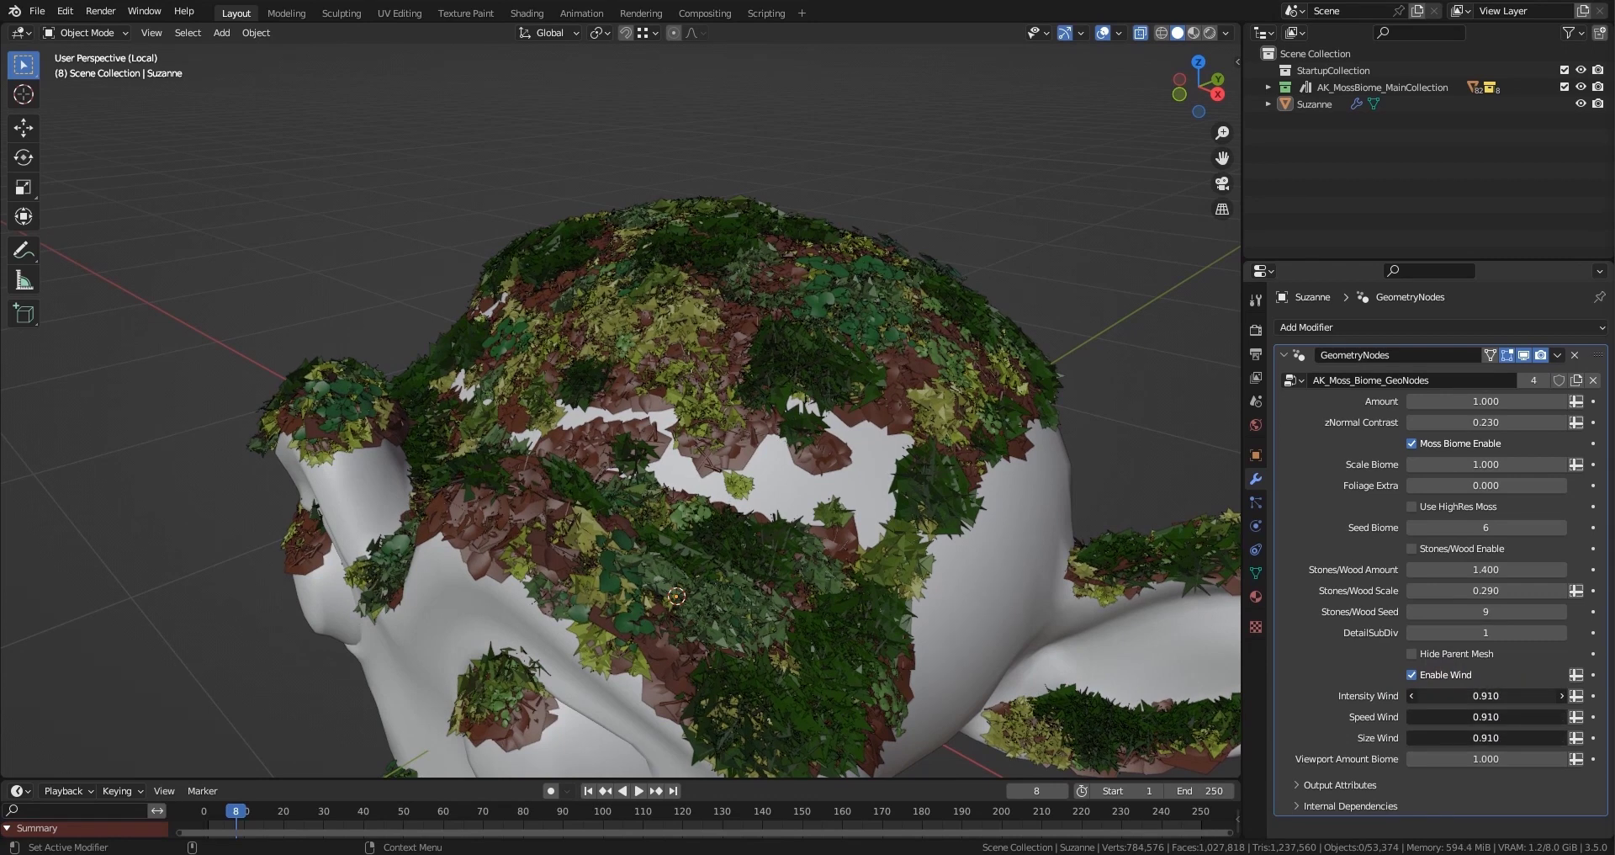
- Play the animation to preview the wind on the moss up close, and stop playback
{"action": "scroll", "coordinate": [775, 343], "scroll_direction": "up", "scroll_amount": 8}
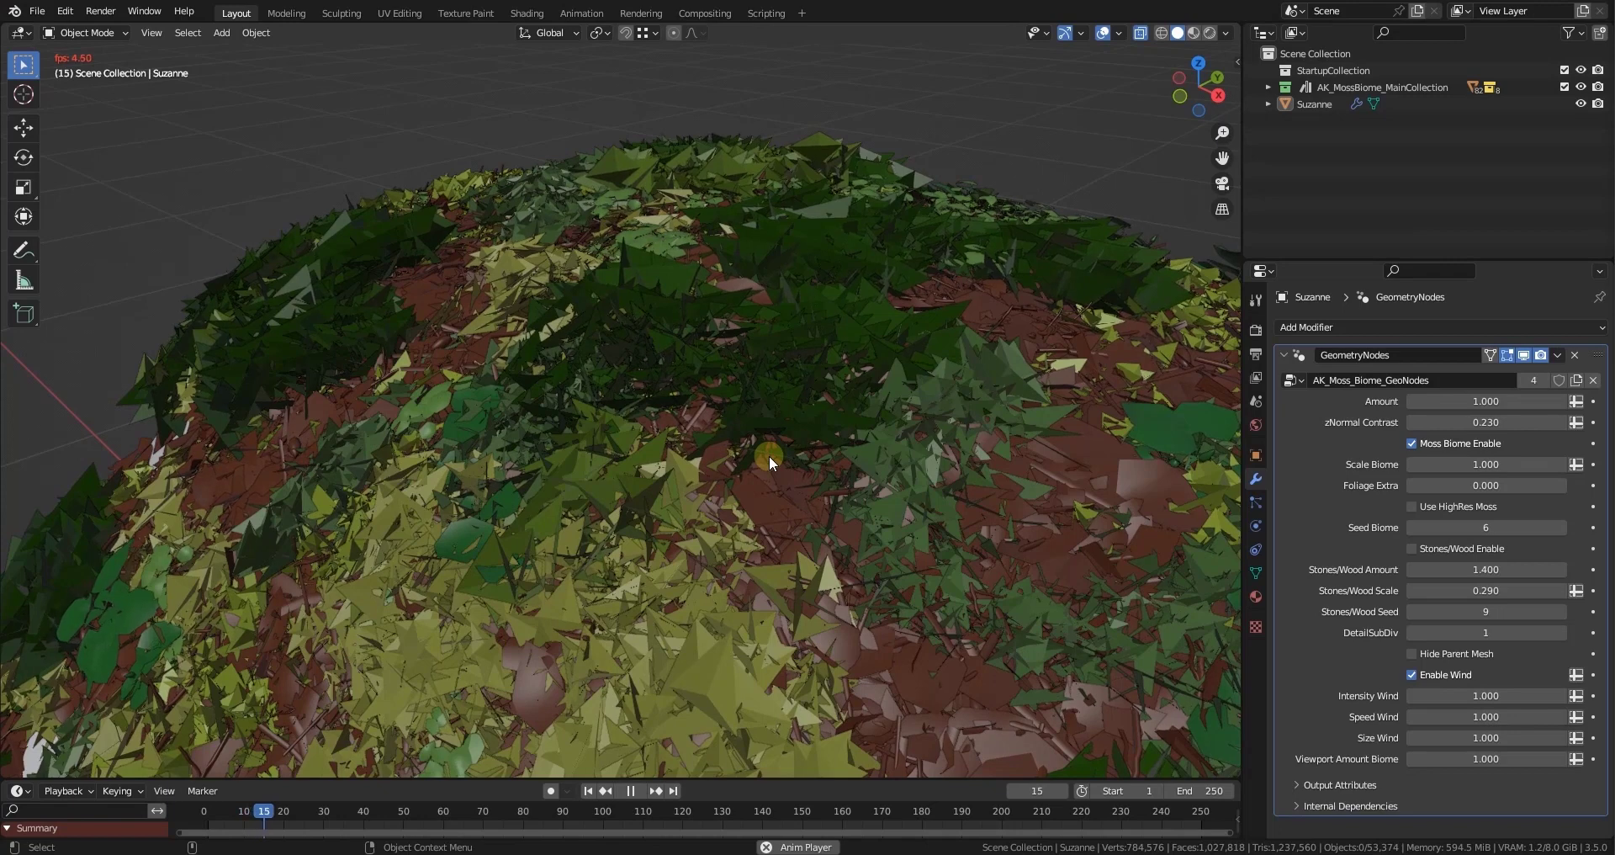
{"action": "key", "text": "space"}
{"action": "middle_click_drag", "start_coordinate": [769, 456], "coordinate": [680, 523]}
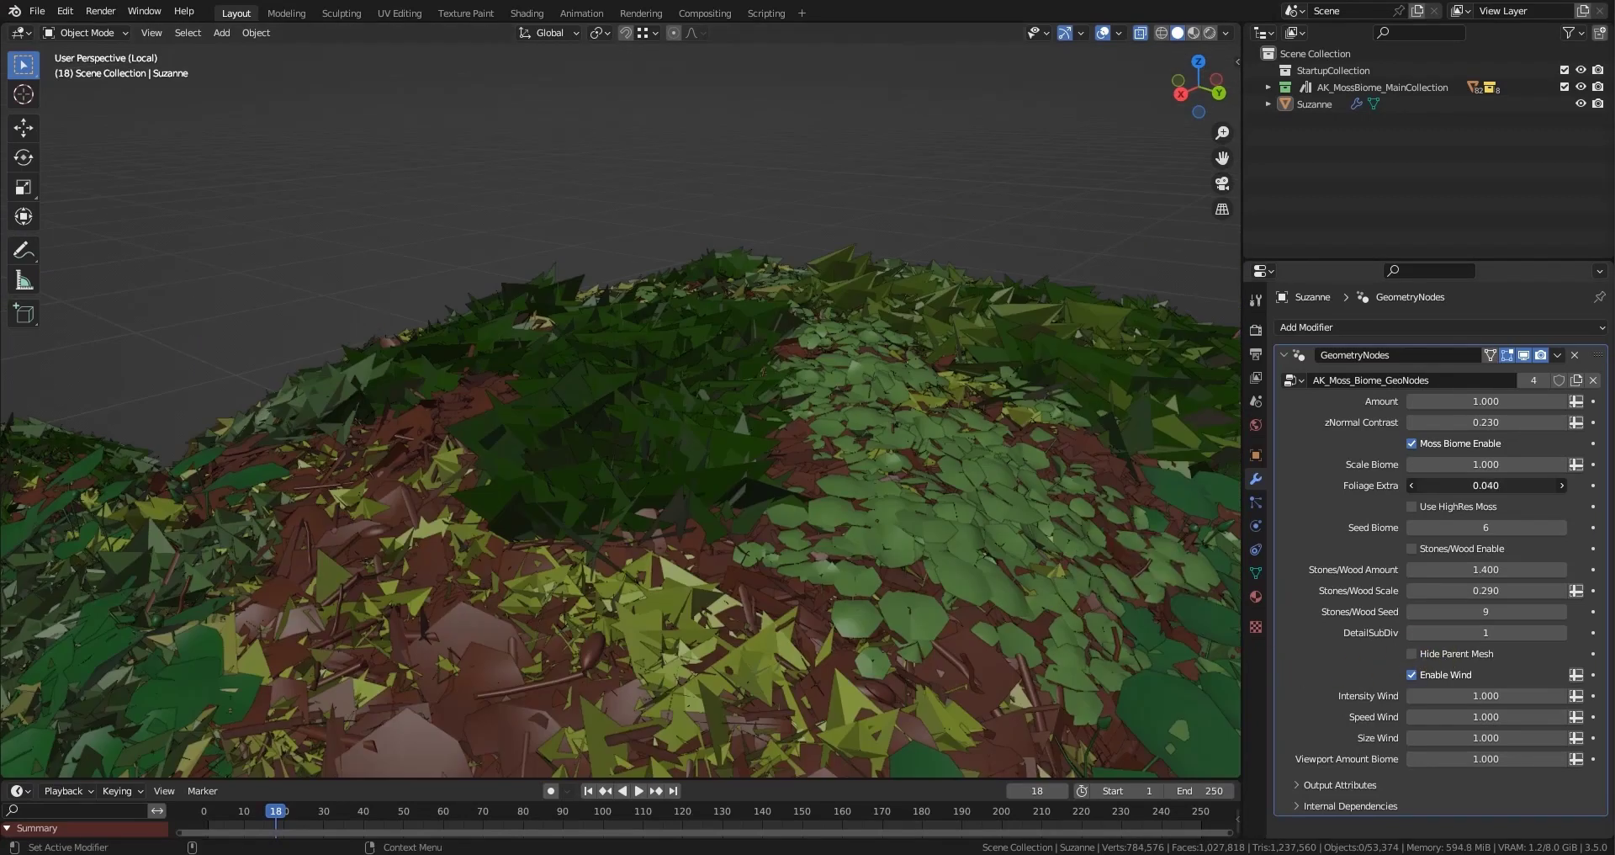
- Set Foliage Extra to 2.000 and view the ferns on Suzanne up close
{"action": "left_click_drag", "start_coordinate": [1463, 485], "coordinate": [1613, 485]}
{"action": "scroll", "coordinate": [454, 360], "scroll_direction": "down", "scroll_amount": 7}
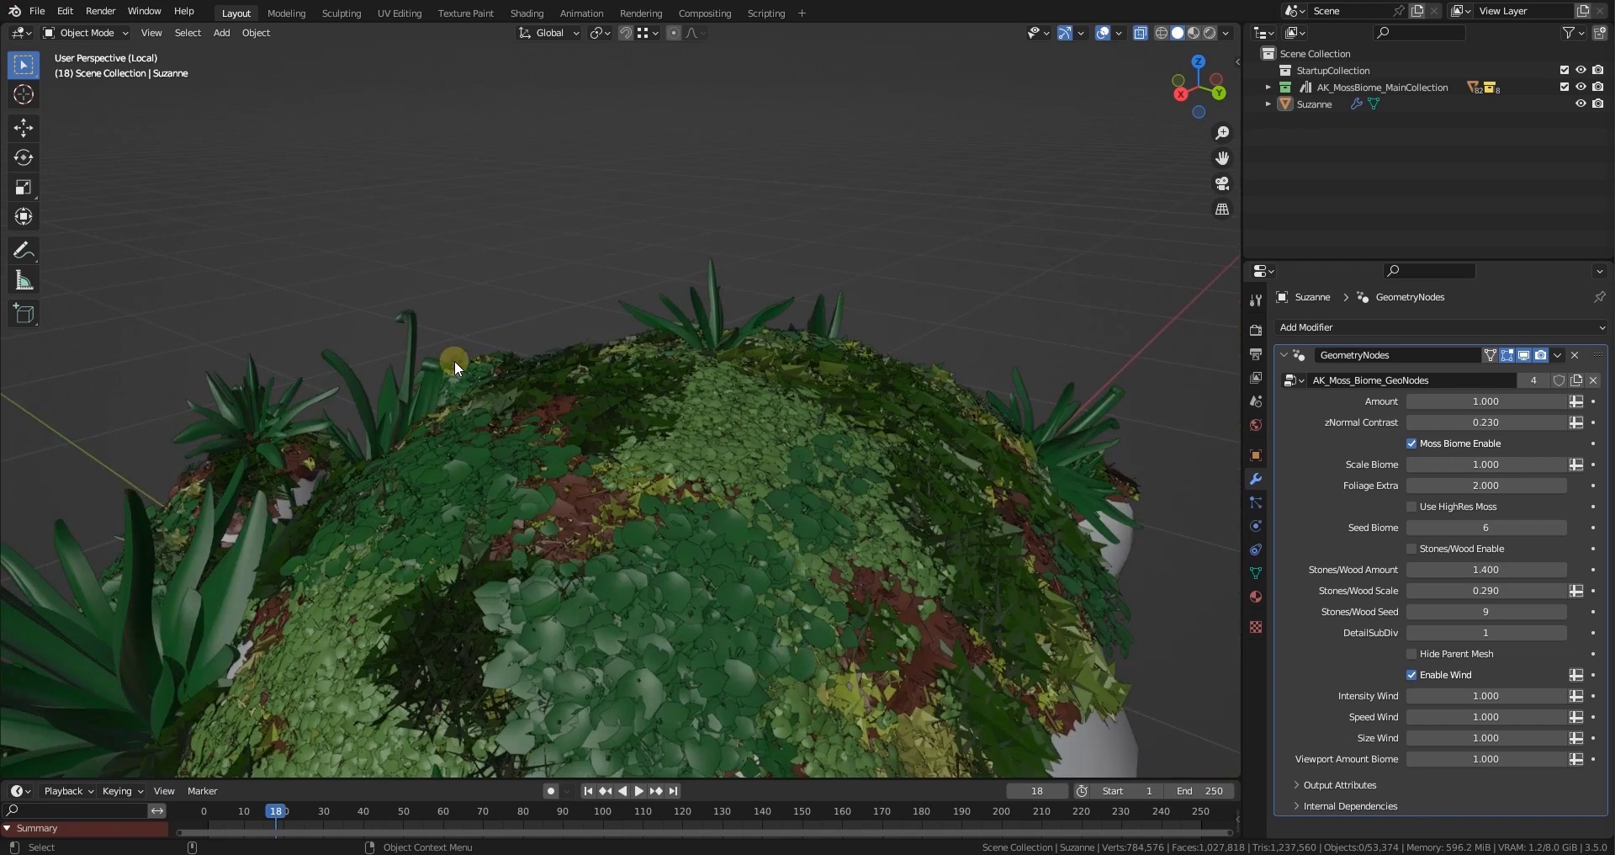
{"action": "middle_click_drag", "start_coordinate": [447, 395], "coordinate": [548, 351]}
{"action": "scroll", "coordinate": [565, 471], "scroll_direction": "up", "scroll_amount": 4}
{"action": "middle_click_drag", "start_coordinate": [547, 457], "coordinate": [602, 422], "text": "shift"}
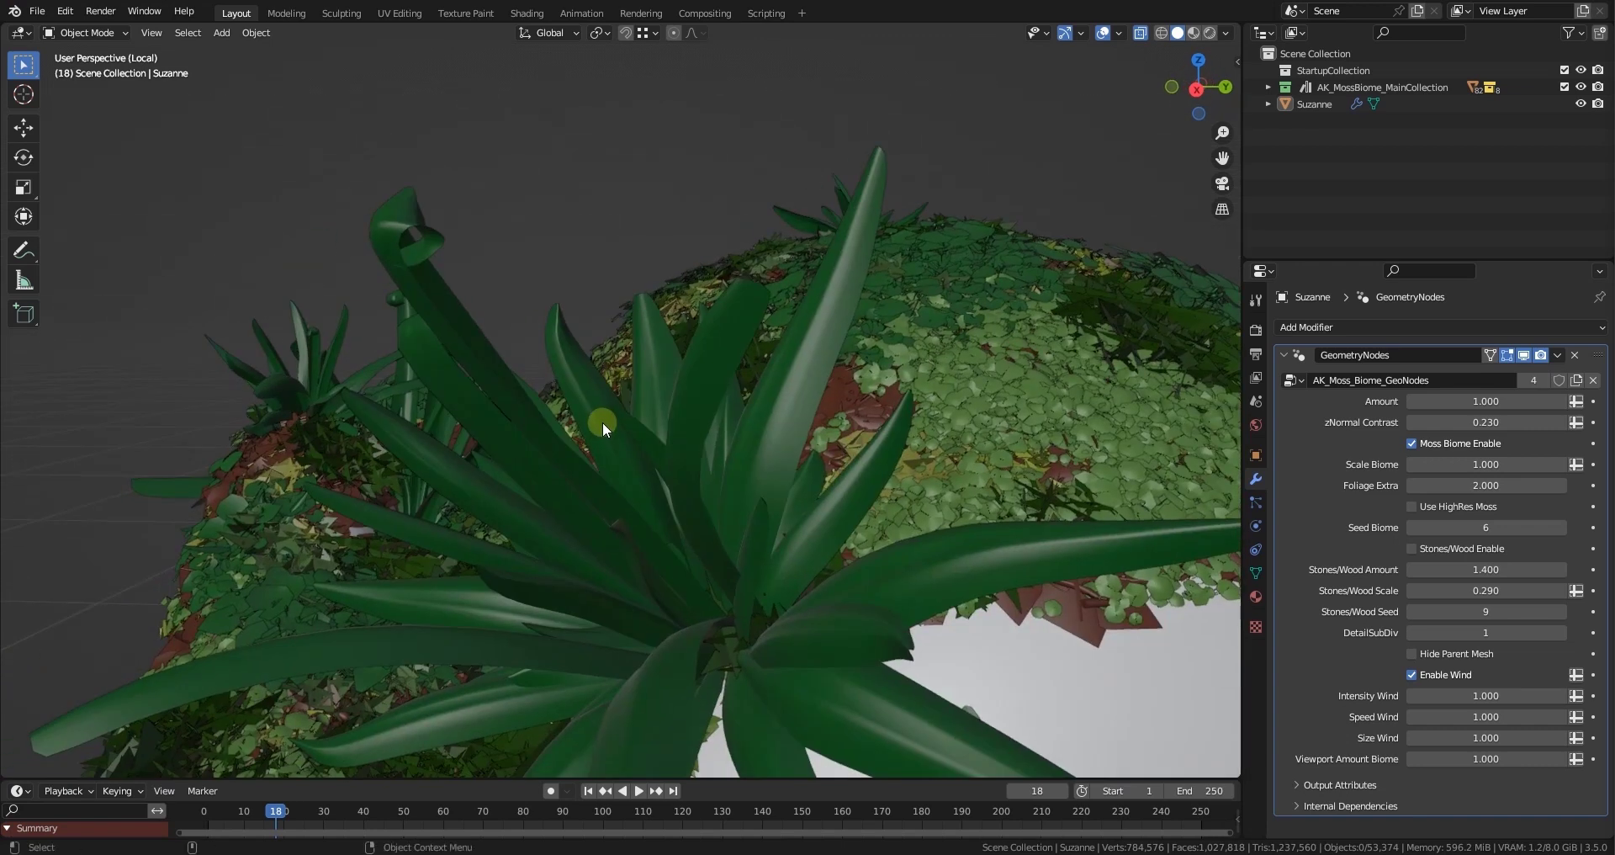
{"action": "scroll", "coordinate": [603, 421], "scroll_direction": "up", "scroll_amount": 2}
{"action": "scroll", "coordinate": [603, 421], "scroll_direction": "down", "scroll_amount": 3}
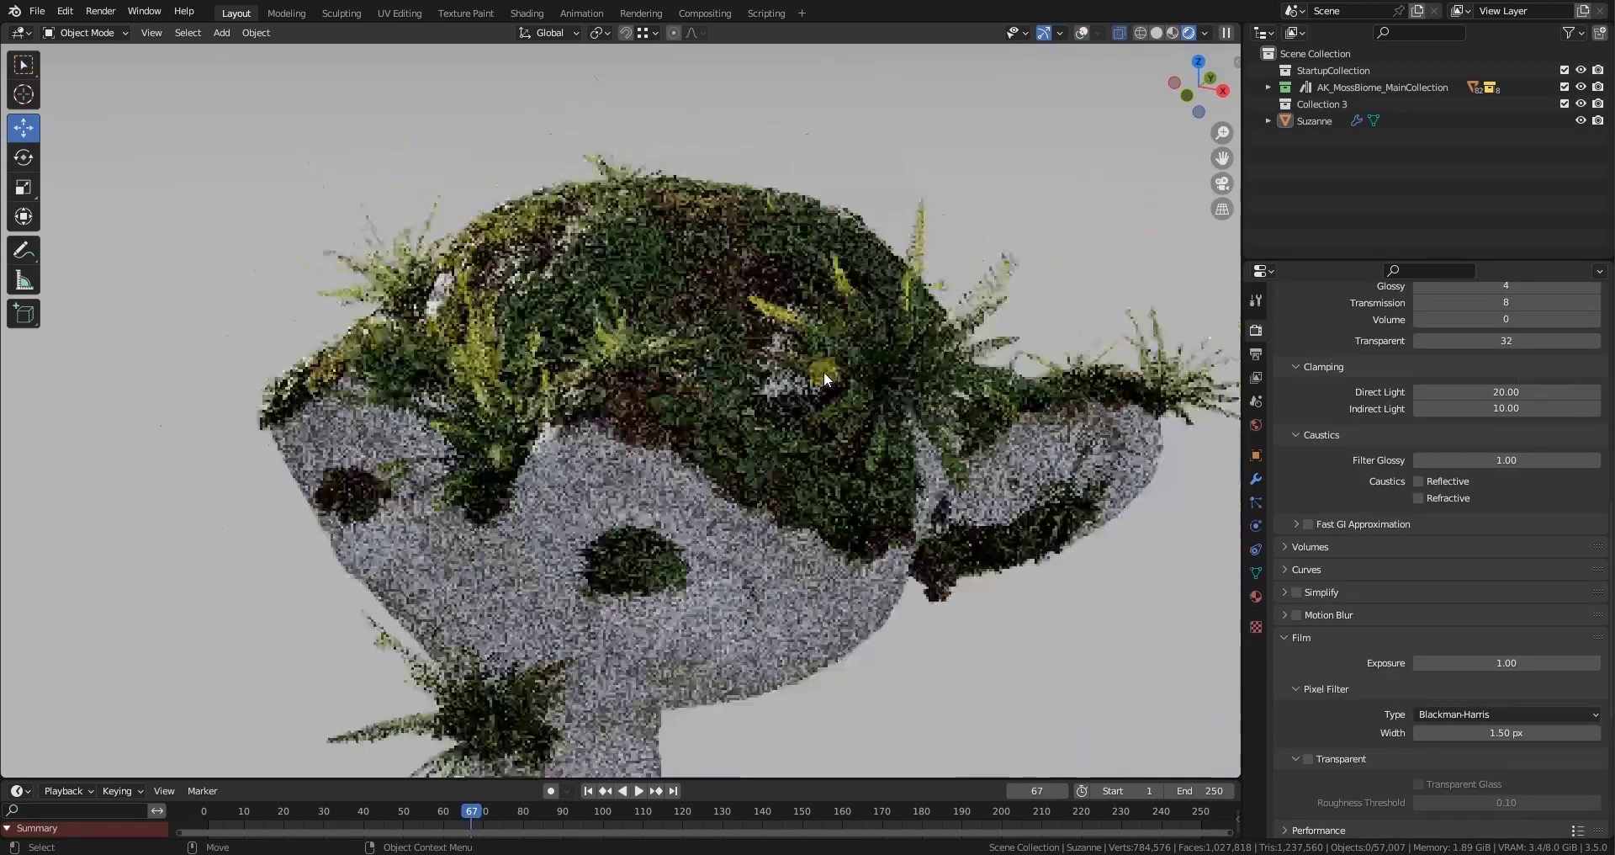
- Duplicate the large stone Stone_A in place and move the copy to the Scene Collection
{"action": "middle_click_drag", "start_coordinate": [801, 416], "coordinate": [916, 454]}
{"action": "scroll", "coordinate": [916, 455], "scroll_direction": "down", "scroll_amount": 4}
{"action": "scroll", "coordinate": [916, 454], "scroll_direction": "up", "scroll_amount": 5}
{"action": "scroll", "coordinate": [920, 455], "scroll_direction": "down", "scroll_amount": 1}
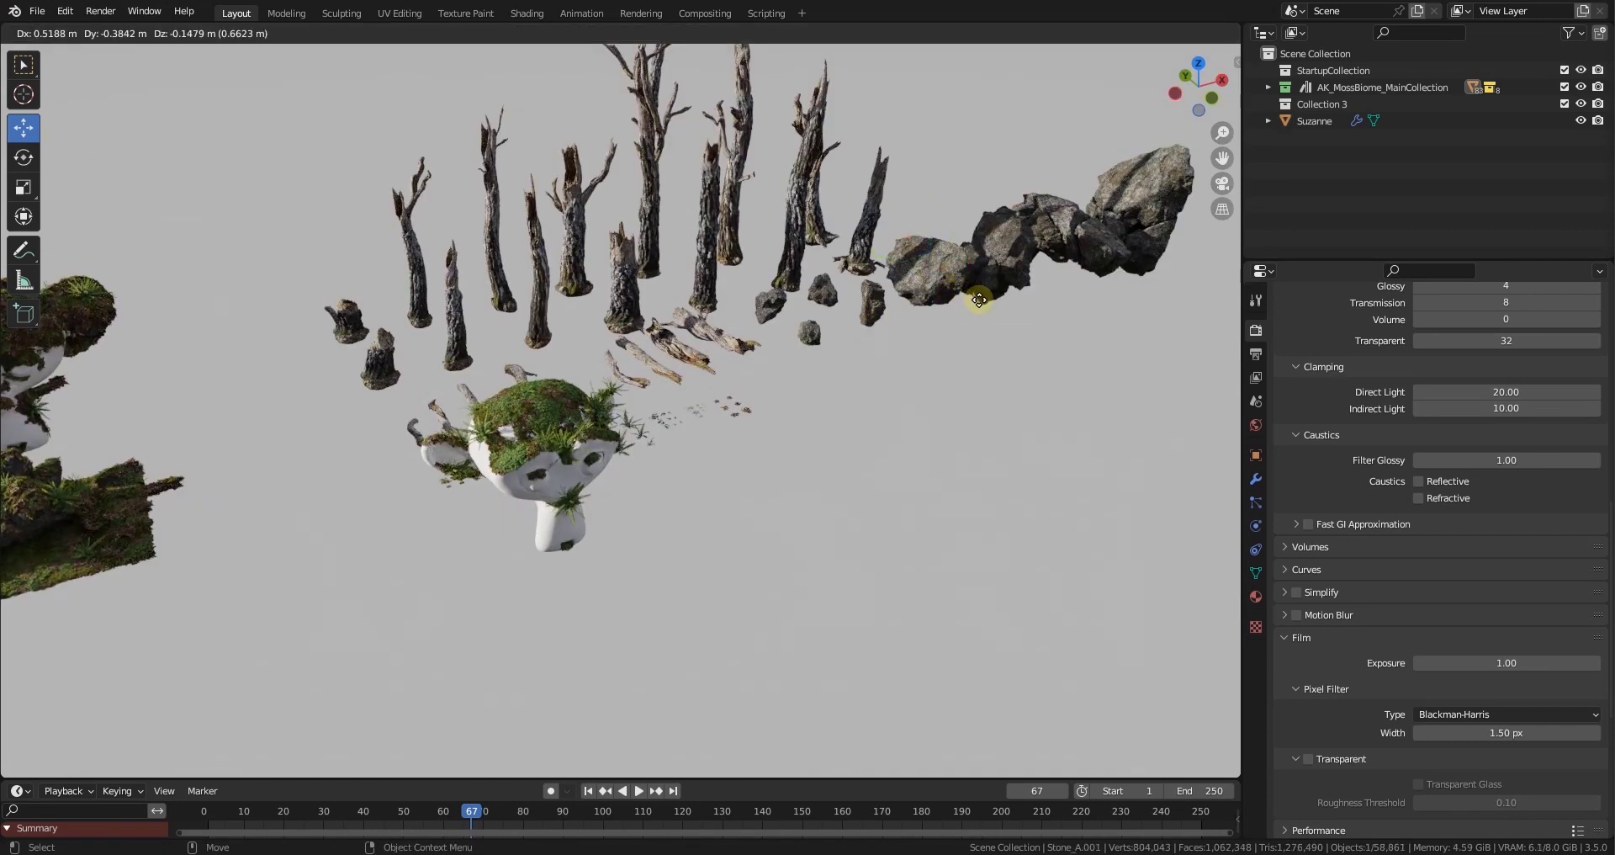
{"action": "right_click", "coordinate": [979, 300]}
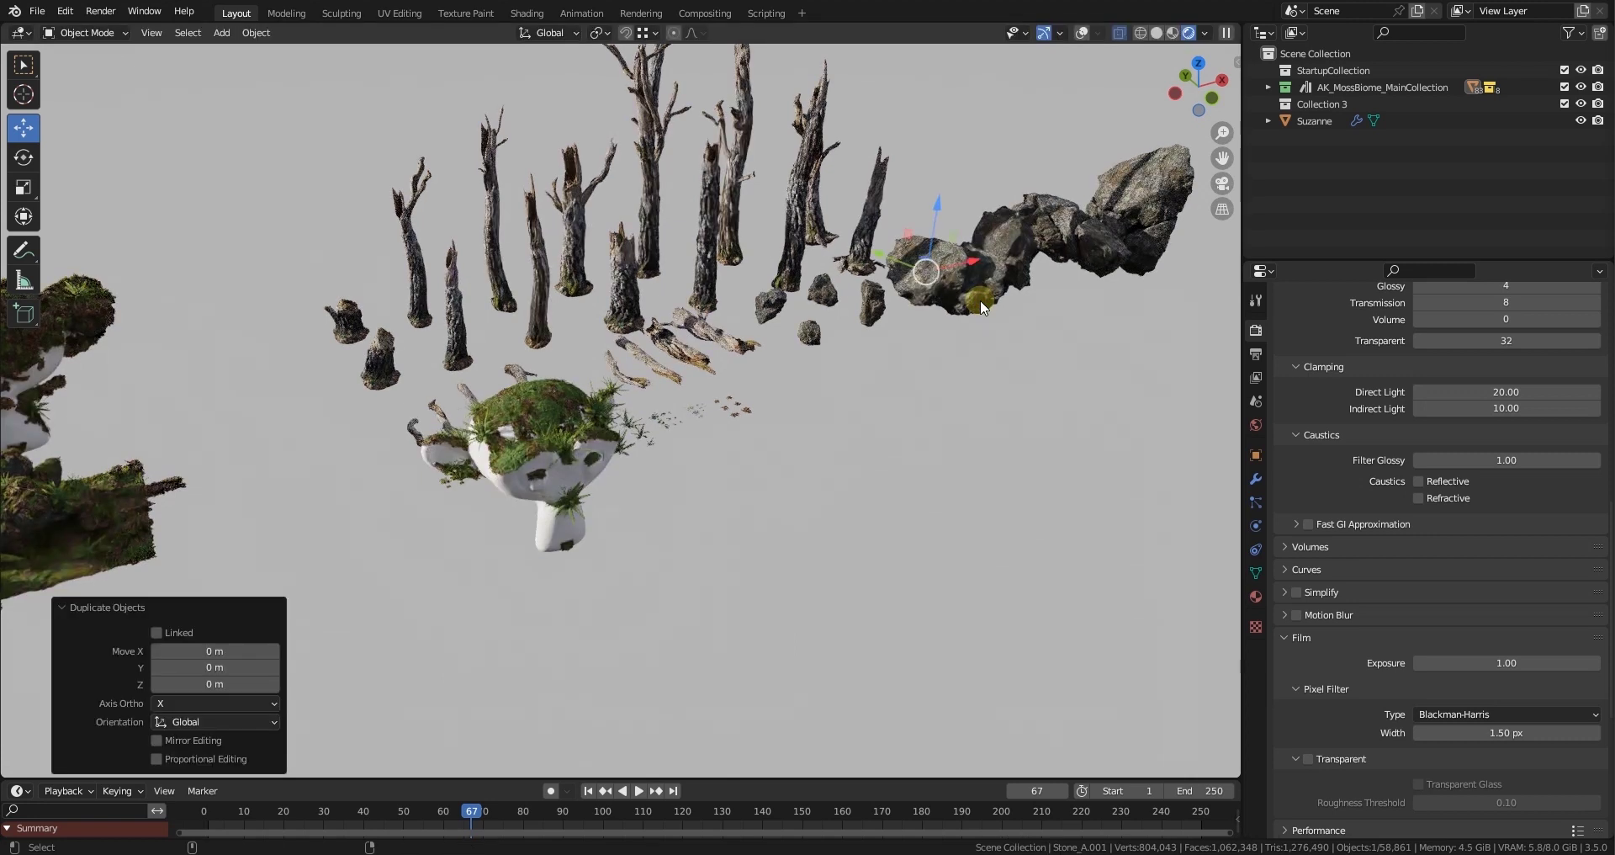
{"action": "key", "text": "m"}
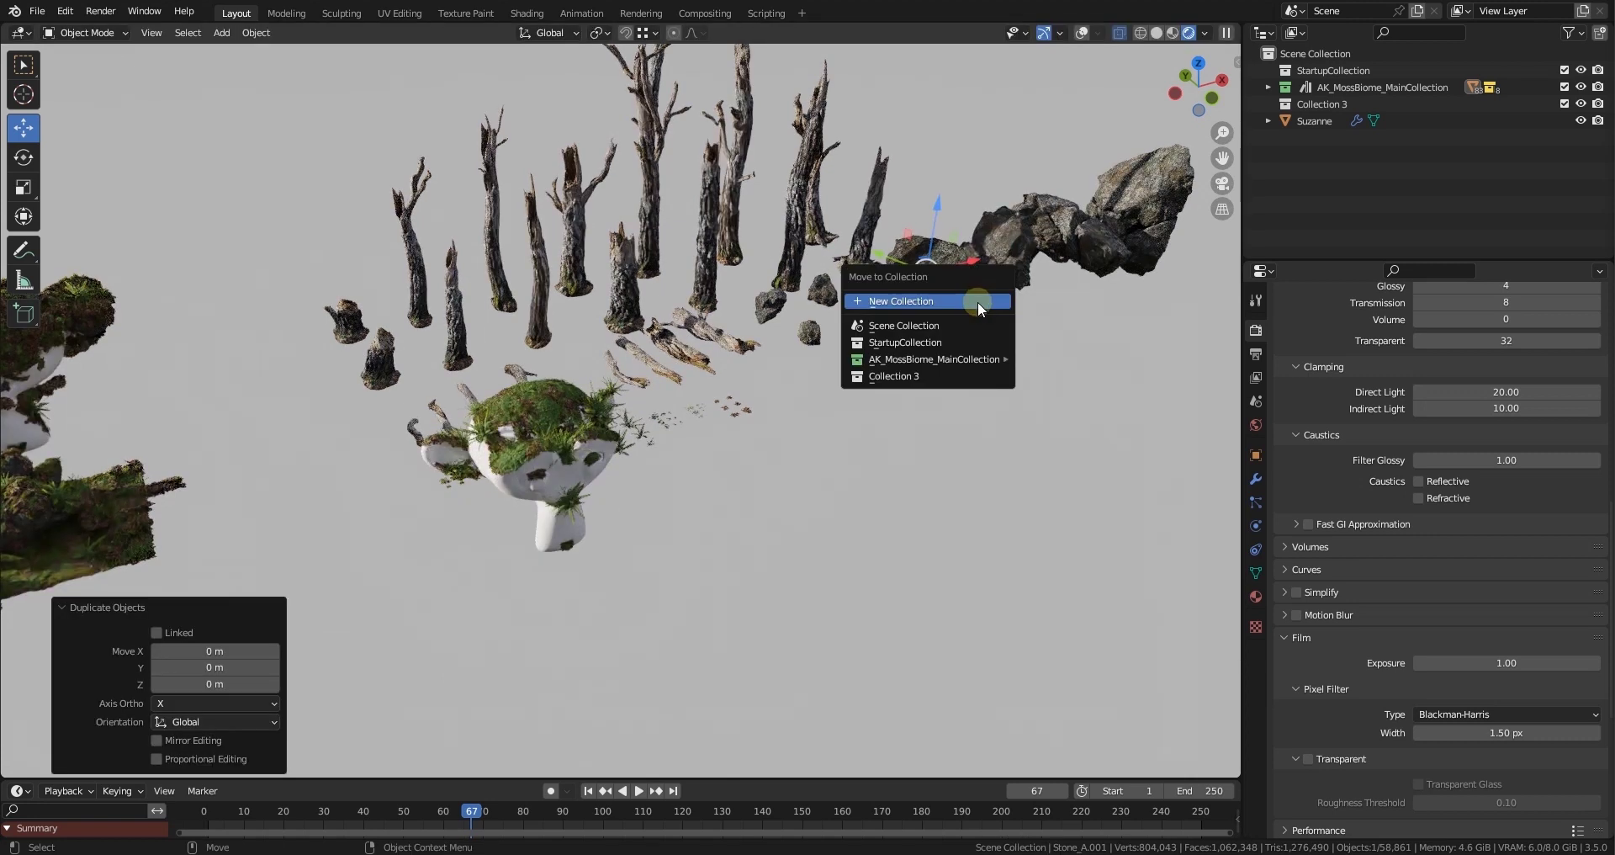
{"action": "left_click", "coordinate": [909, 325]}
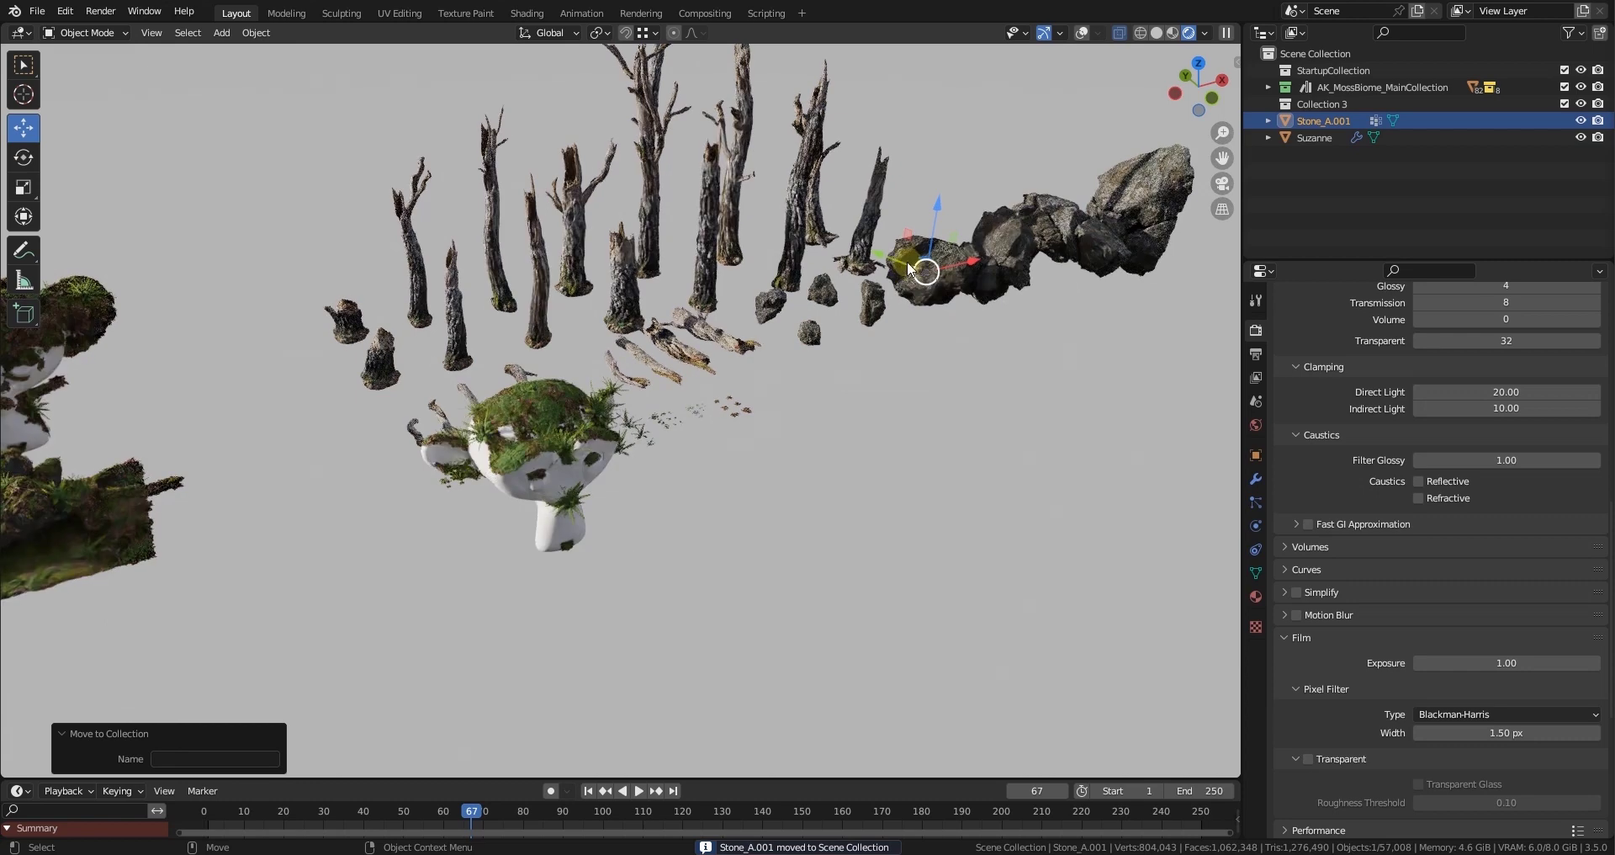
- Move the duplicated stone -7.32 m in X and about -4.06 m in Y, placing it beside Suzanne
{"action": "left_click_drag", "start_coordinate": [914, 273], "coordinate": [716, 513]}
{"action": "scroll", "coordinate": [716, 513], "scroll_direction": "up", "scroll_amount": 3}
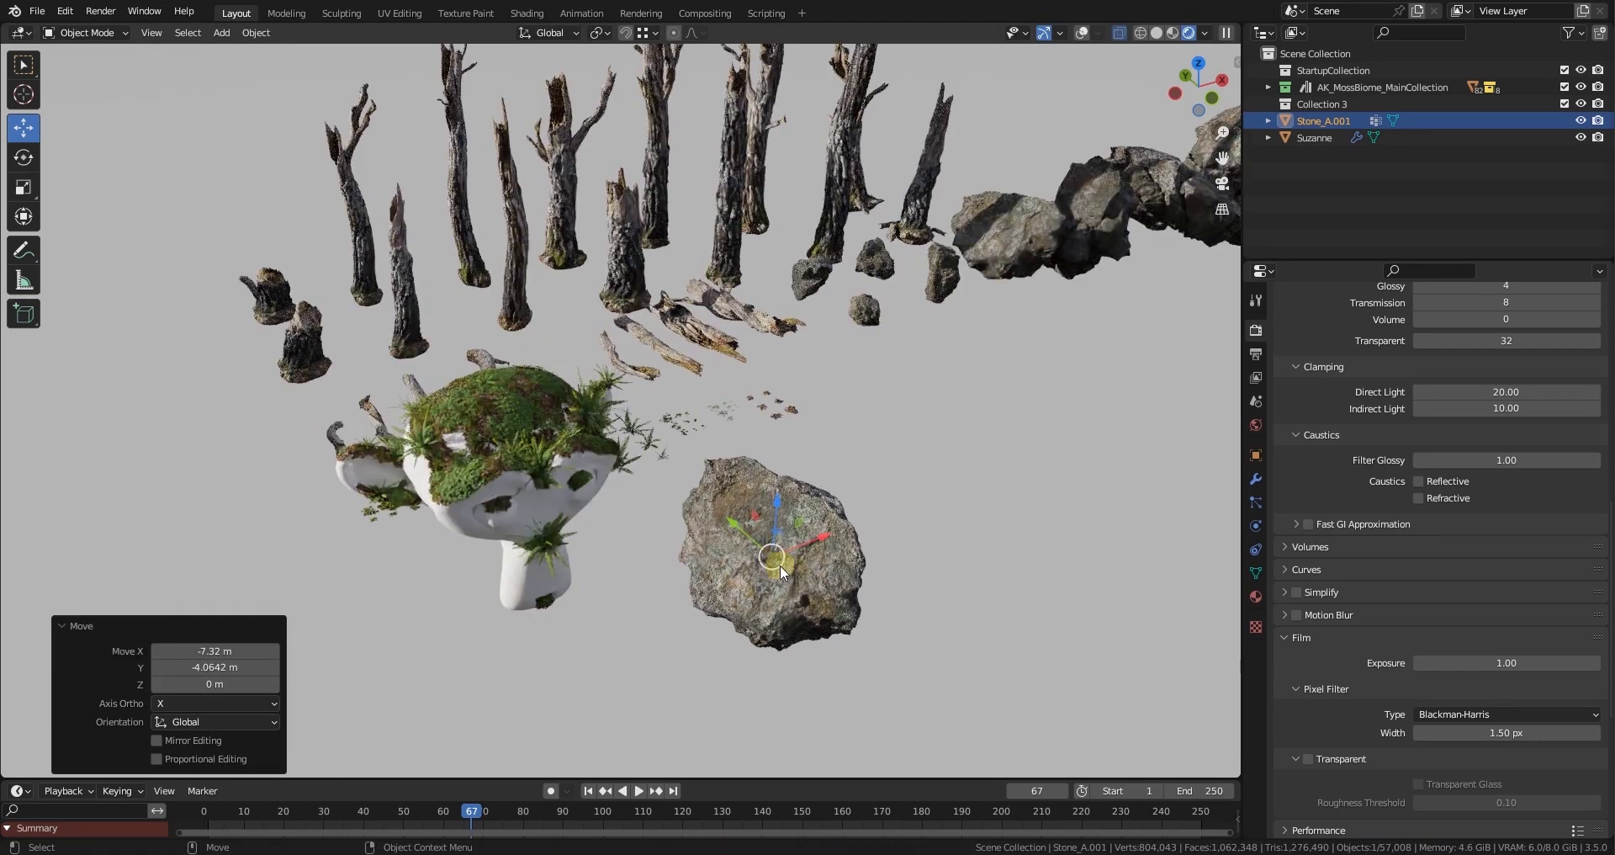
- Copy Suzanne's modifiers to the duplicated stone with Copy Modifiers, keeping Suzanne as the active object
{"action": "left_click", "coordinate": [559, 471], "text": "shift"}
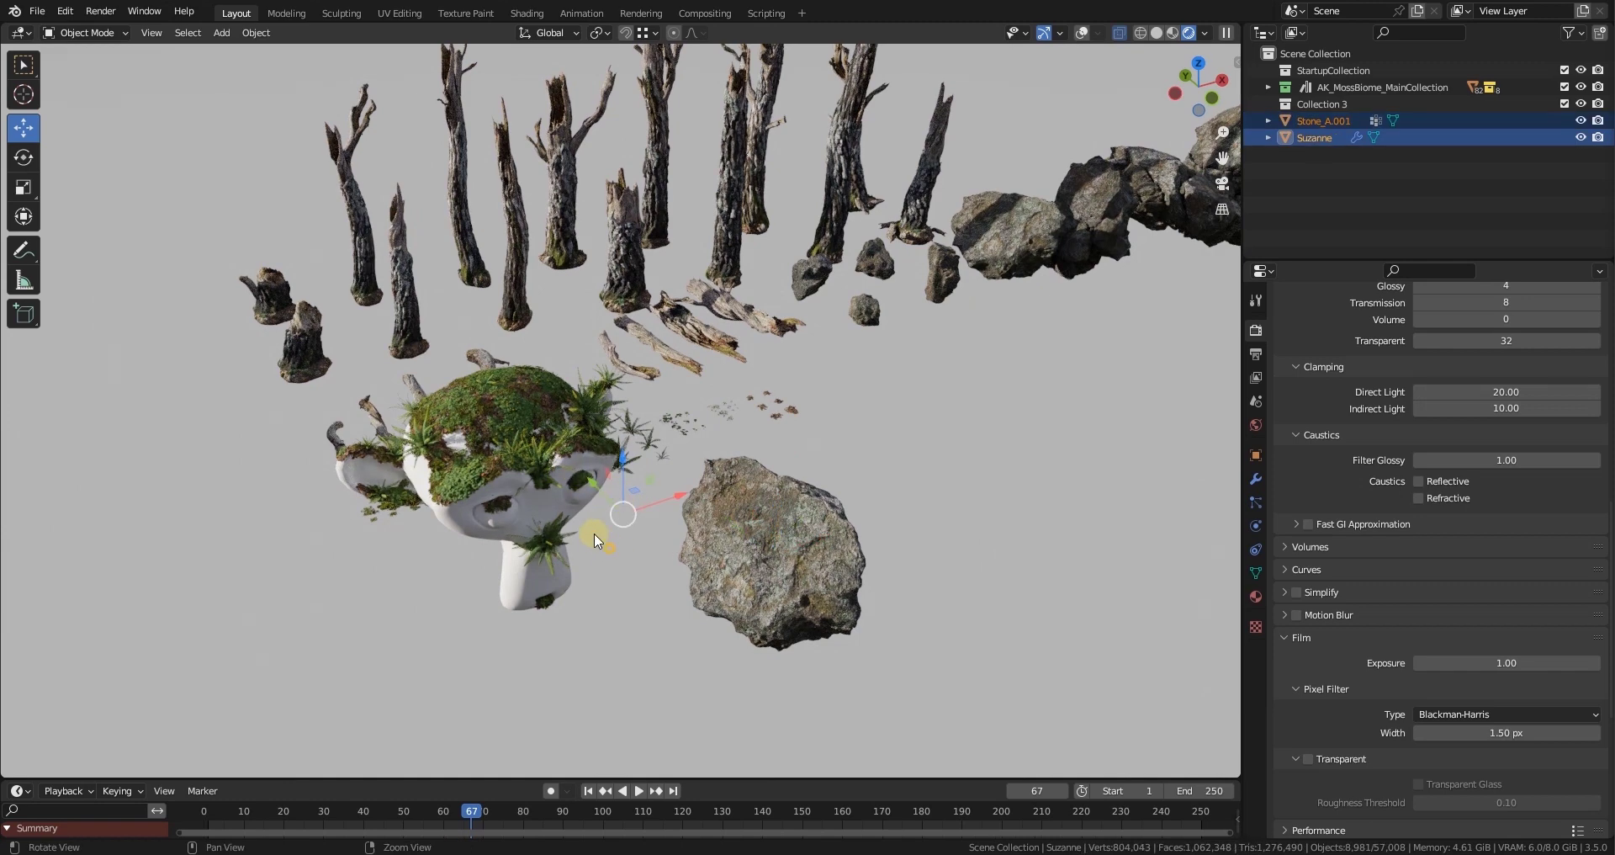
{"action": "left_click_drag", "start_coordinate": [595, 534], "coordinate": [586, 512], "text": "alt"}
{"action": "scroll", "coordinate": [564, 498], "scroll_direction": "up", "scroll_amount": 3}
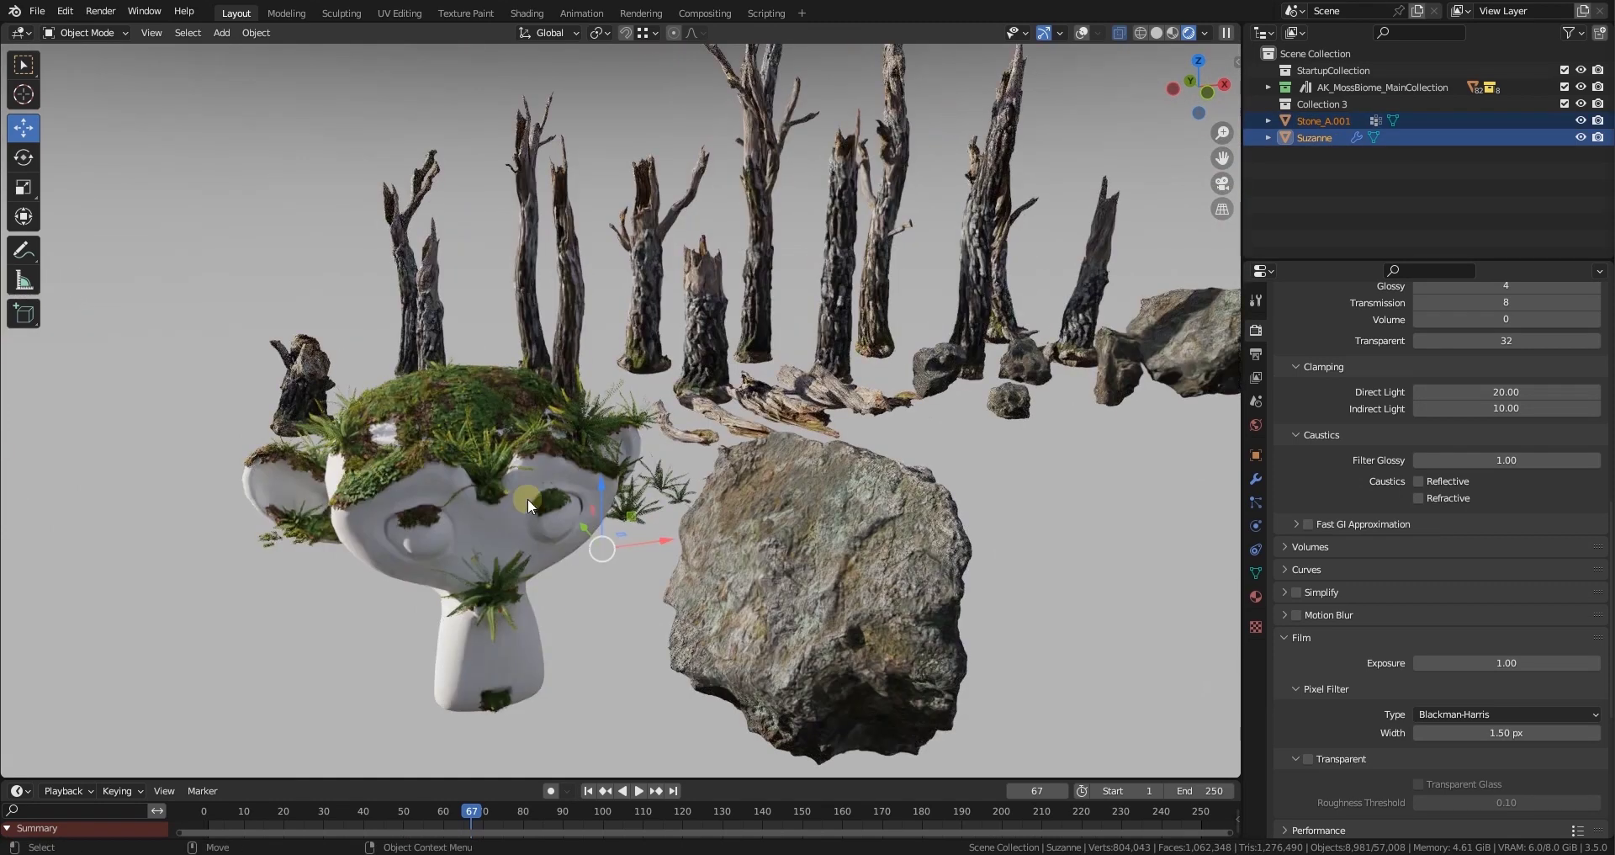
{"action": "middle_click_drag", "start_coordinate": [538, 501], "coordinate": [542, 503]}
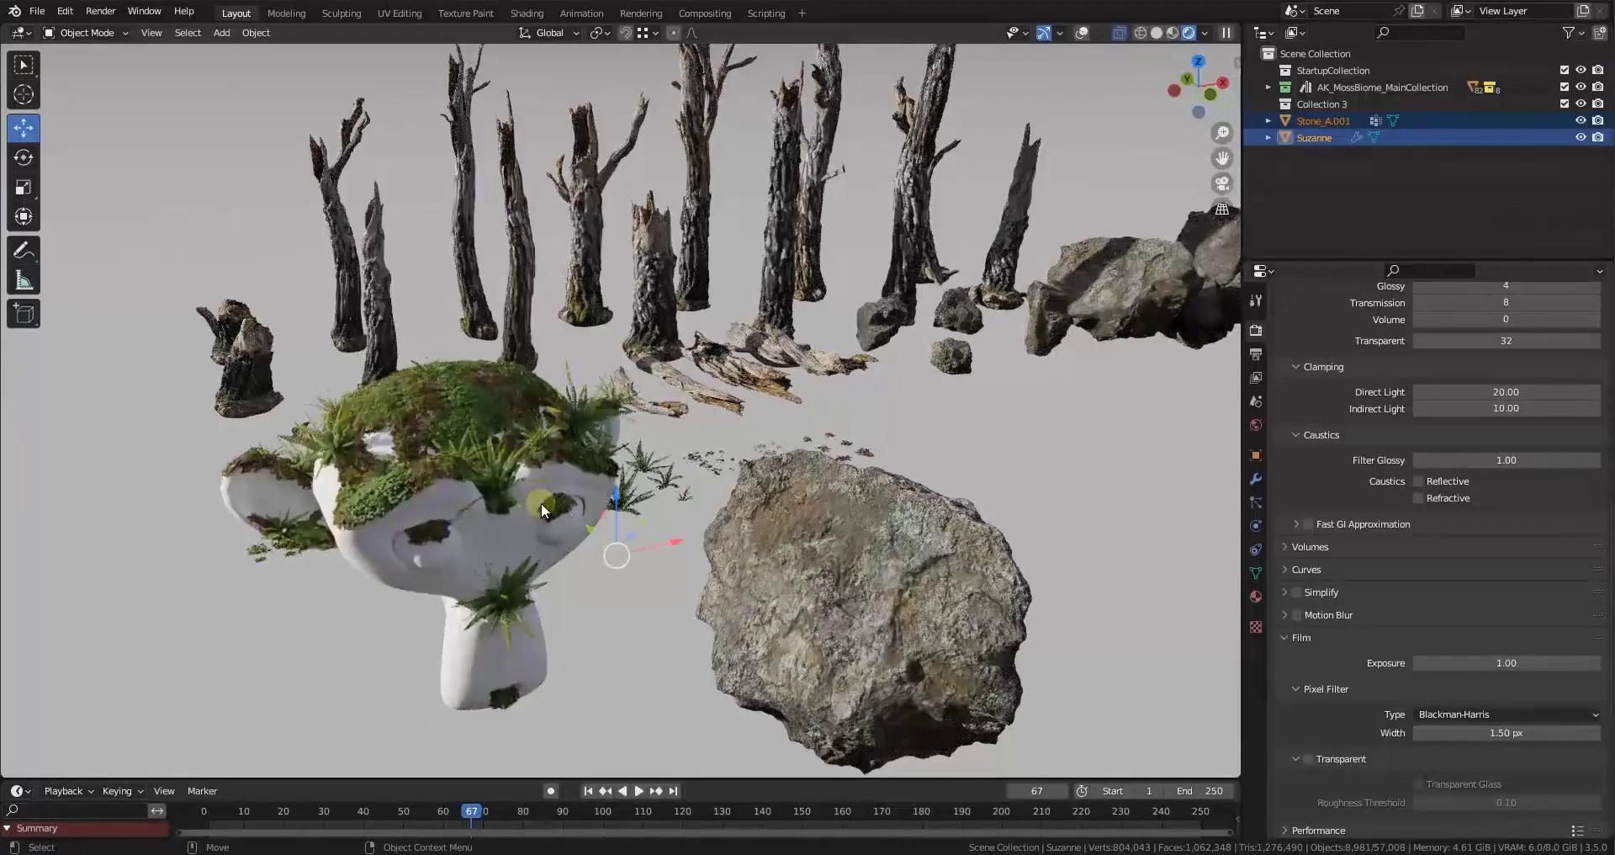
{"action": "key", "text": "q"}
{"action": "mouse_move", "coordinate": [542, 502]}
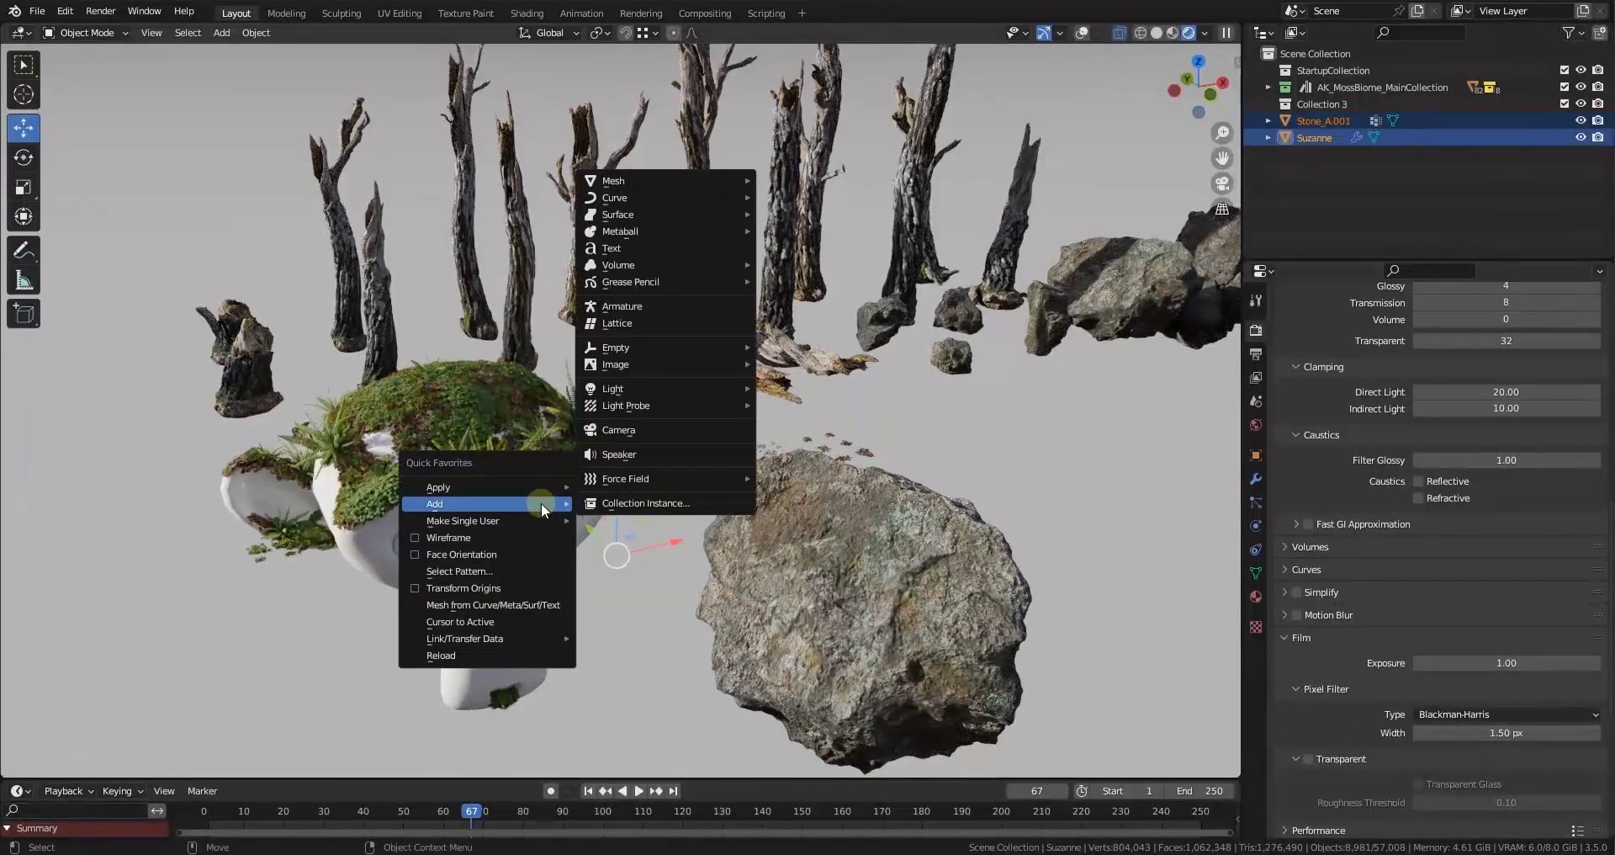
{"action": "mouse_move", "coordinate": [508, 639]}
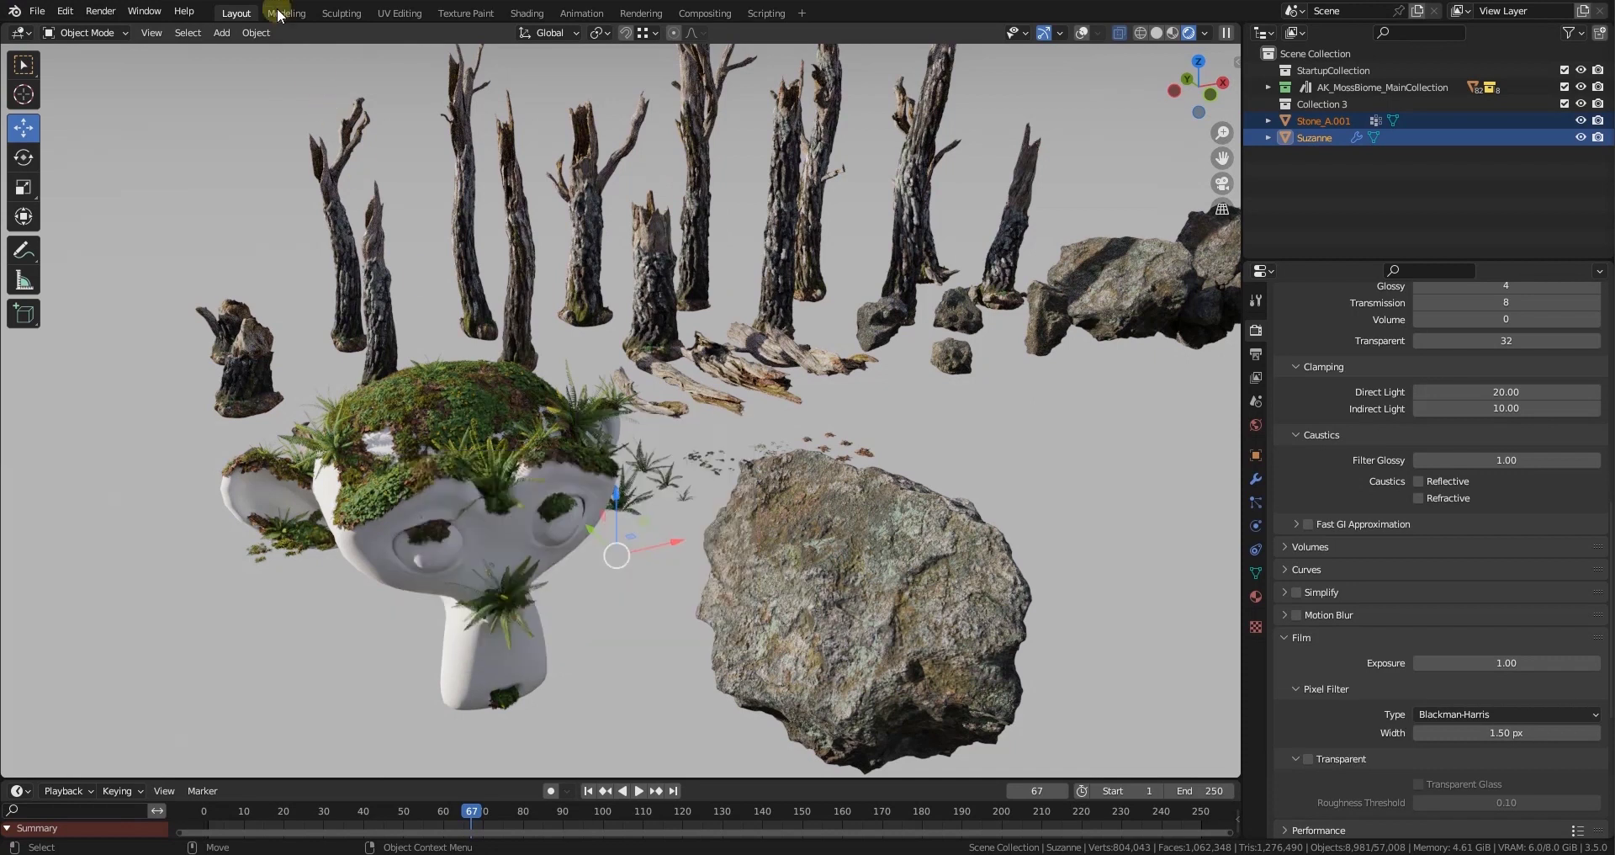
{"action": "left_click", "coordinate": [259, 35]}
{"action": "key", "text": "Escape"}
{"action": "left_click", "coordinate": [257, 32]}
{"action": "mouse_move", "coordinate": [320, 378]}
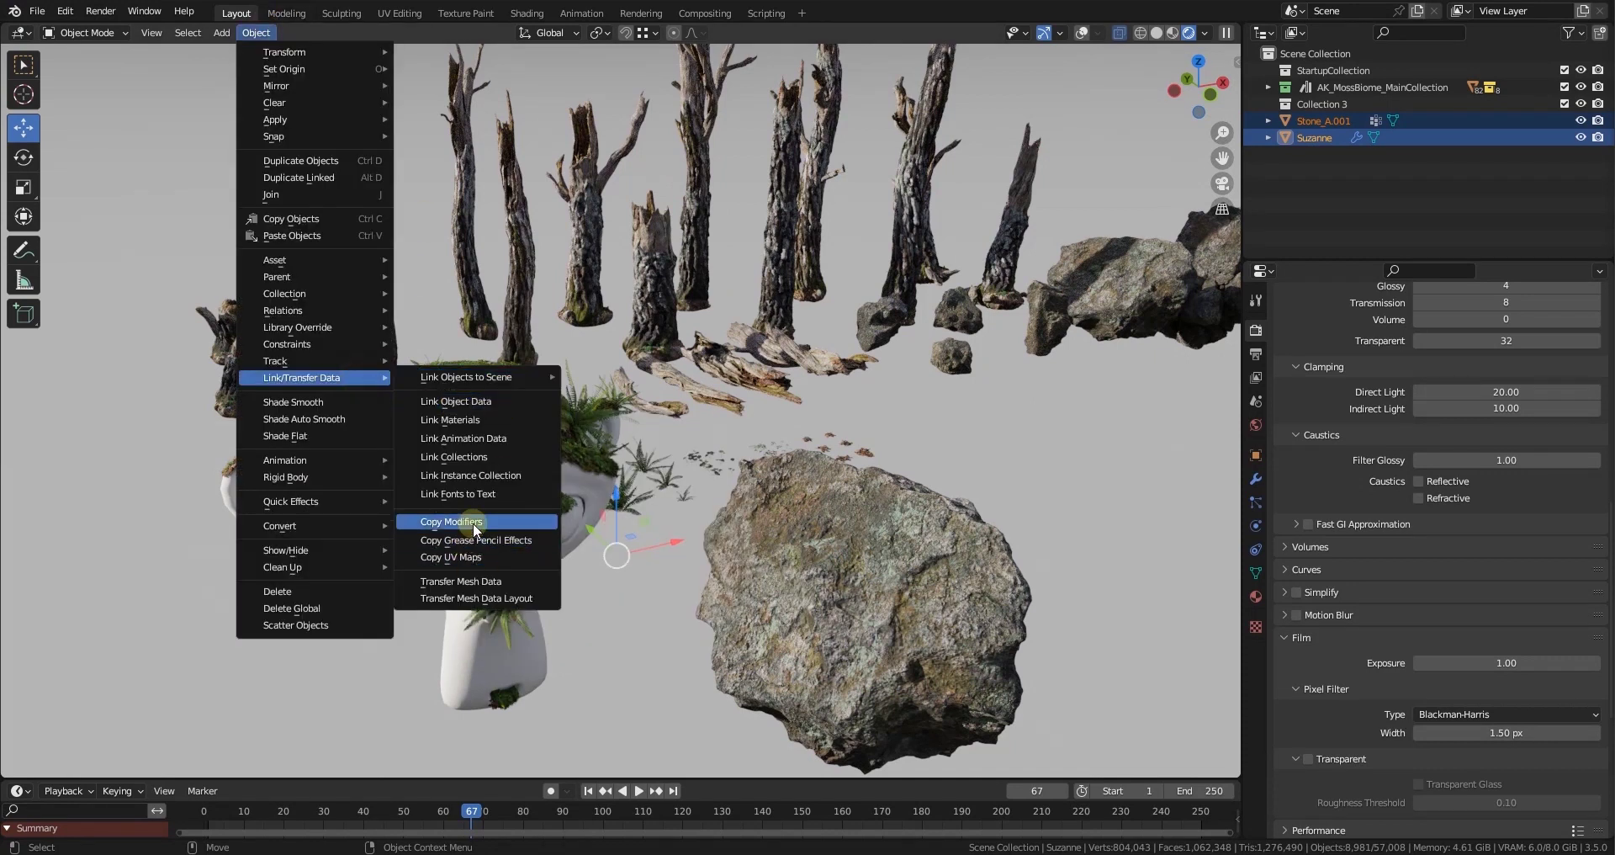
- Select only the duplicated stone and examine the moss and ferns on it up close beside Suzanne
{"action": "left_click", "coordinate": [1063, 468]}
{"action": "left_click", "coordinate": [997, 631]}
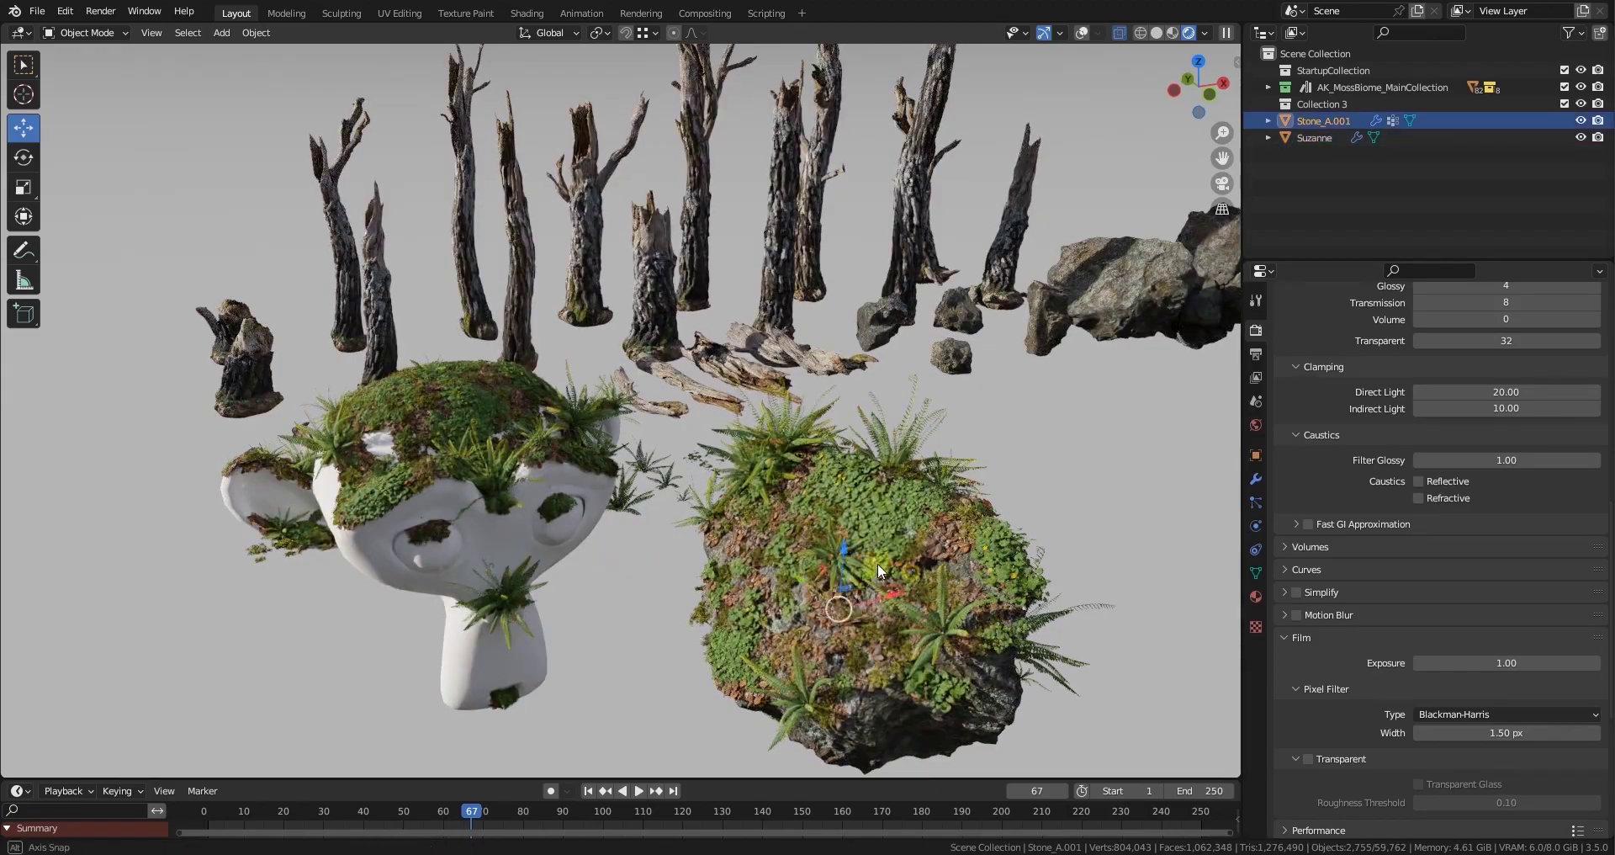
{"action": "left_click_drag", "start_coordinate": [877, 564], "coordinate": [986, 563], "text": "alt"}
{"action": "right_click_drag", "start_coordinate": [986, 564], "coordinate": [1106, 588], "text": "alt"}
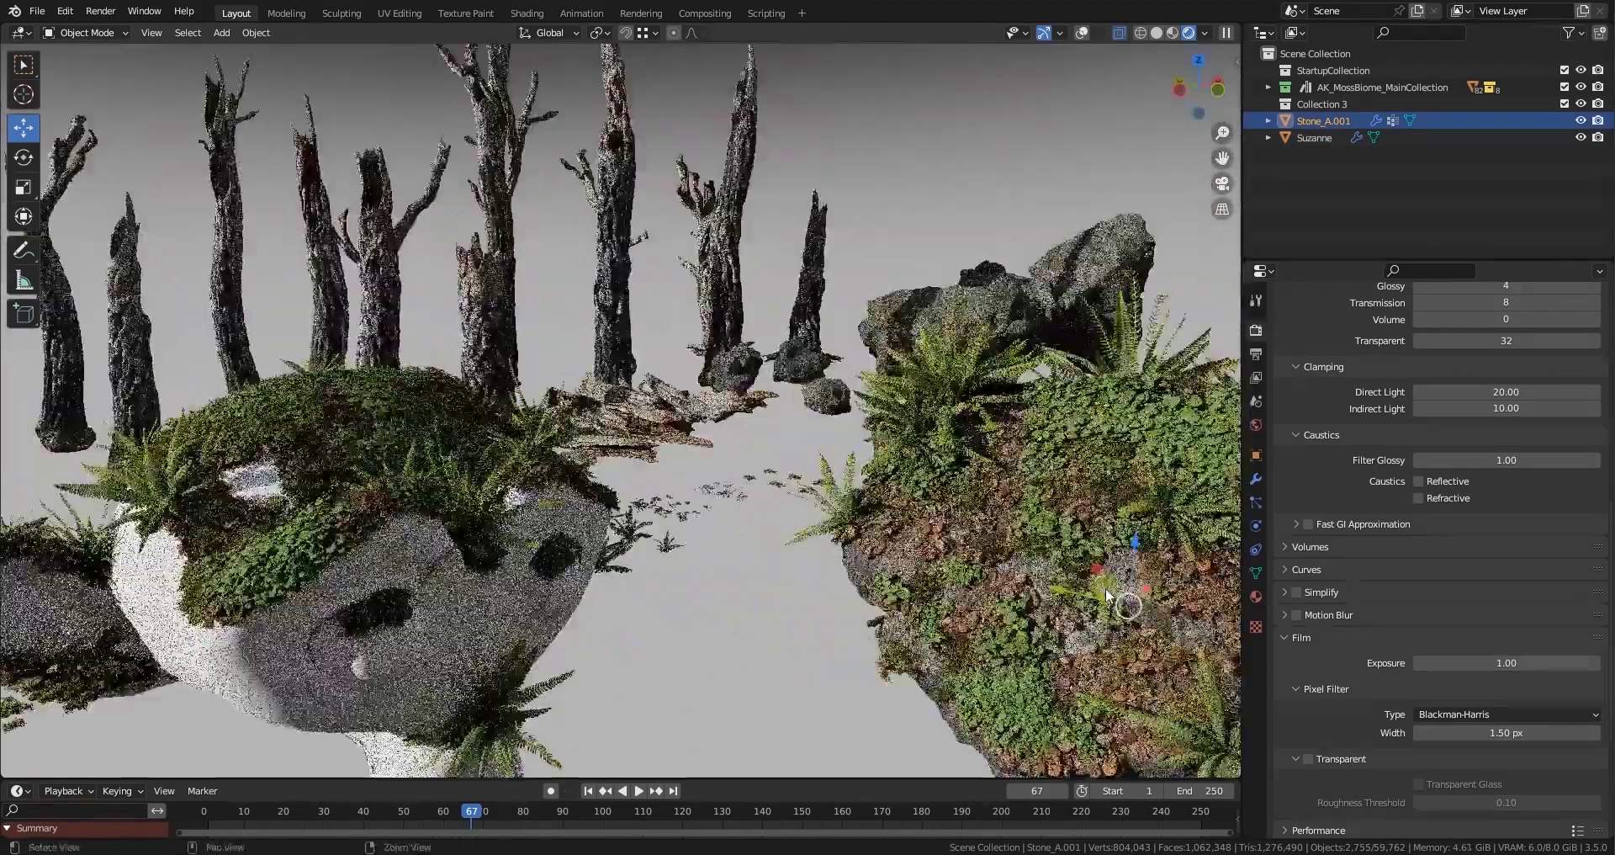
- Isolate the moss-covered stone in local view and display its geometry nodes modifier settings
{"action": "middle_click_drag", "start_coordinate": [1105, 587], "coordinate": [896, 522]}
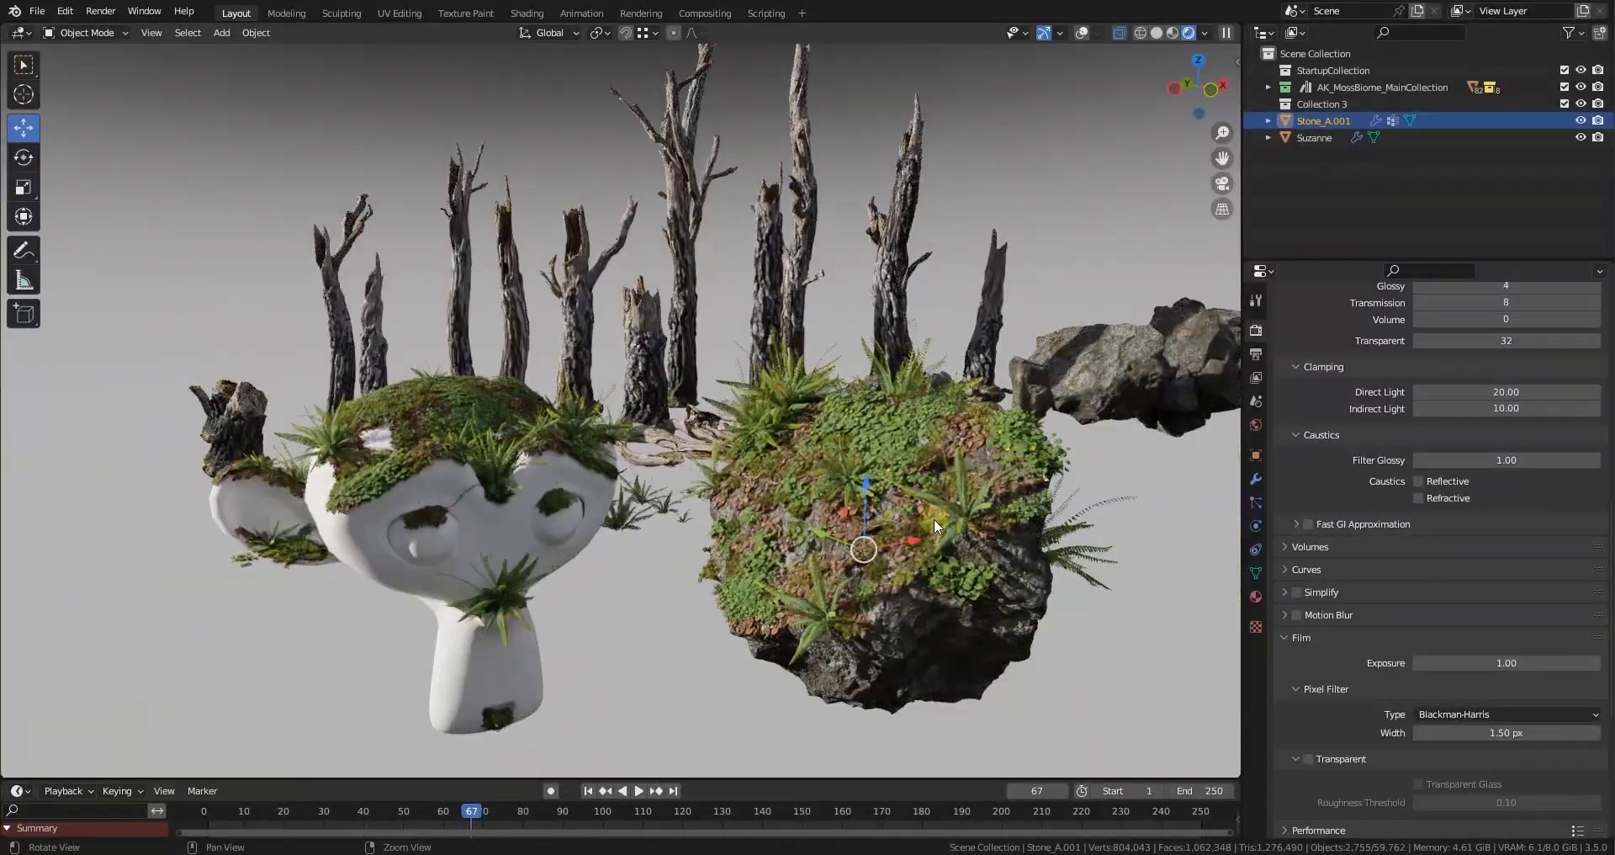
{"action": "key", "text": "slash"}
{"action": "left_click_drag", "start_coordinate": [916, 469], "coordinate": [962, 352], "text": "alt"}
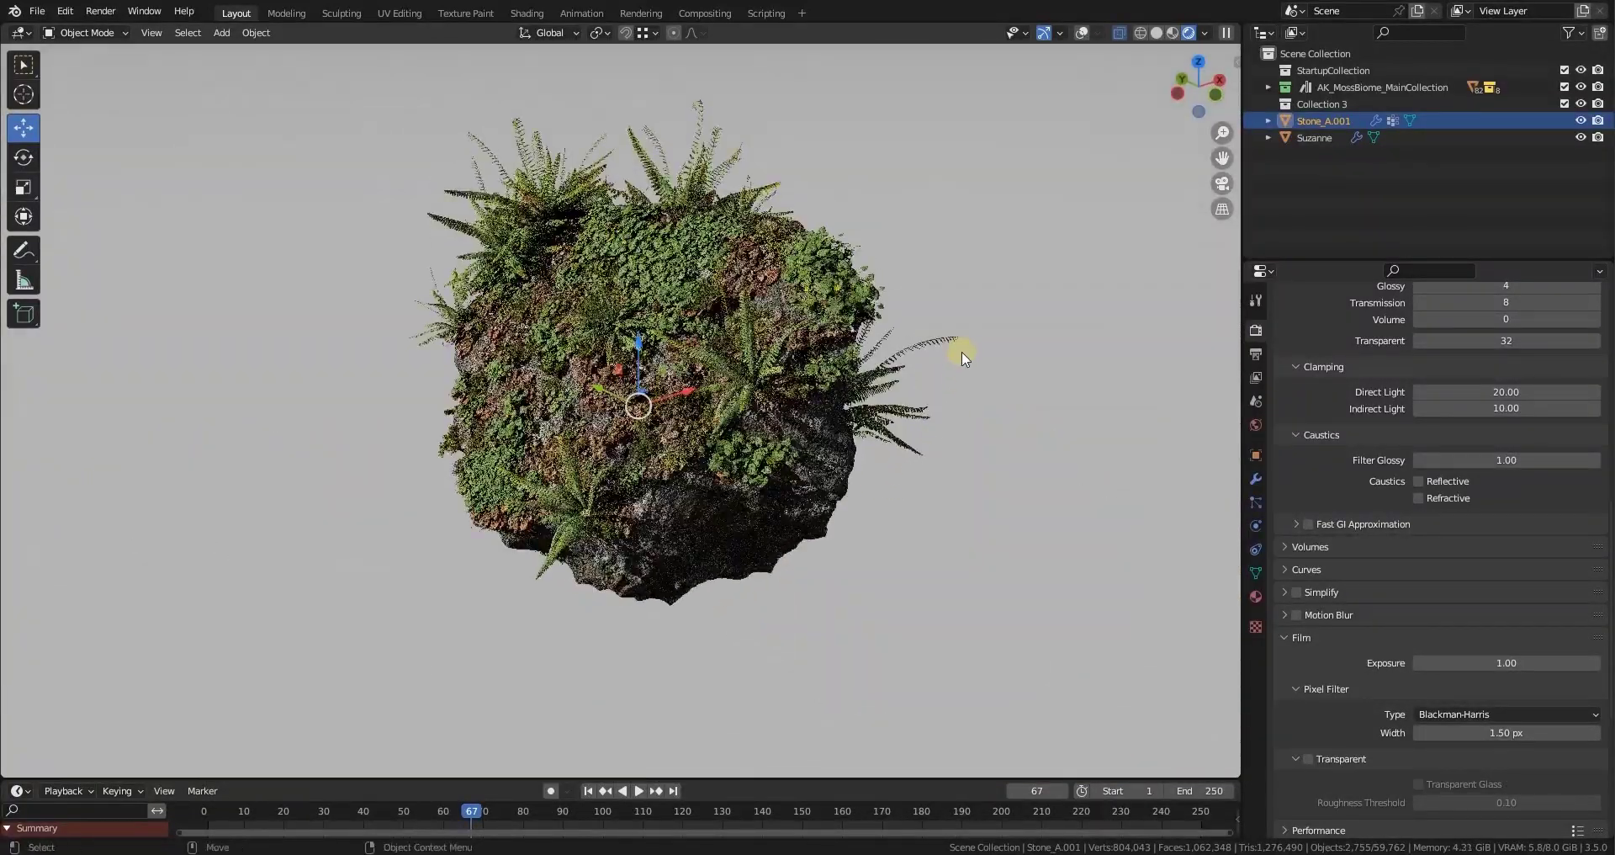
{"action": "middle_click_drag", "start_coordinate": [962, 352], "coordinate": [724, 434]}
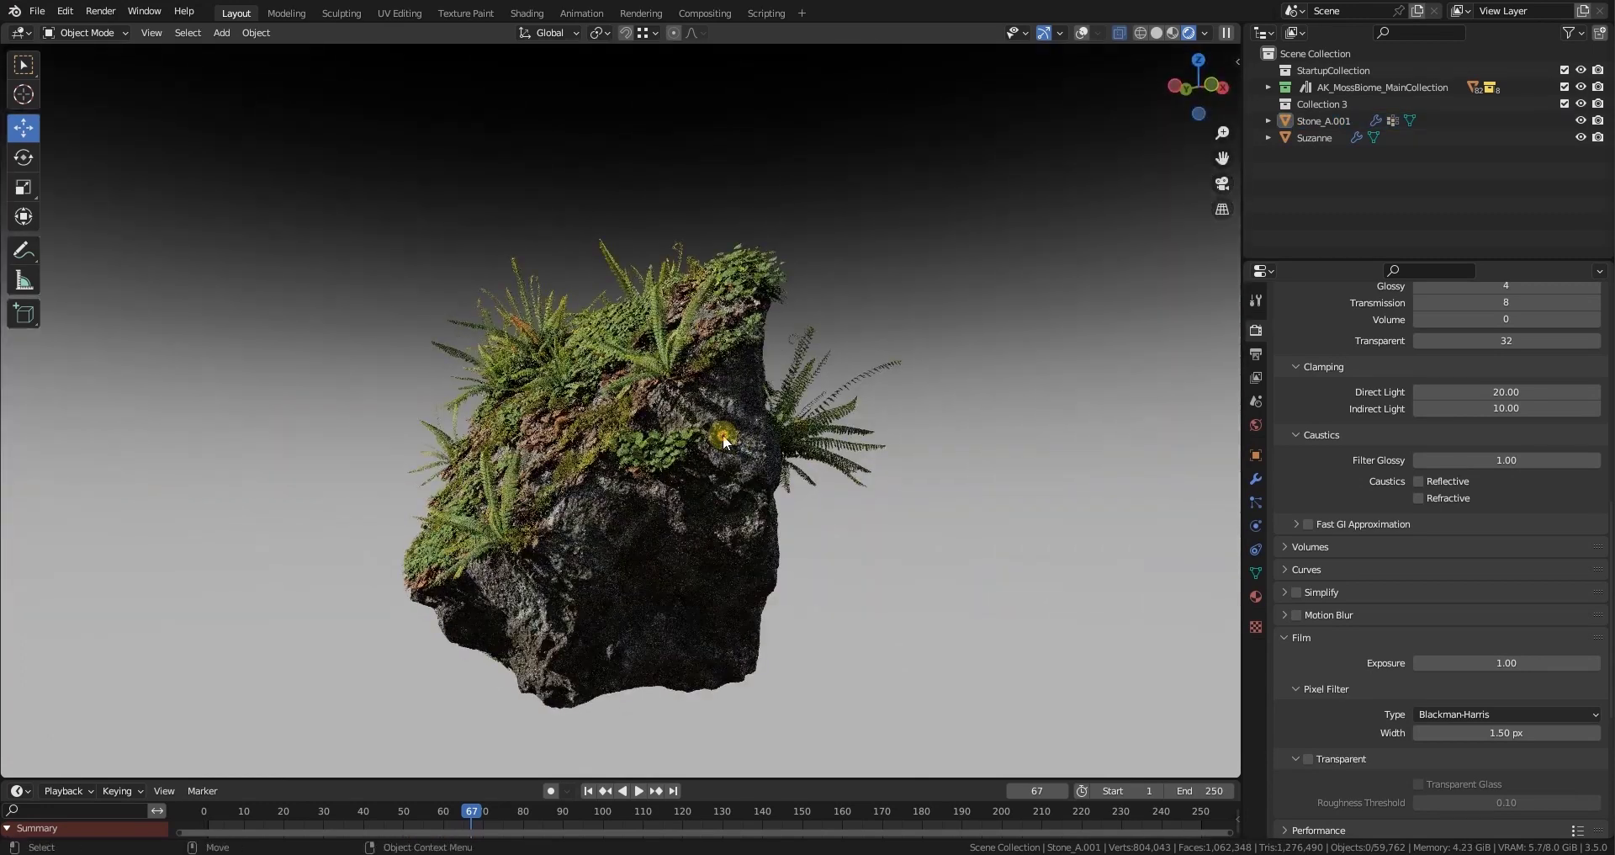
{"action": "left_click", "coordinate": [723, 434]}
{"action": "left_click", "coordinate": [1256, 479]}
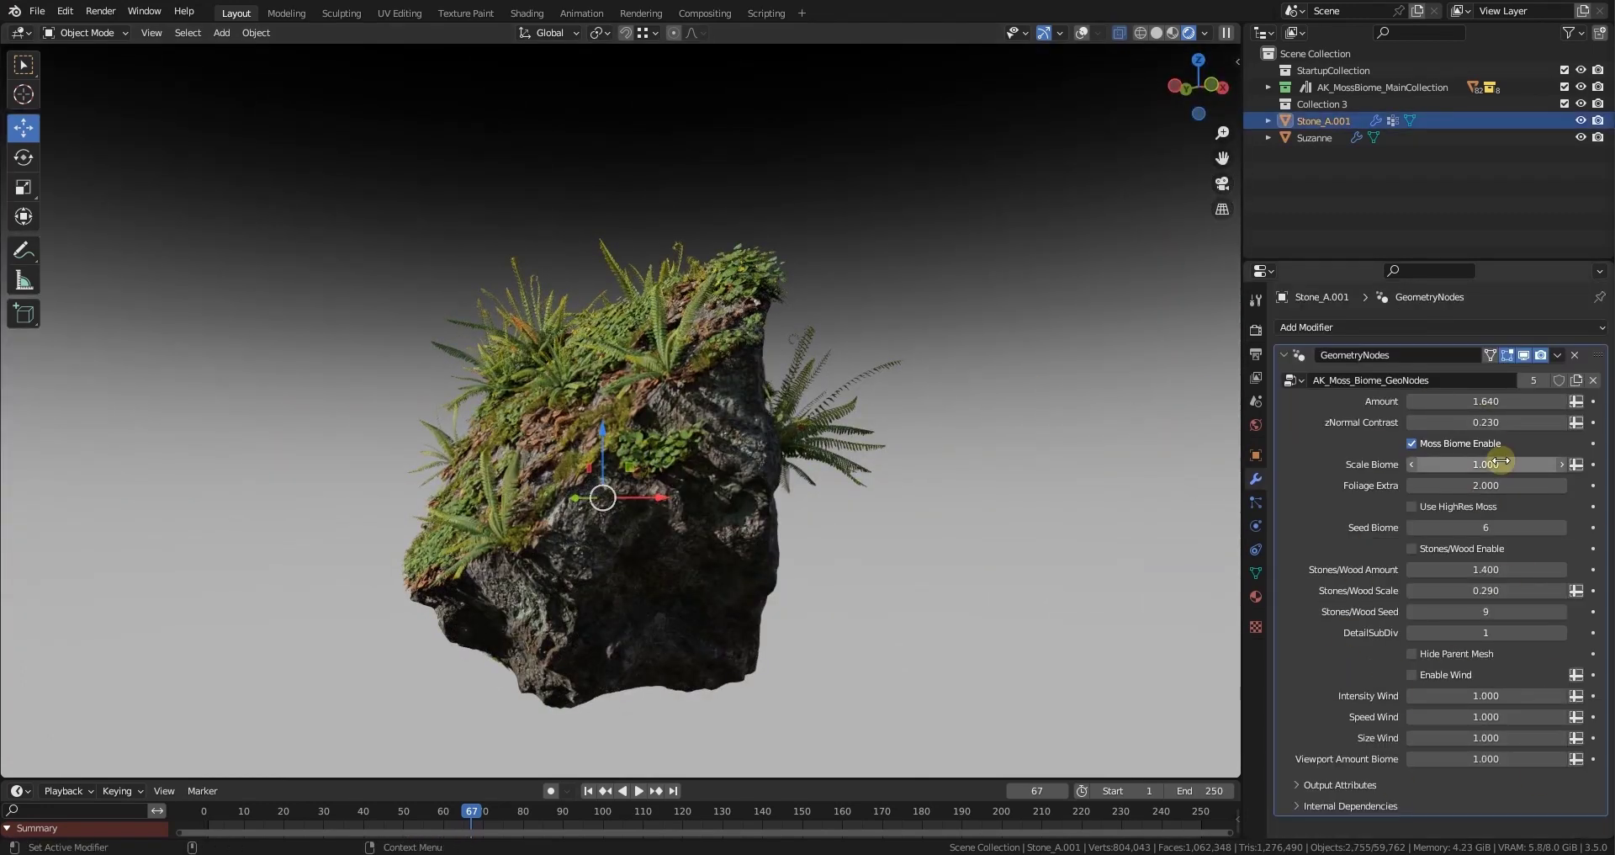
{"action": "middle_click_drag", "start_coordinate": [841, 409], "coordinate": [680, 421]}
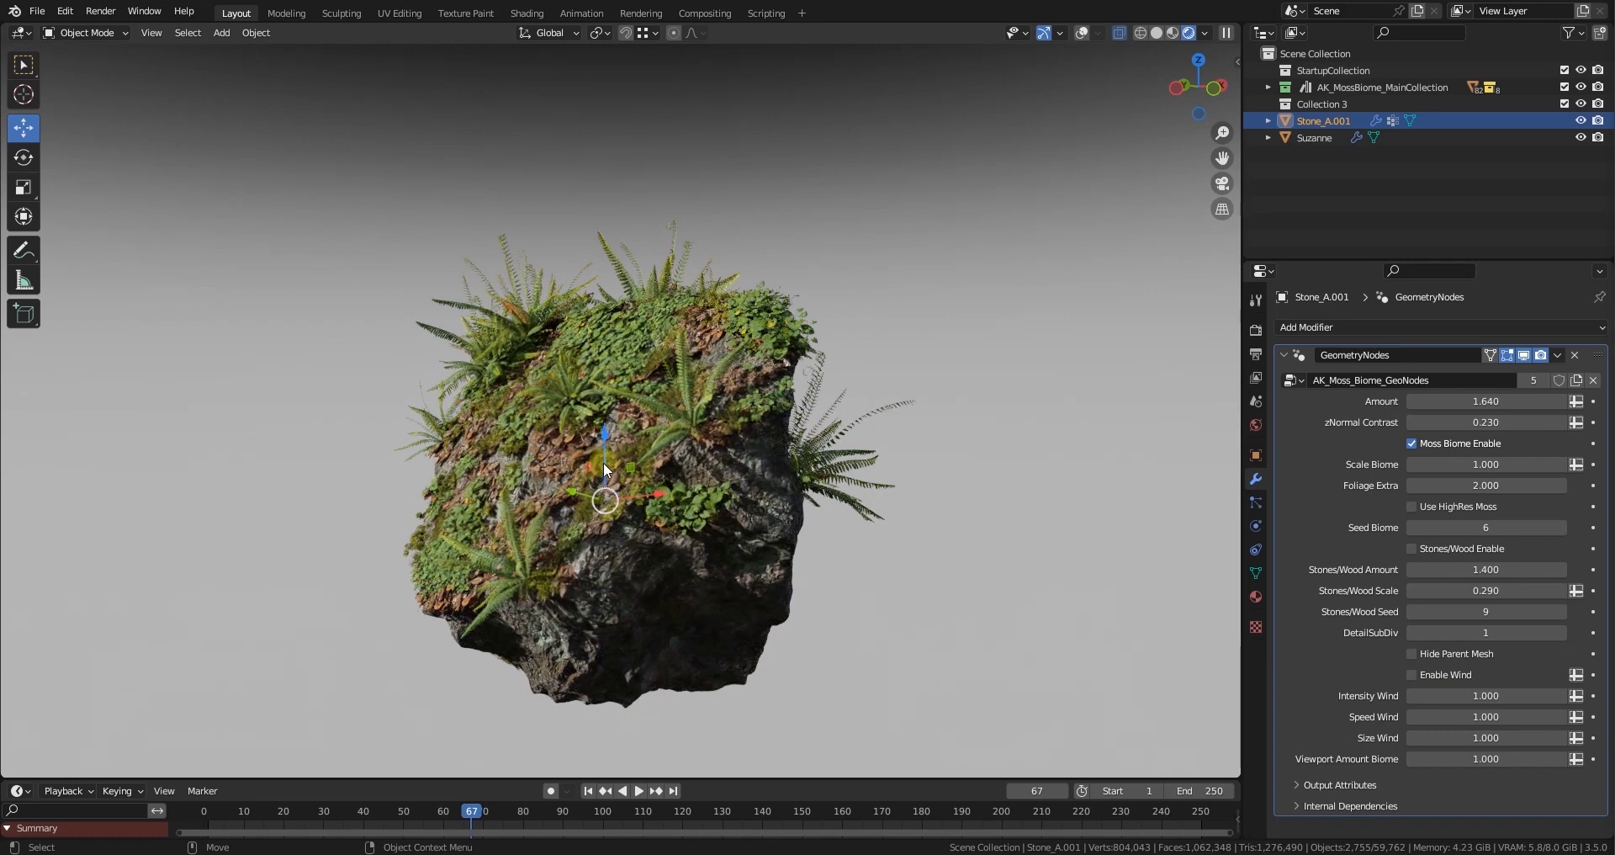
- Rotate the isolated stone 40° about the global Y axis and scale it uniformly by about 0.716
{"action": "left_click_drag", "start_coordinate": [579, 452], "coordinate": [791, 439]}
{"action": "middle_click_drag", "start_coordinate": [712, 321], "coordinate": [784, 559]}
{"action": "key", "text": "shift+space"}
{"action": "key", "text": "s"}
{"action": "key", "text": "s"}
{"action": "left_click", "coordinate": [752, 555]}
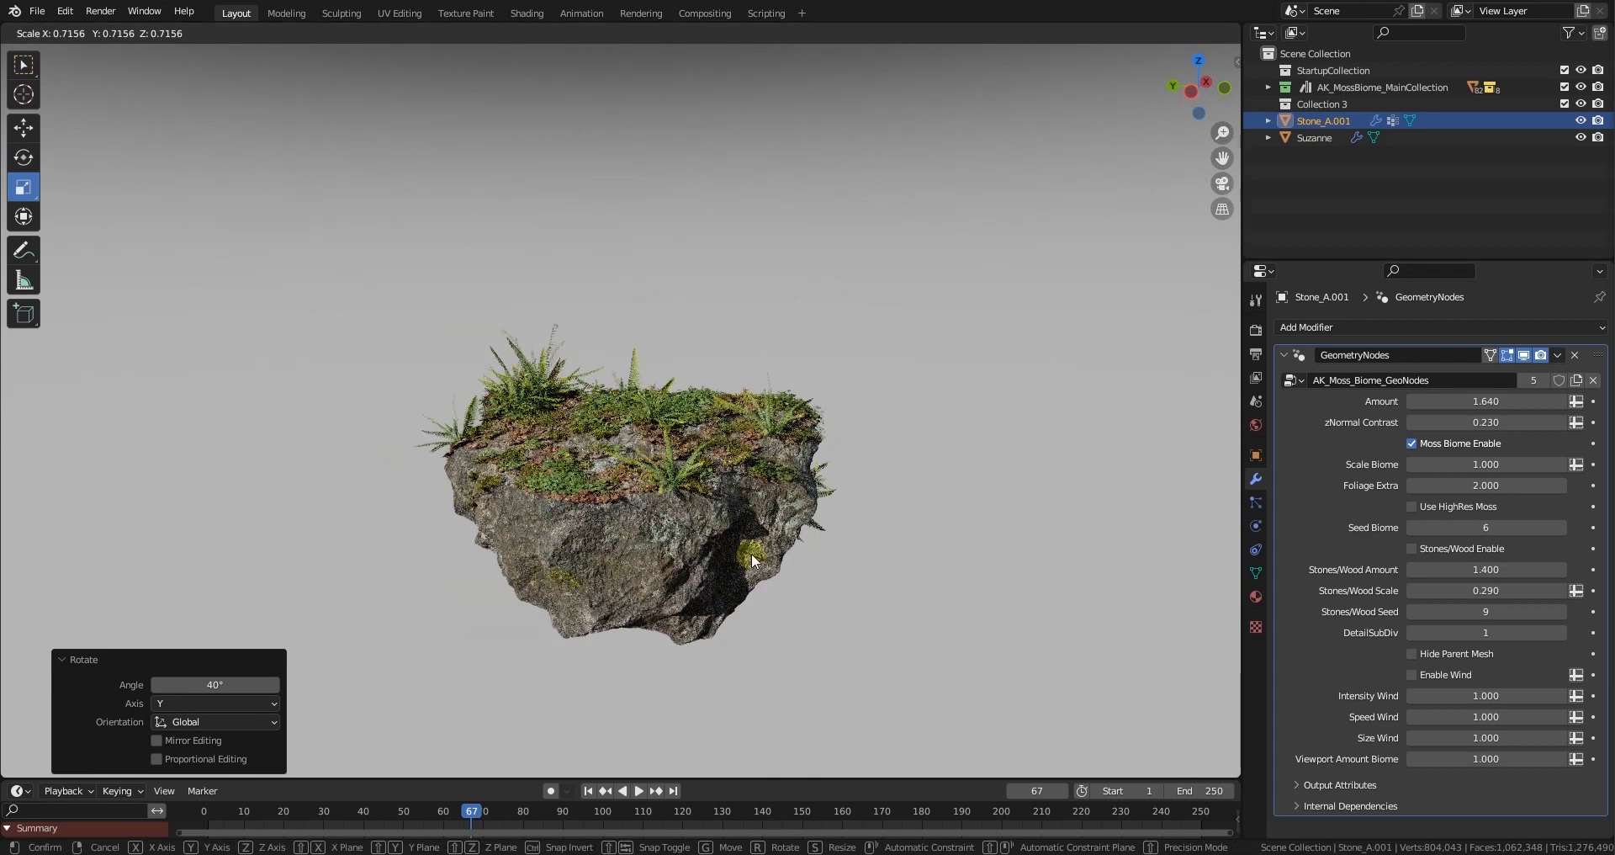
- Rotate the scaled stone a further 103° about the global Y axis, turning its mossy side downward
{"action": "middle_click_drag", "start_coordinate": [844, 310], "coordinate": [673, 421]}
{"action": "scroll", "coordinate": [656, 431], "scroll_direction": "up", "scroll_amount": 3}
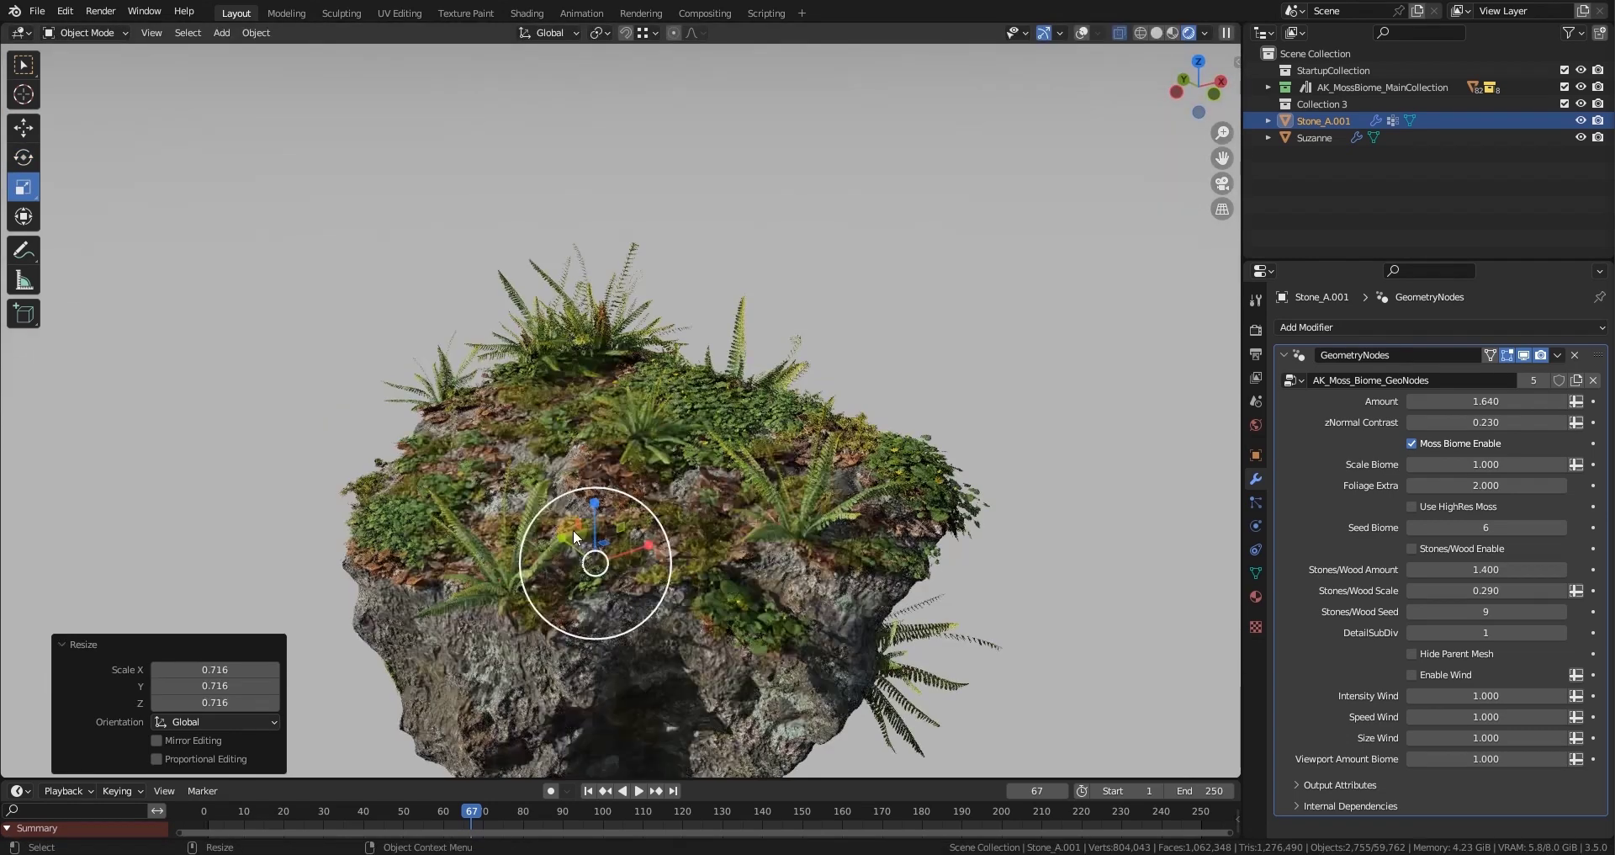
{"action": "key", "text": "shift+space"}
{"action": "key", "text": "r"}
{"action": "left_click_drag", "start_coordinate": [564, 533], "coordinate": [742, 488]}
{"action": "right_click_drag", "start_coordinate": [744, 488], "coordinate": [700, 512], "text": "alt"}
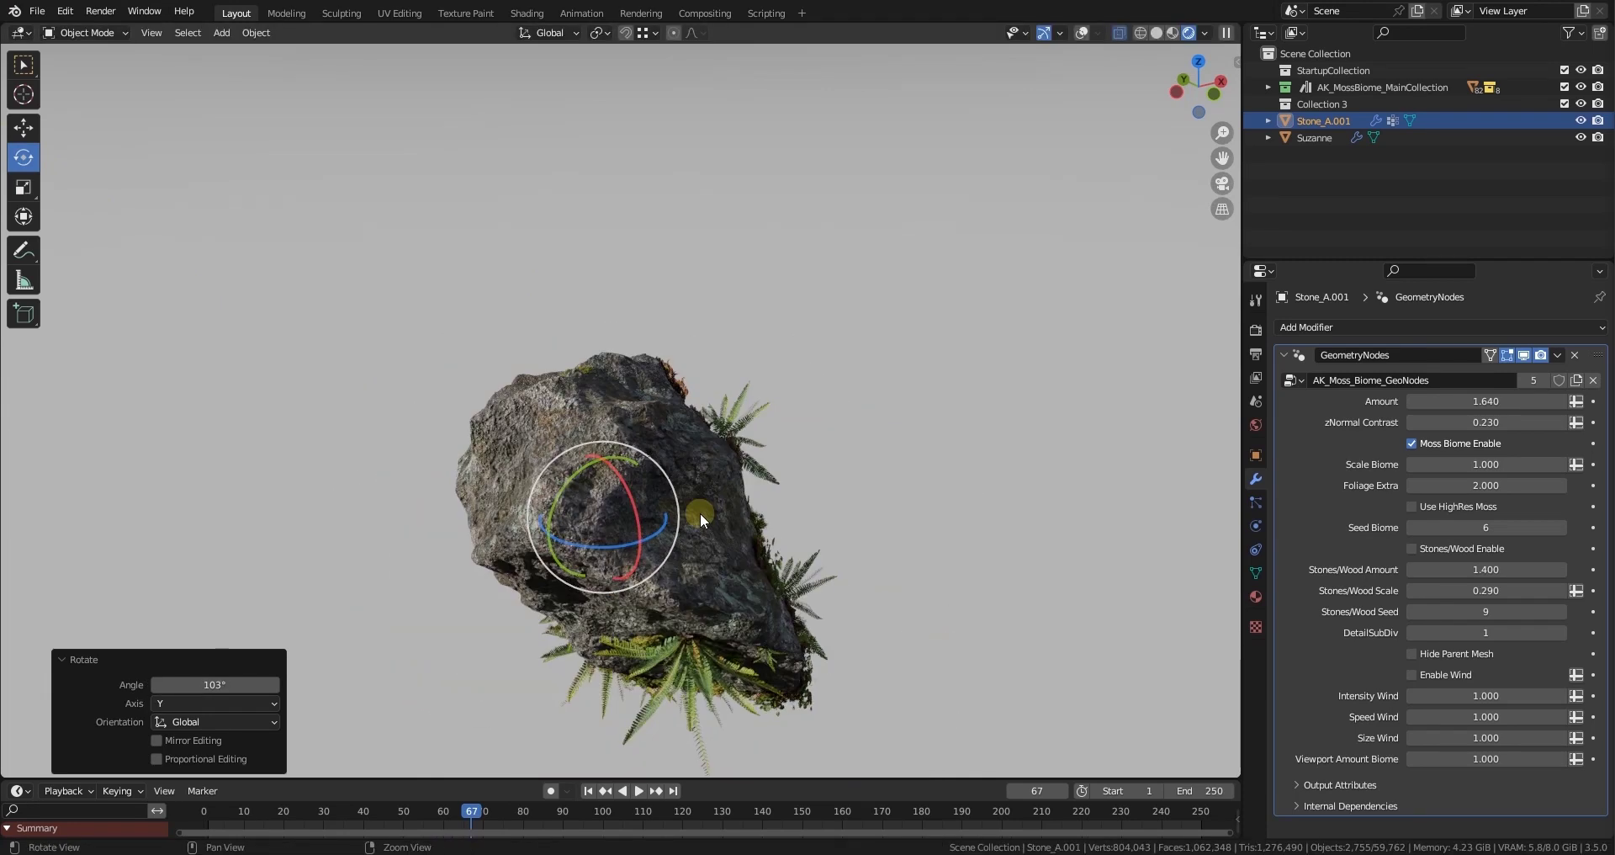
- Apply the stone's rotation and scale, deselect it and inspect the moss and ferns from several sides
{"action": "middle_click_drag", "start_coordinate": [718, 543], "coordinate": [800, 490], "text": "alt"}
{"action": "middle_click_drag", "start_coordinate": [749, 370], "coordinate": [743, 410], "text": "shift"}
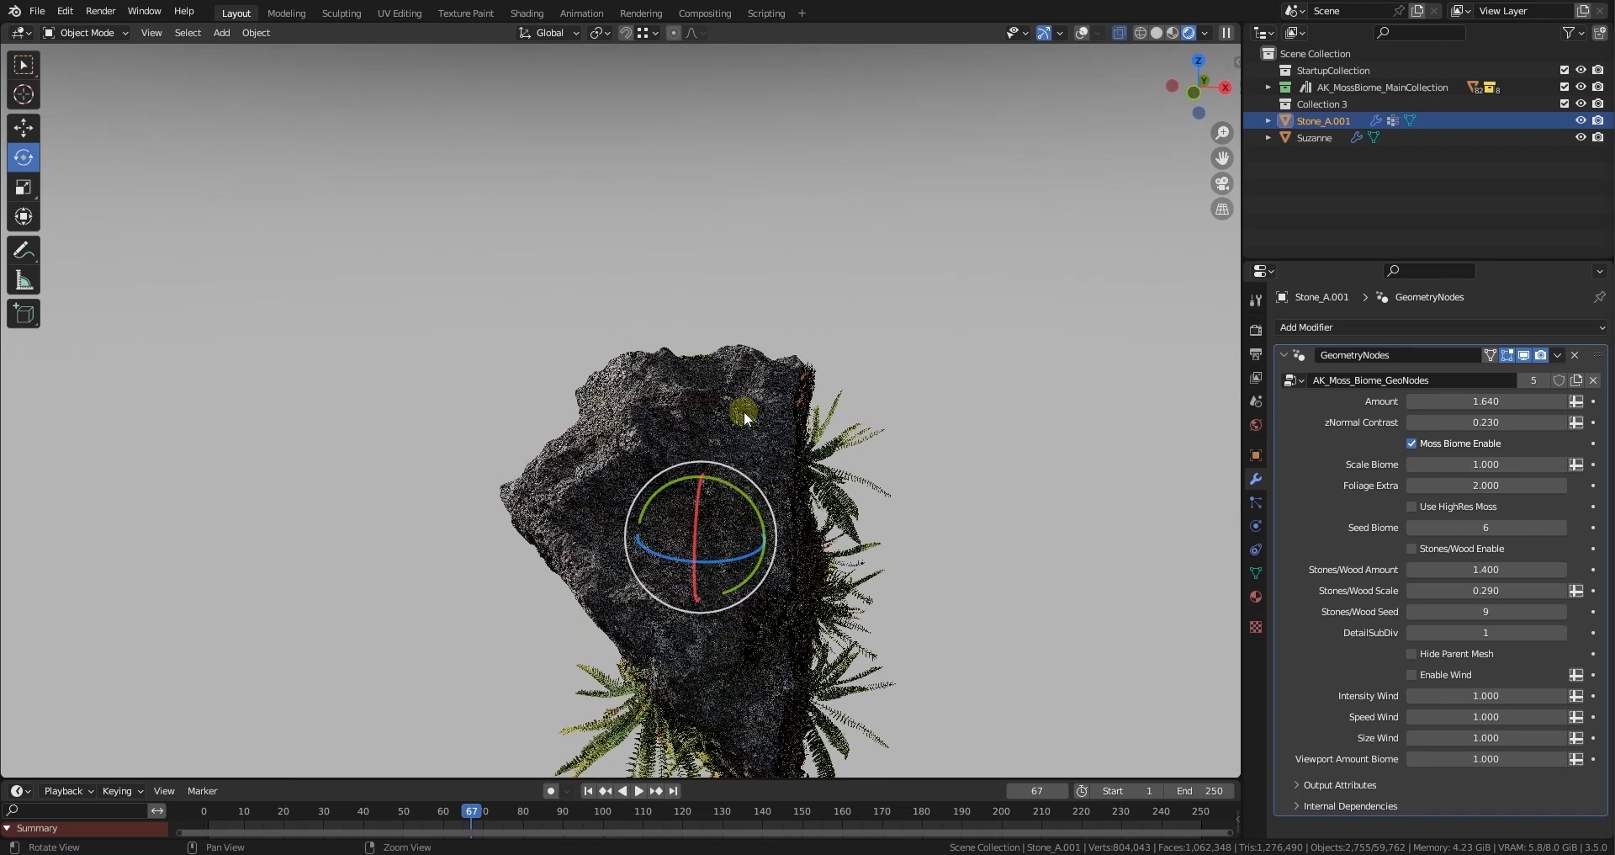
{"action": "left_click", "coordinate": [256, 33]}
{"action": "mouse_move", "coordinate": [296, 120]}
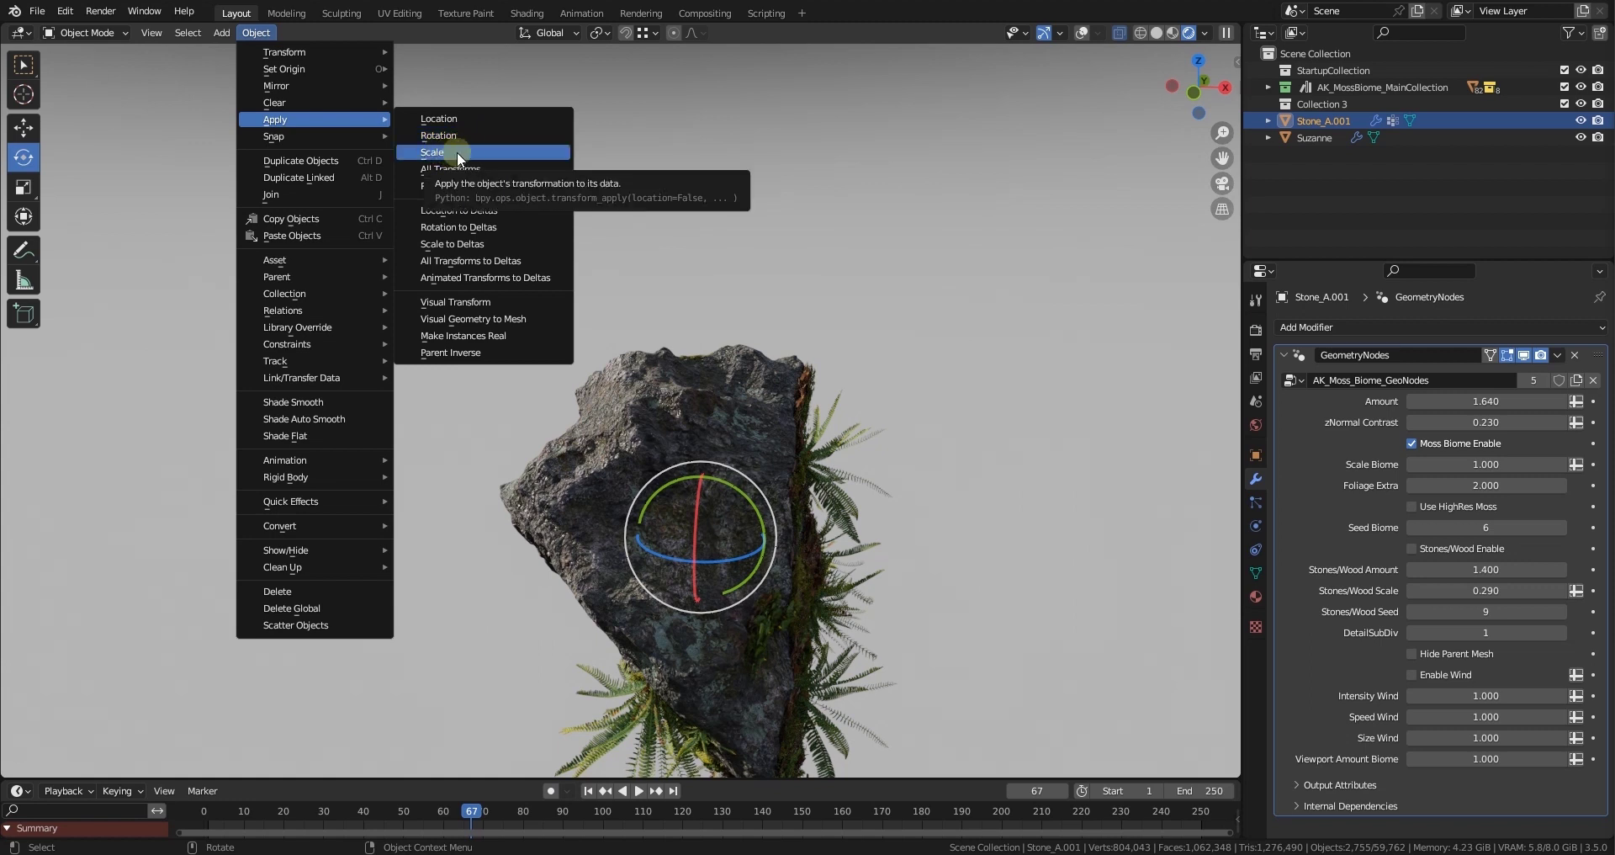
{"action": "left_click", "coordinate": [481, 185]}
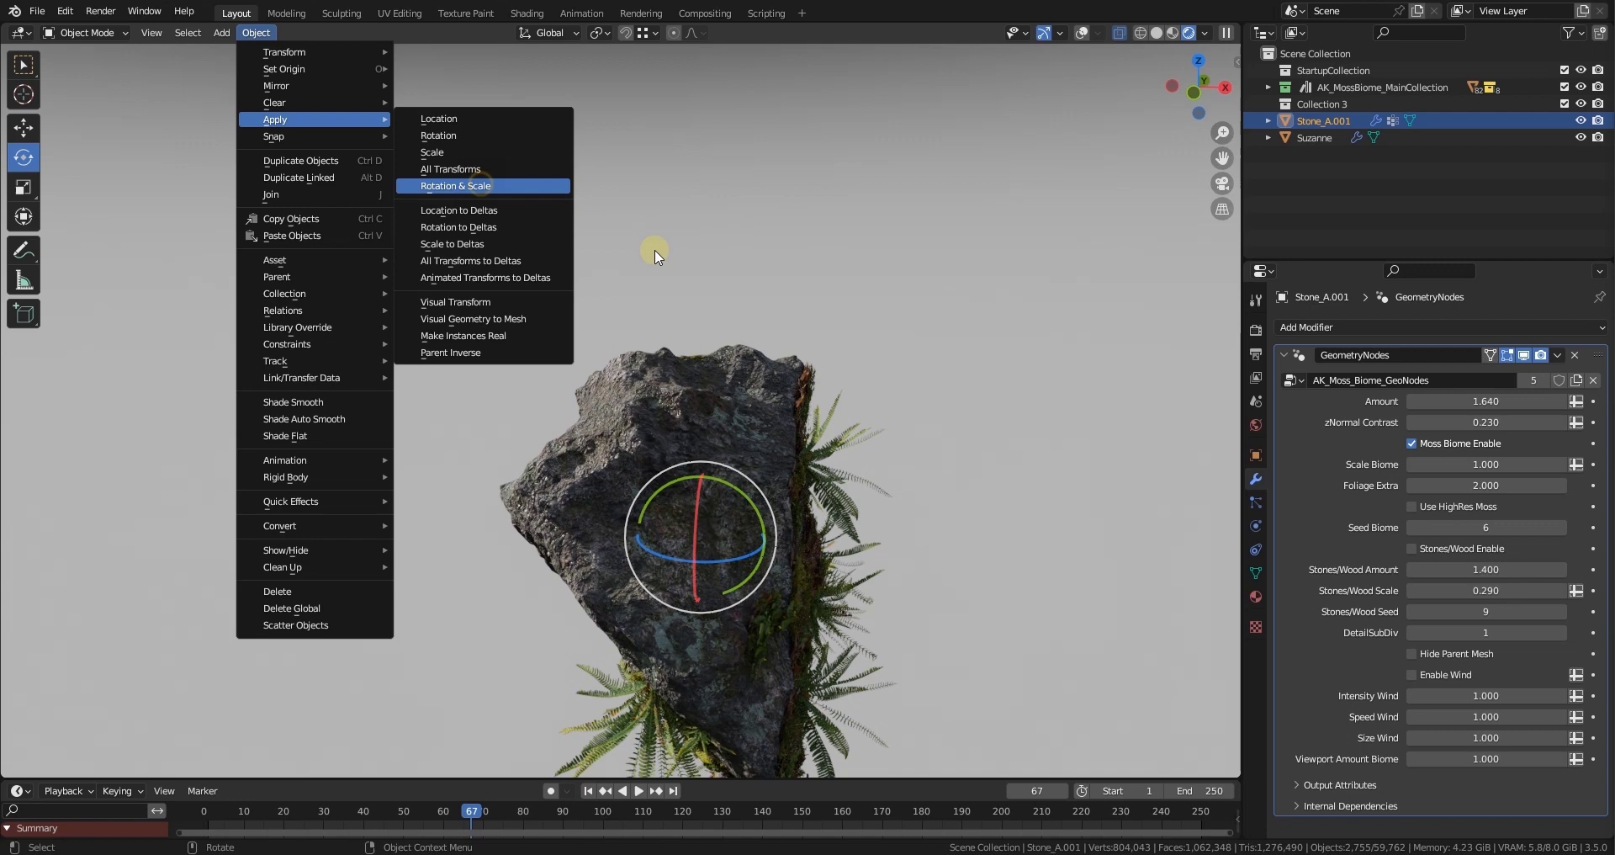
{"action": "left_click_drag", "start_coordinate": [789, 452], "coordinate": [934, 353], "text": "alt"}
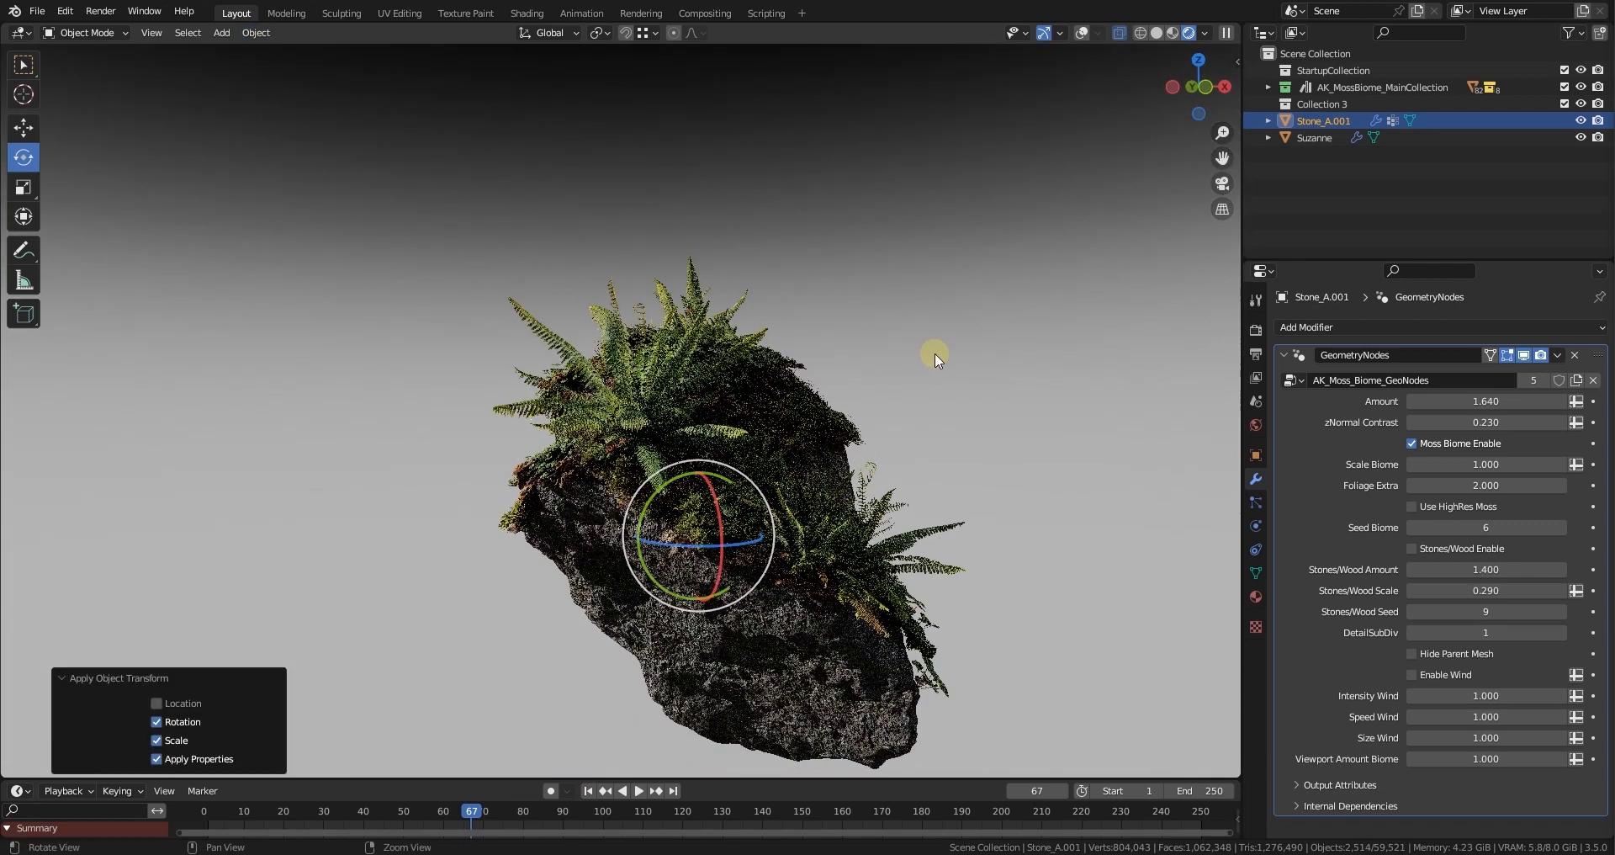
{"action": "left_click", "coordinate": [933, 354]}
{"action": "scroll", "coordinate": [890, 536], "scroll_direction": "up", "scroll_amount": 2}
{"action": "middle_click_drag", "start_coordinate": [649, 461], "coordinate": [865, 469]}
{"action": "middle_click_drag", "start_coordinate": [507, 451], "coordinate": [853, 444]}
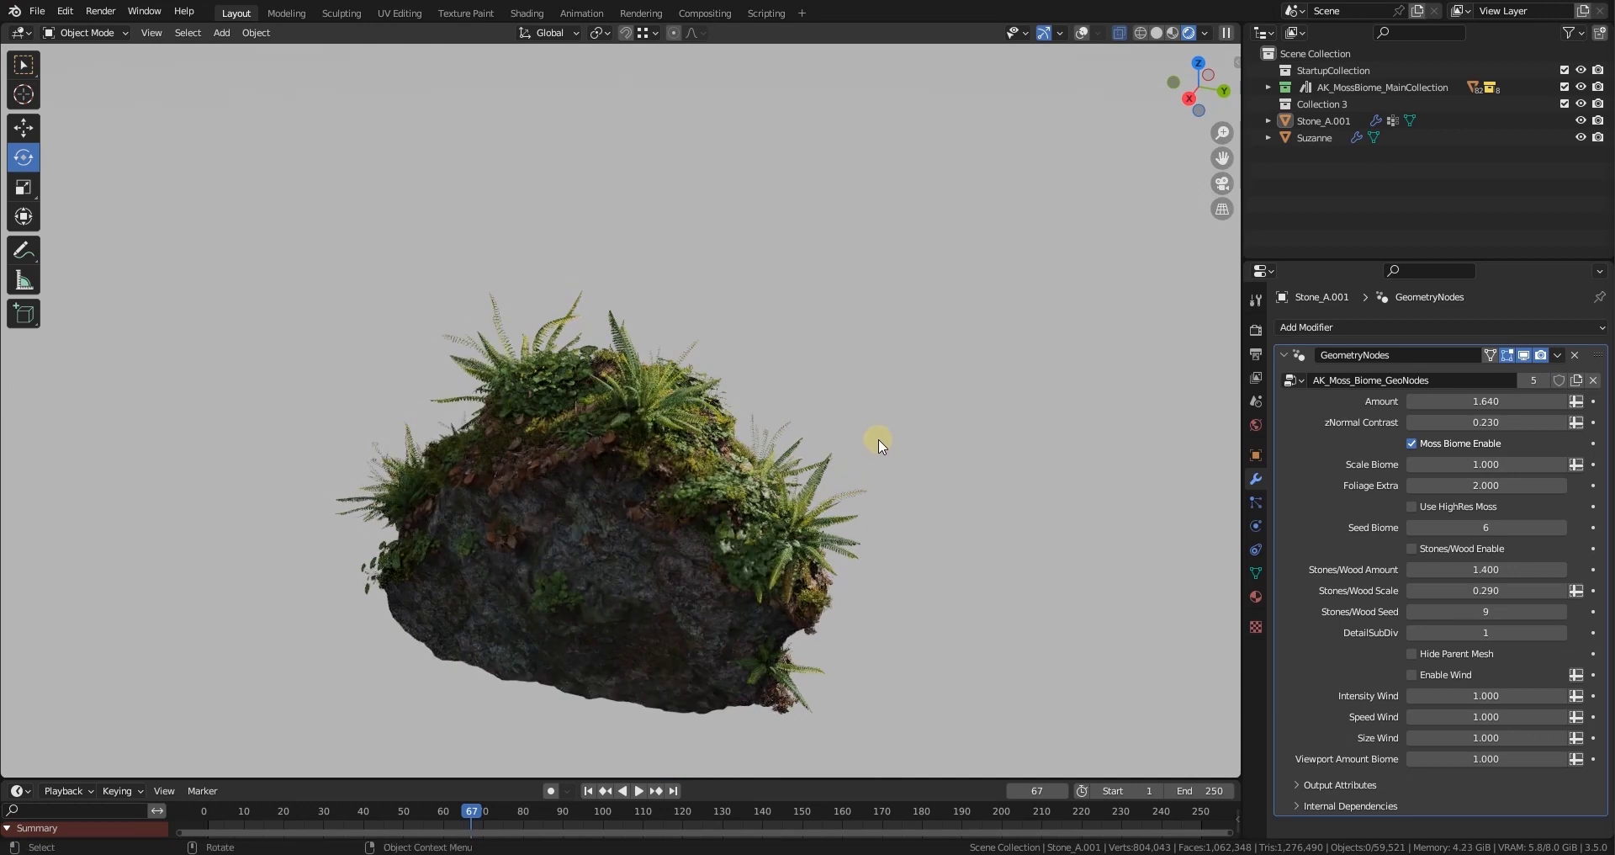